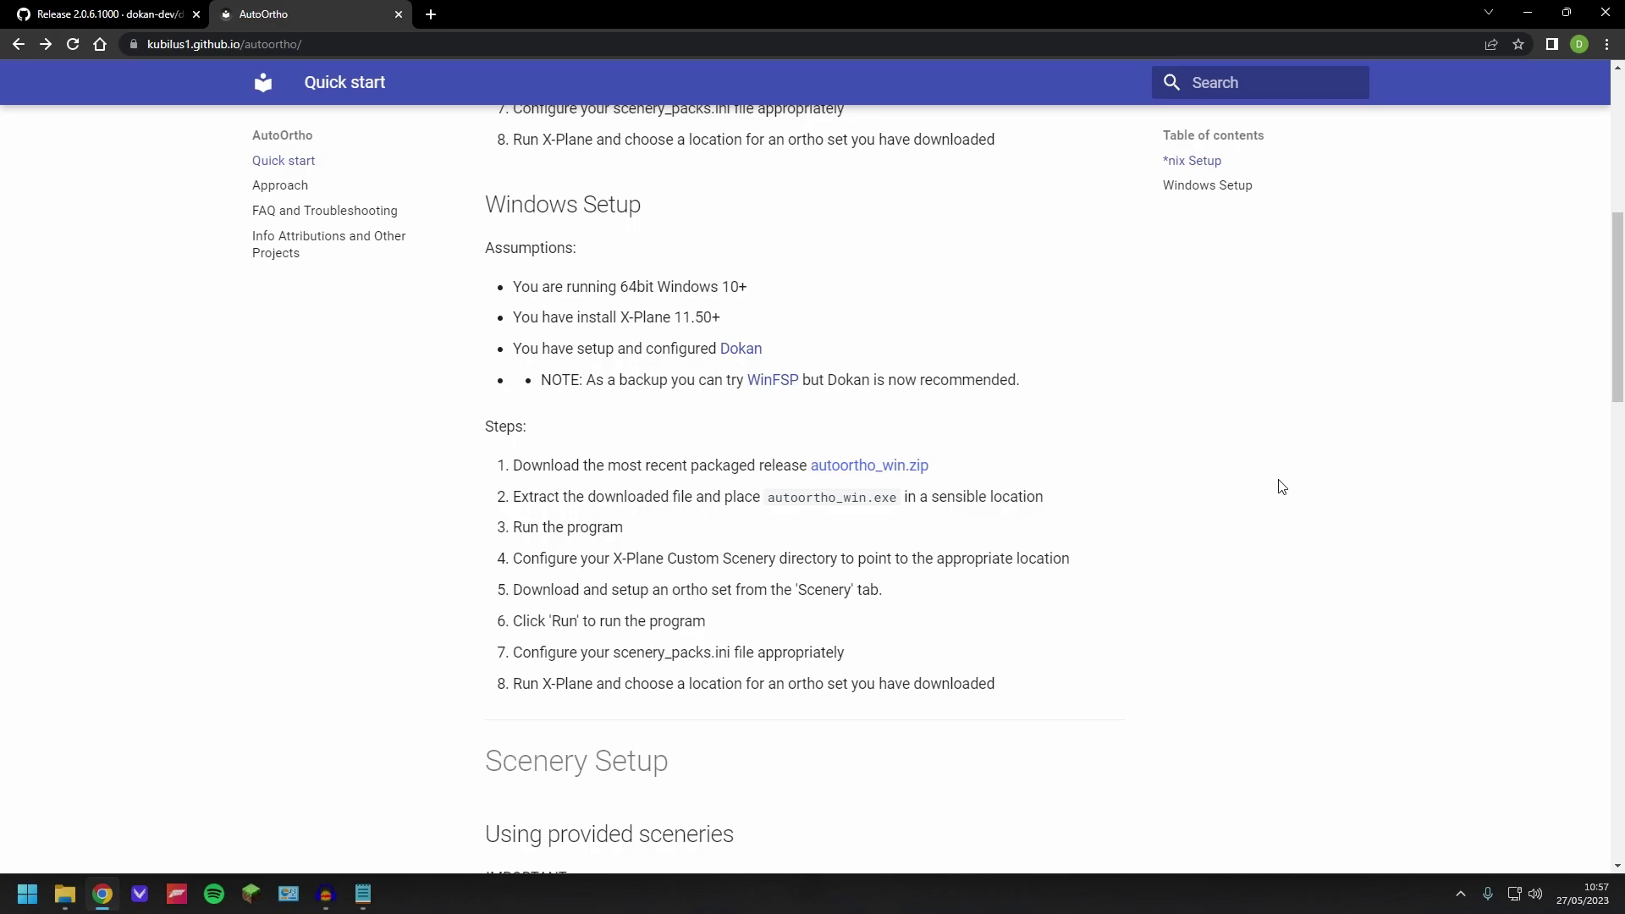
Step: Bring up the scenery_packs file in Notepad and inspect its Airports and SimHeaven separator lines
click(363, 896)
drag(723, 86, 875, 143)
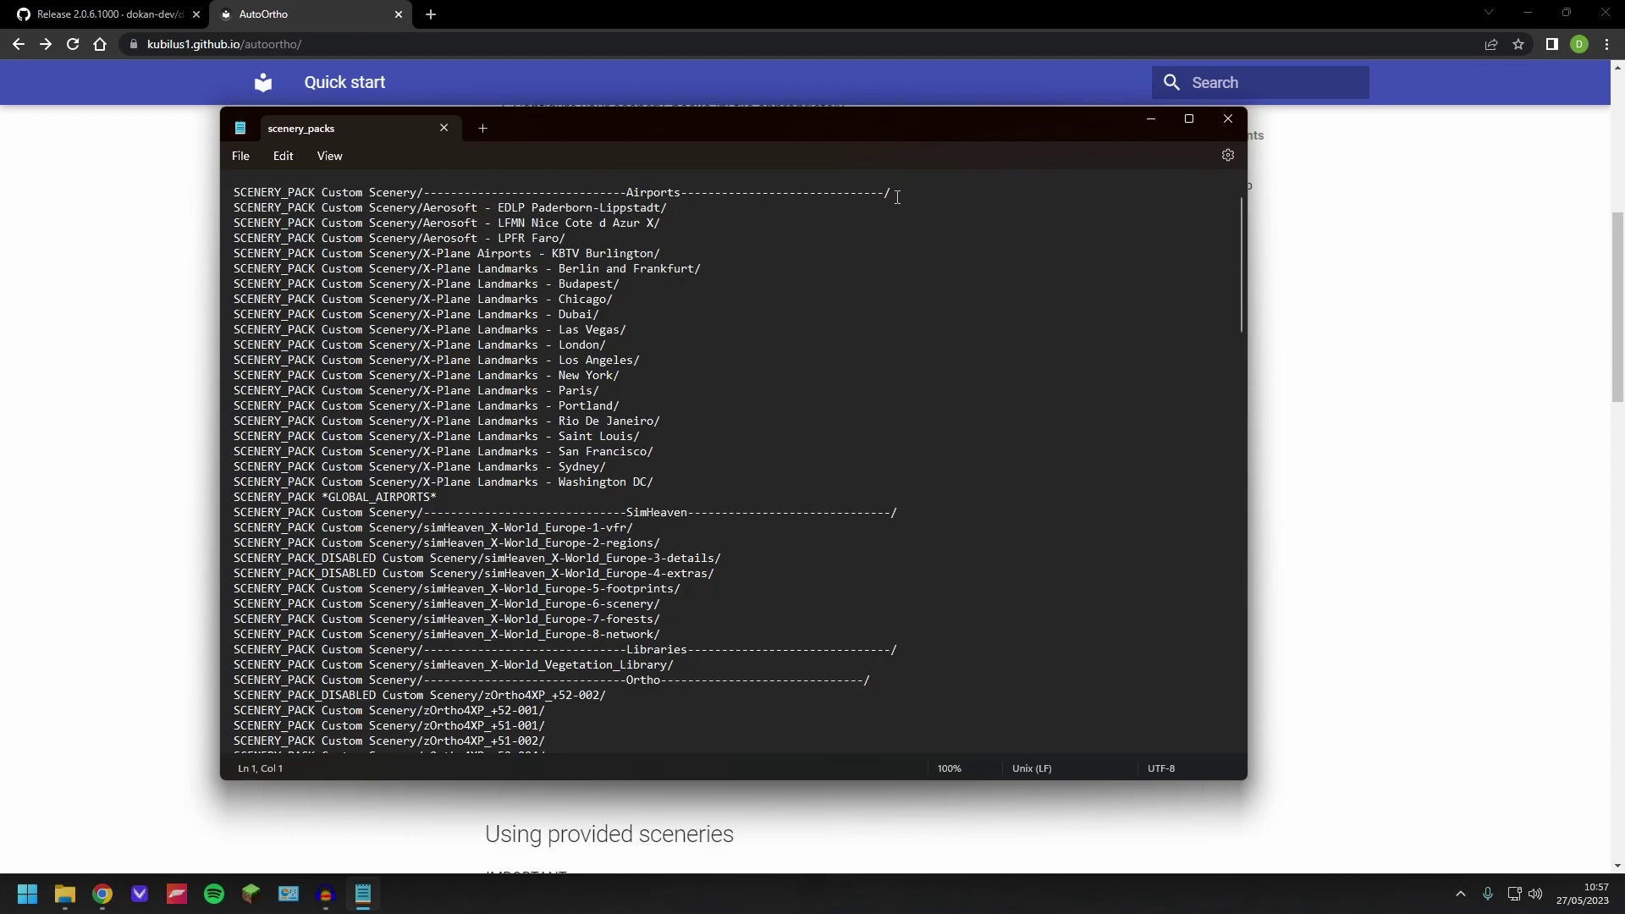
drag(897, 196, 218, 195)
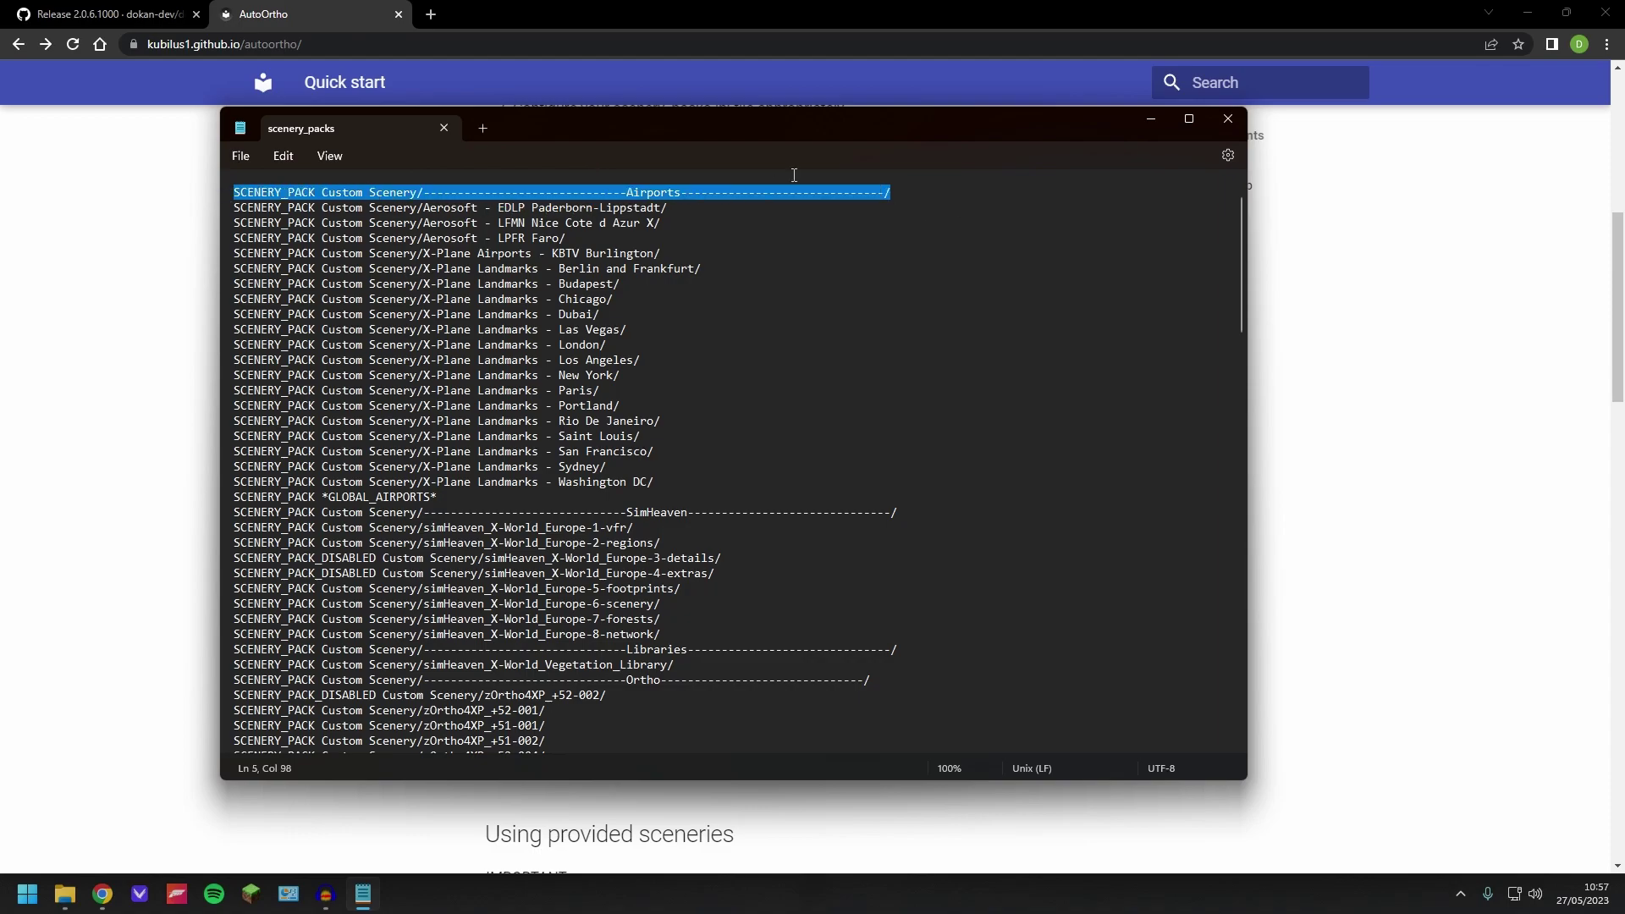
click(900, 189)
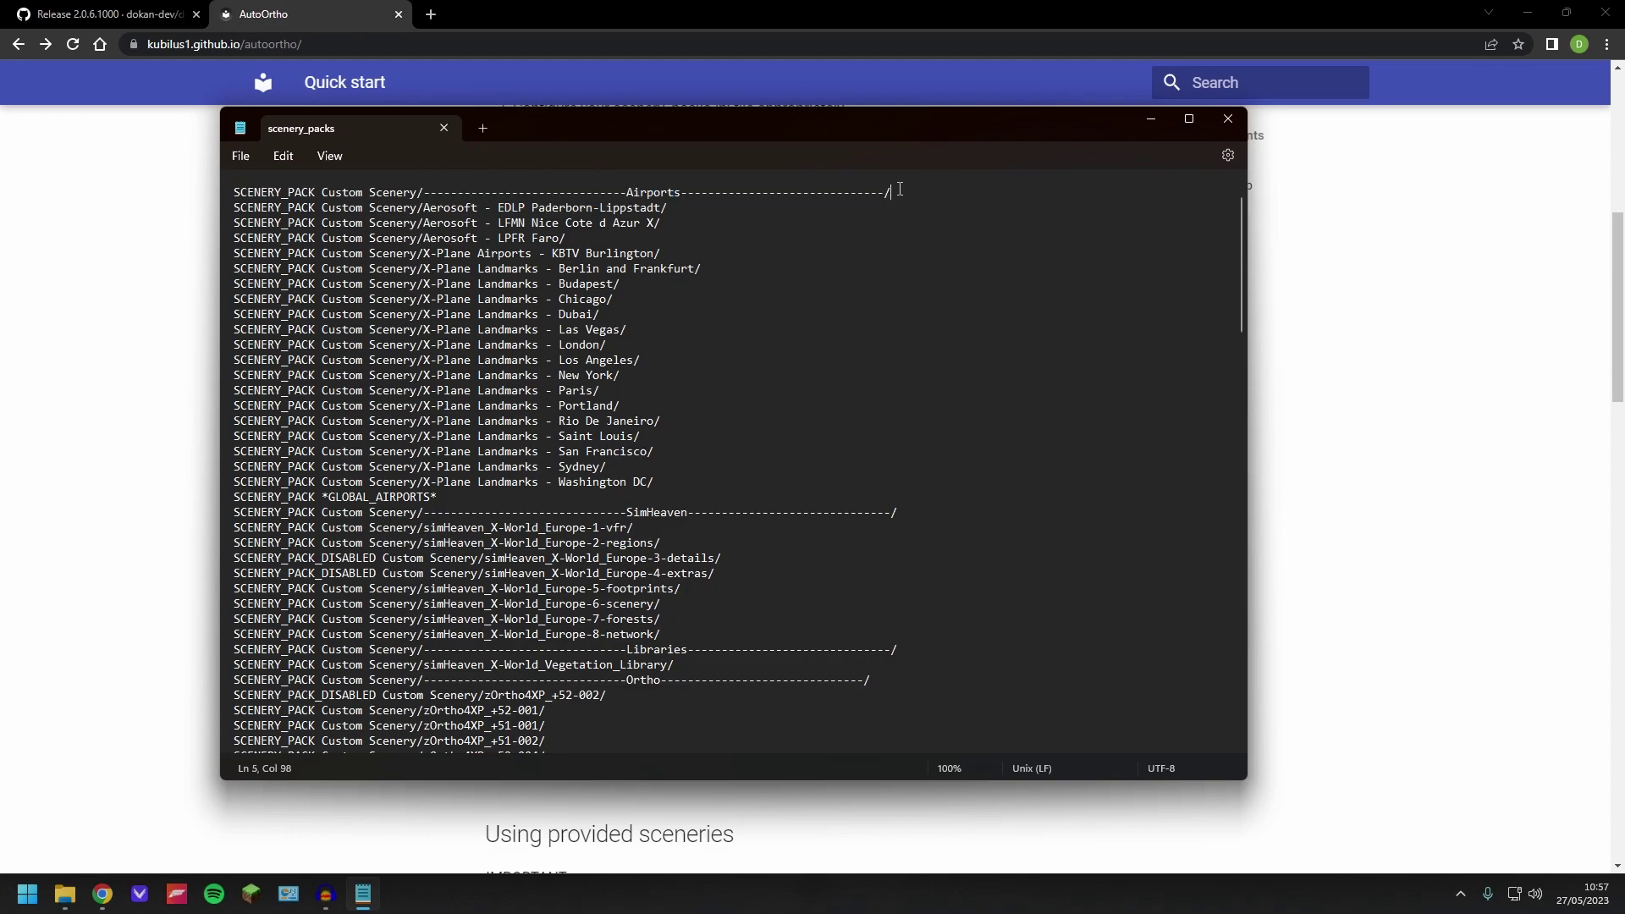
click(915, 514)
scroll(619, 476, down, 3)
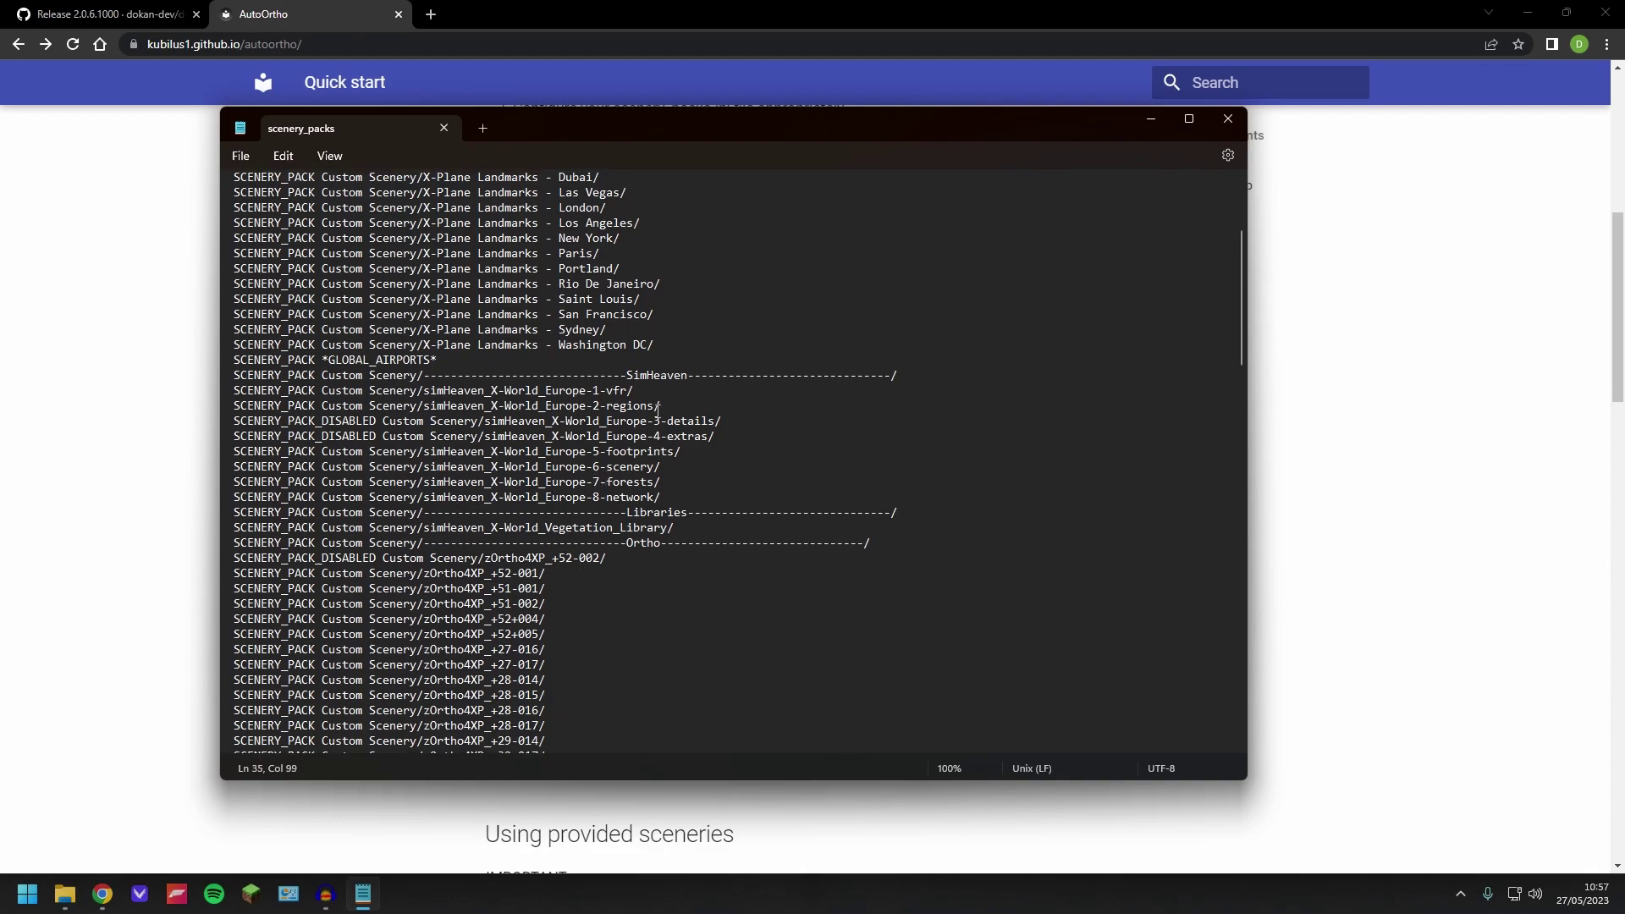
Step: Review the order of the airport, SimHeaven, library and ortho entries in scenery_packs, and minimise the file
scroll(657, 410, down, 15)
scroll(748, 352, up, 20)
scroll(750, 355, down, 2)
scroll(750, 355, up, 3)
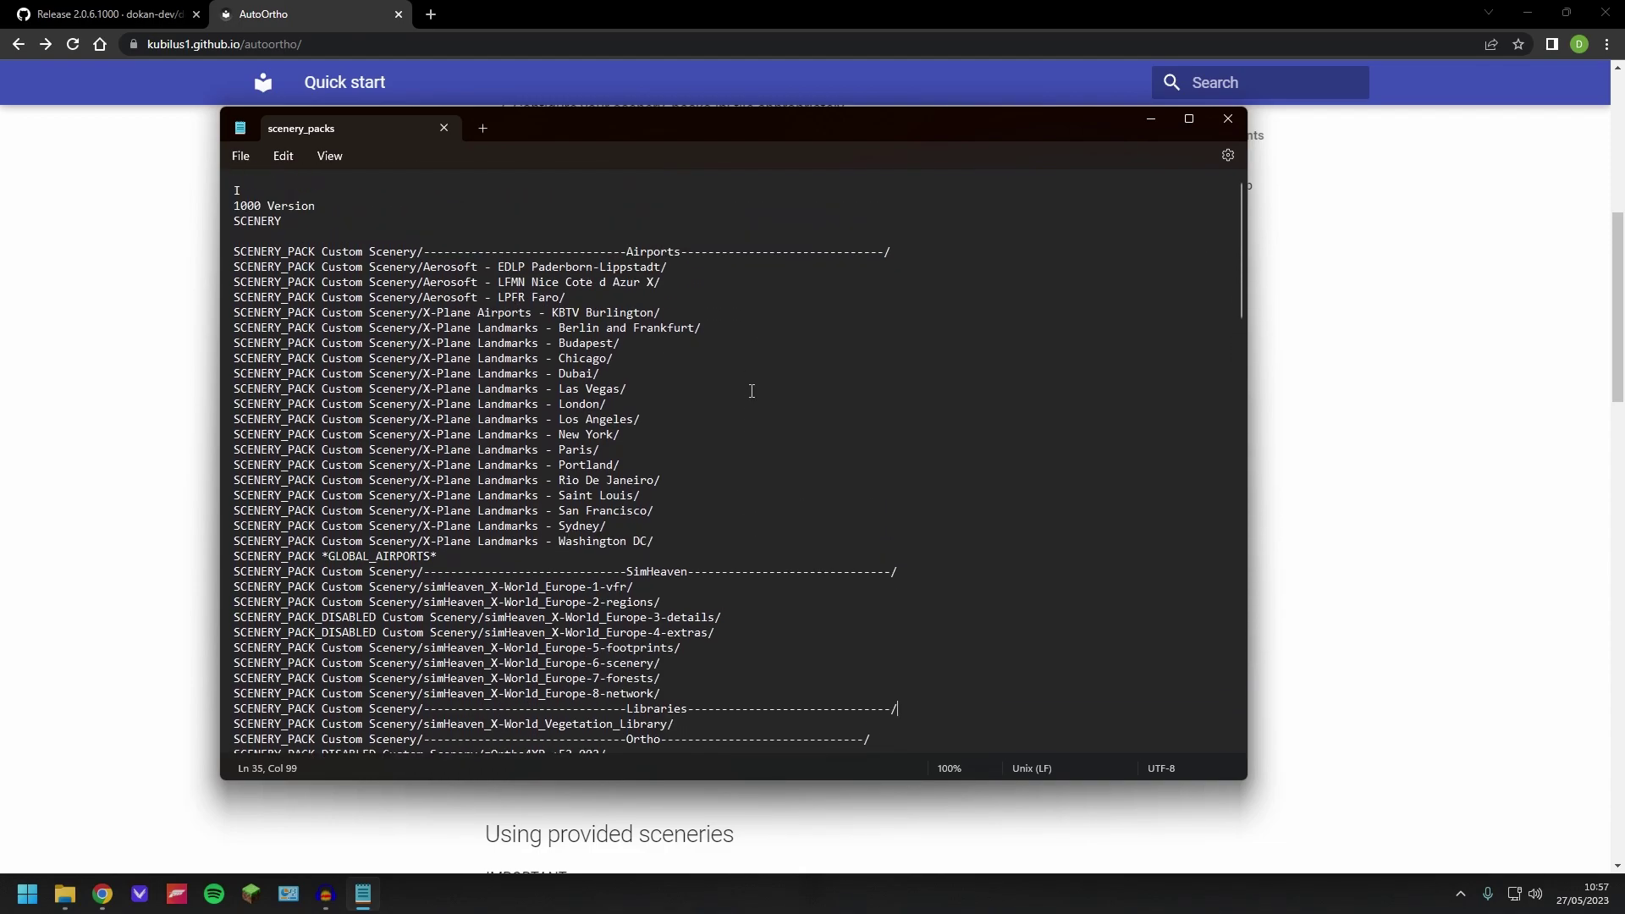
scroll(753, 408, down, 2)
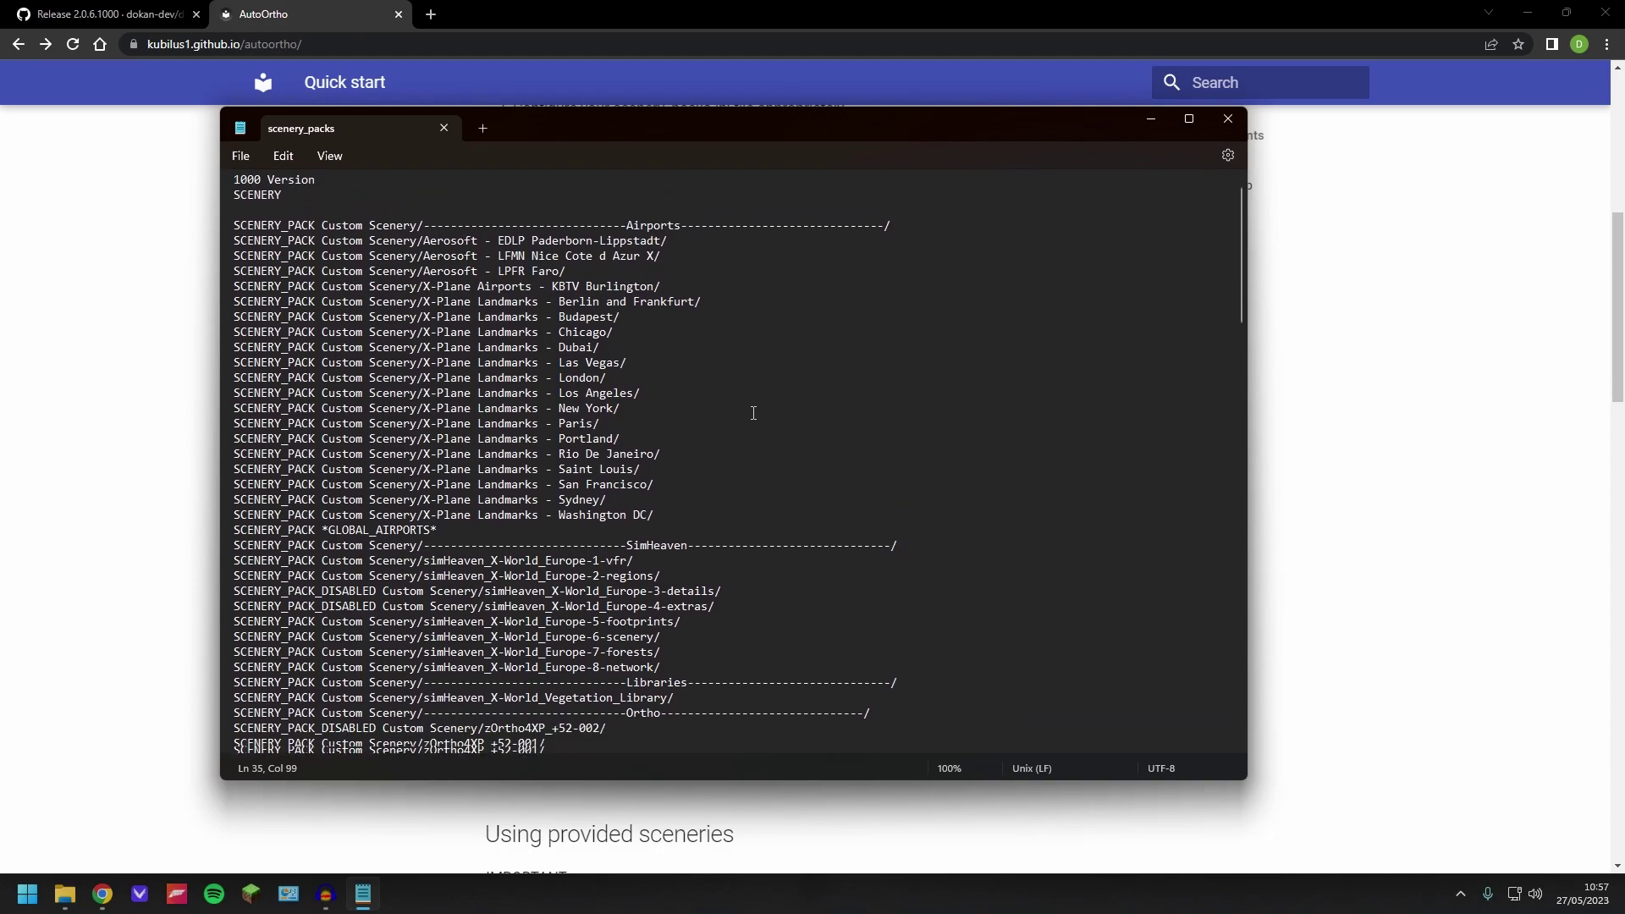
drag(891, 193, 223, 194)
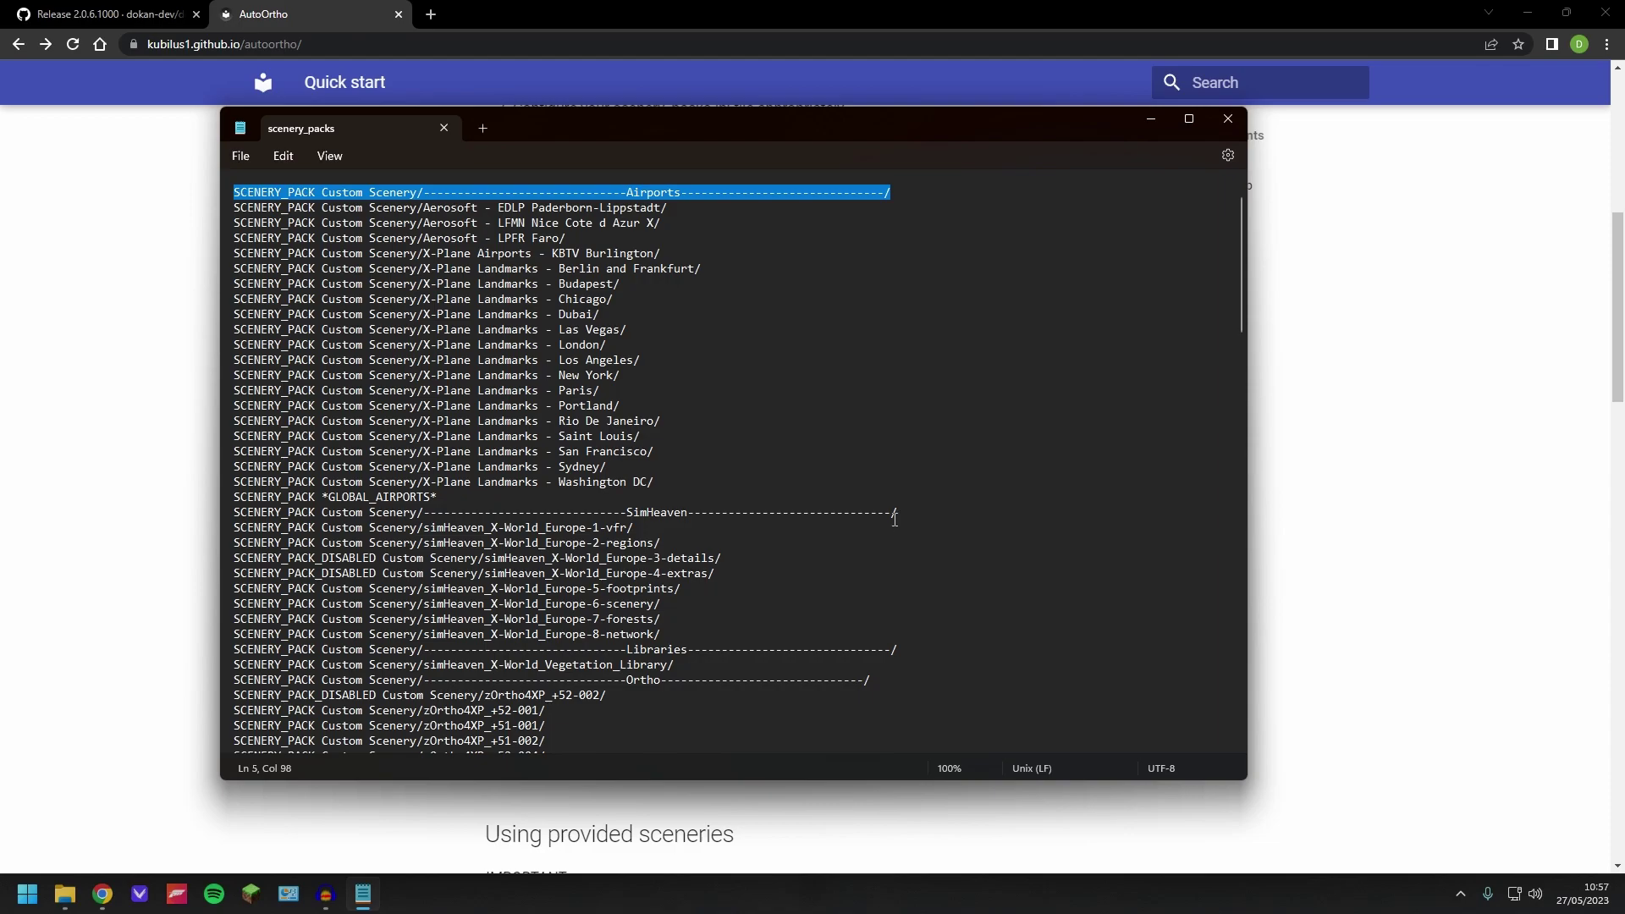
click(949, 443)
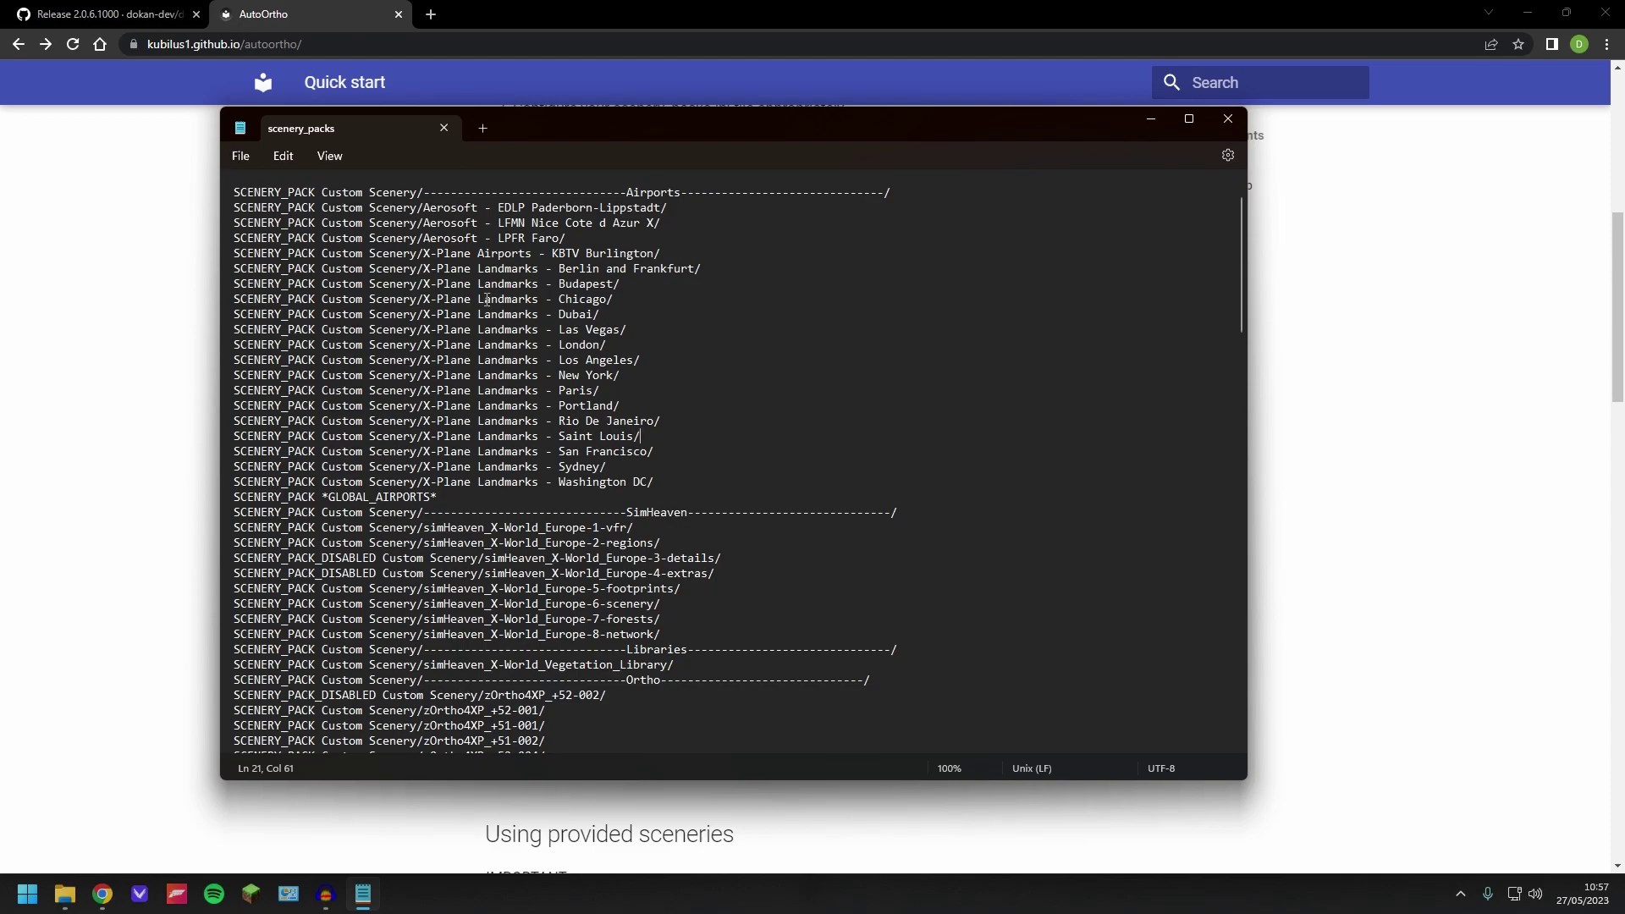
click(1150, 119)
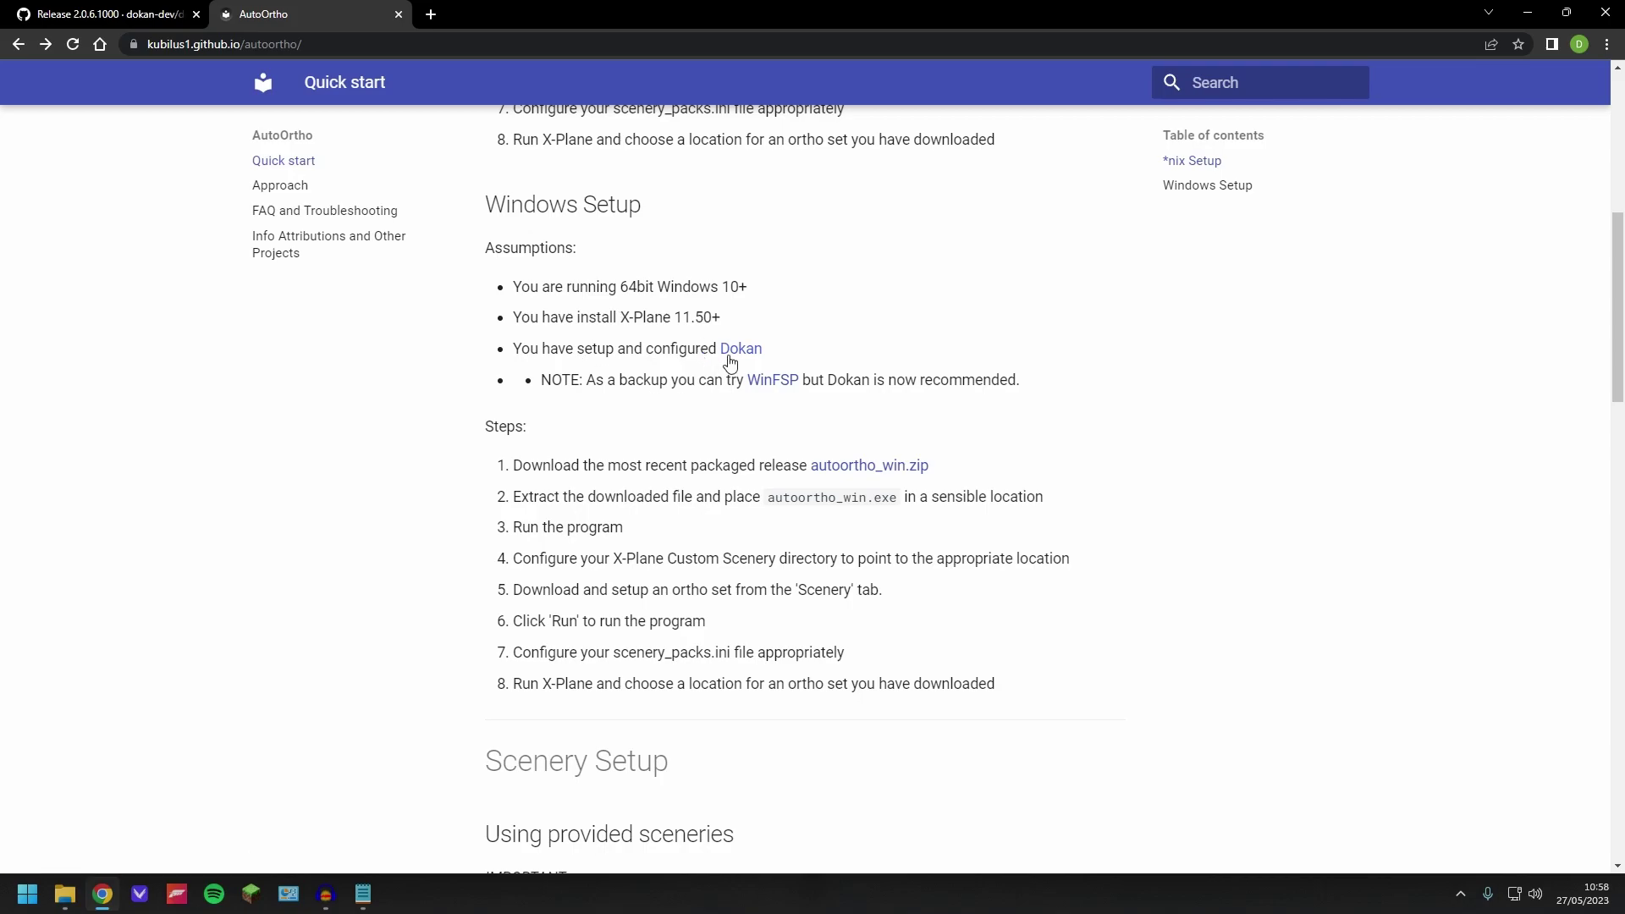
Step: Start downloading DokanSetup.exe from the Dokan 2.0.6.1000 release page and cancel the save
key(ctrl+Tab)
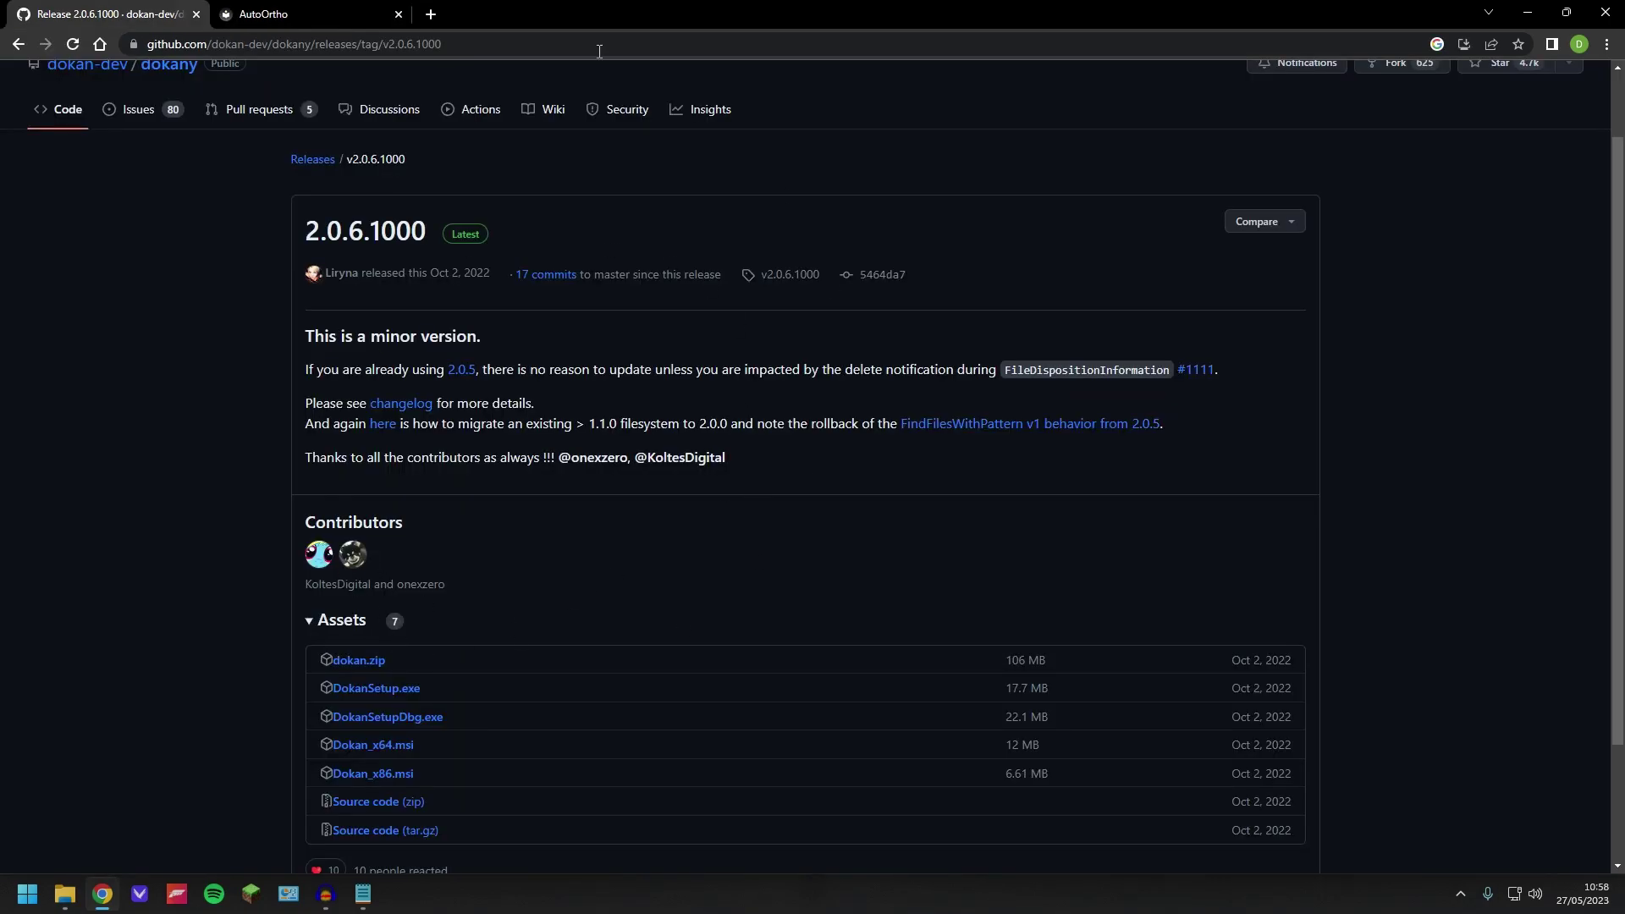
scroll(635, 324, down, 1)
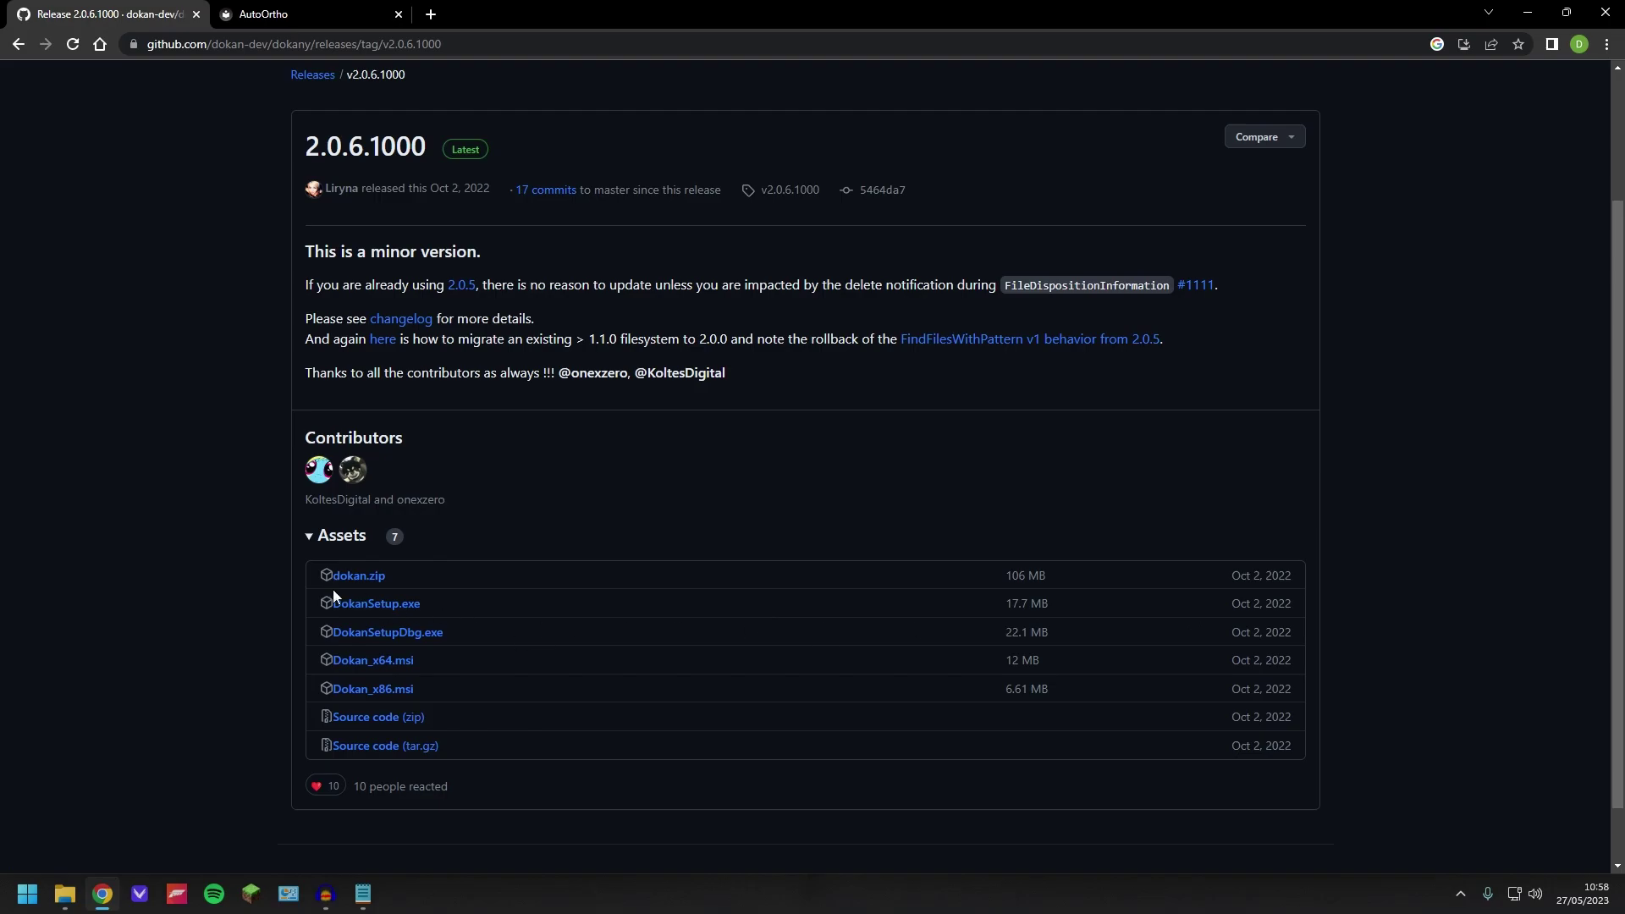
click(362, 609)
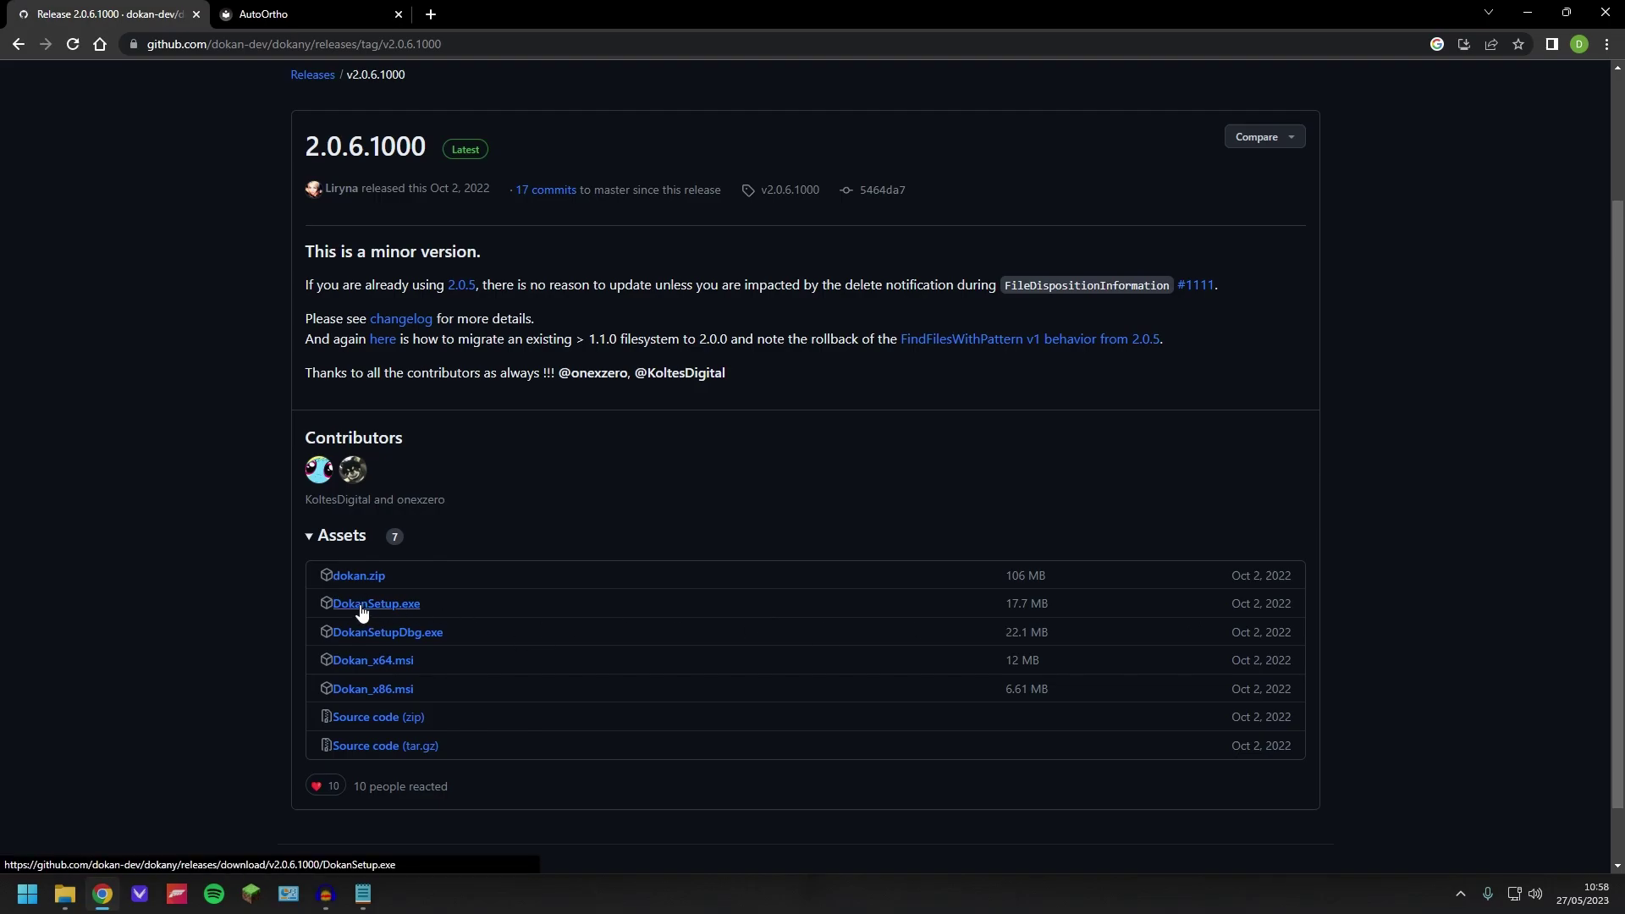
click(1249, 799)
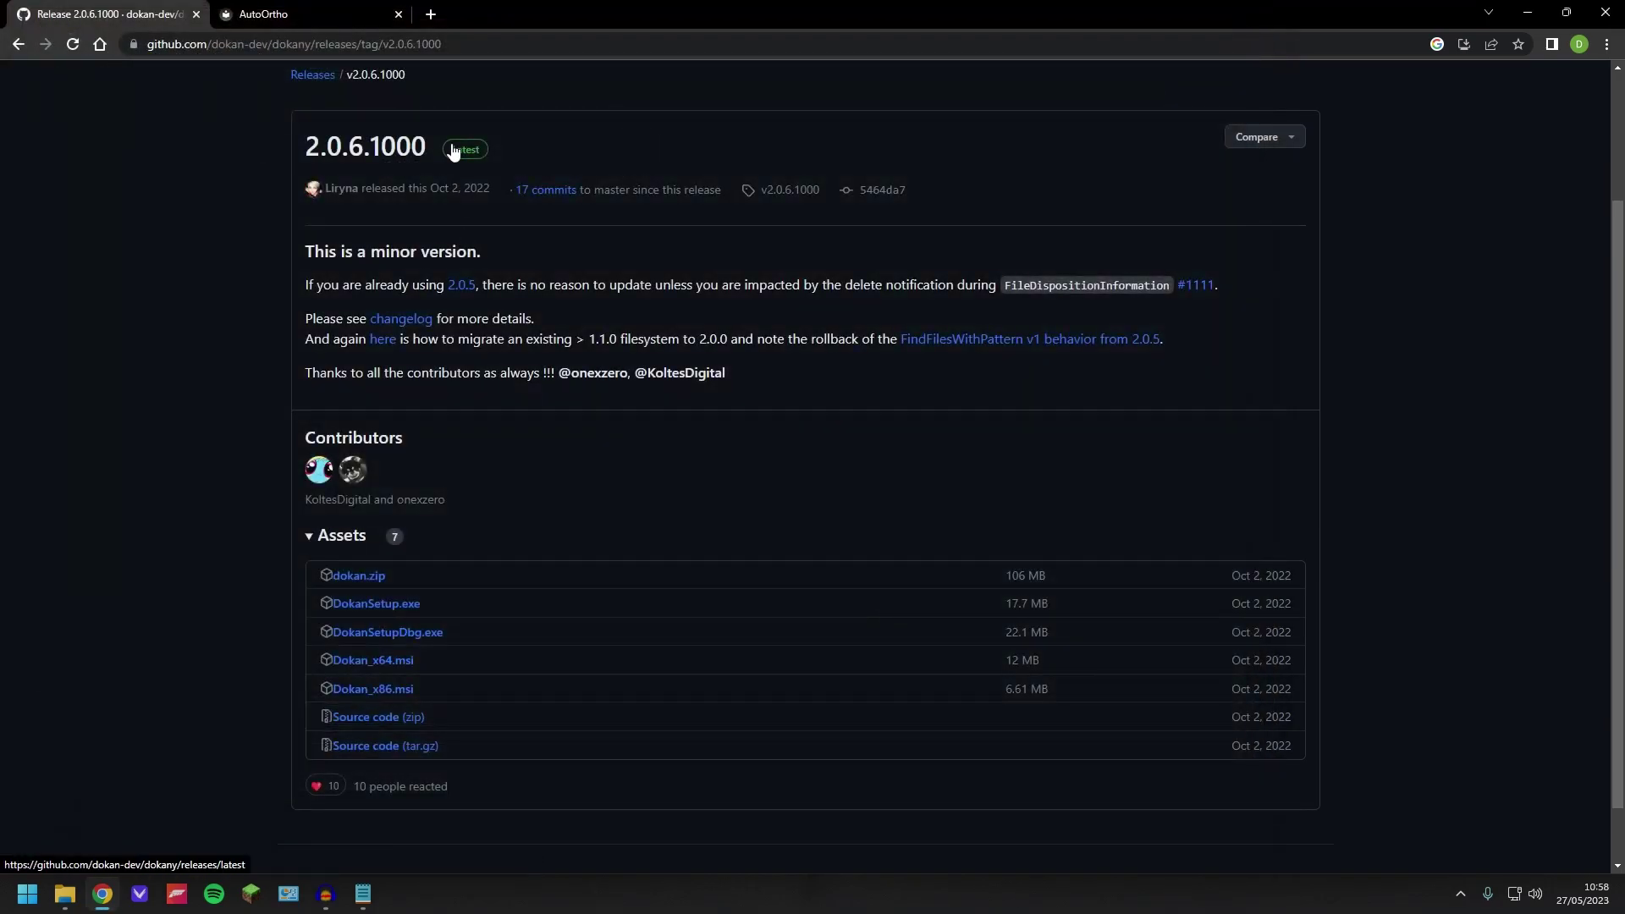
Step: Start downloading autoortho_win.zip from the AutoOrtho Windows Setup instructions and cancel the save
click(297, 14)
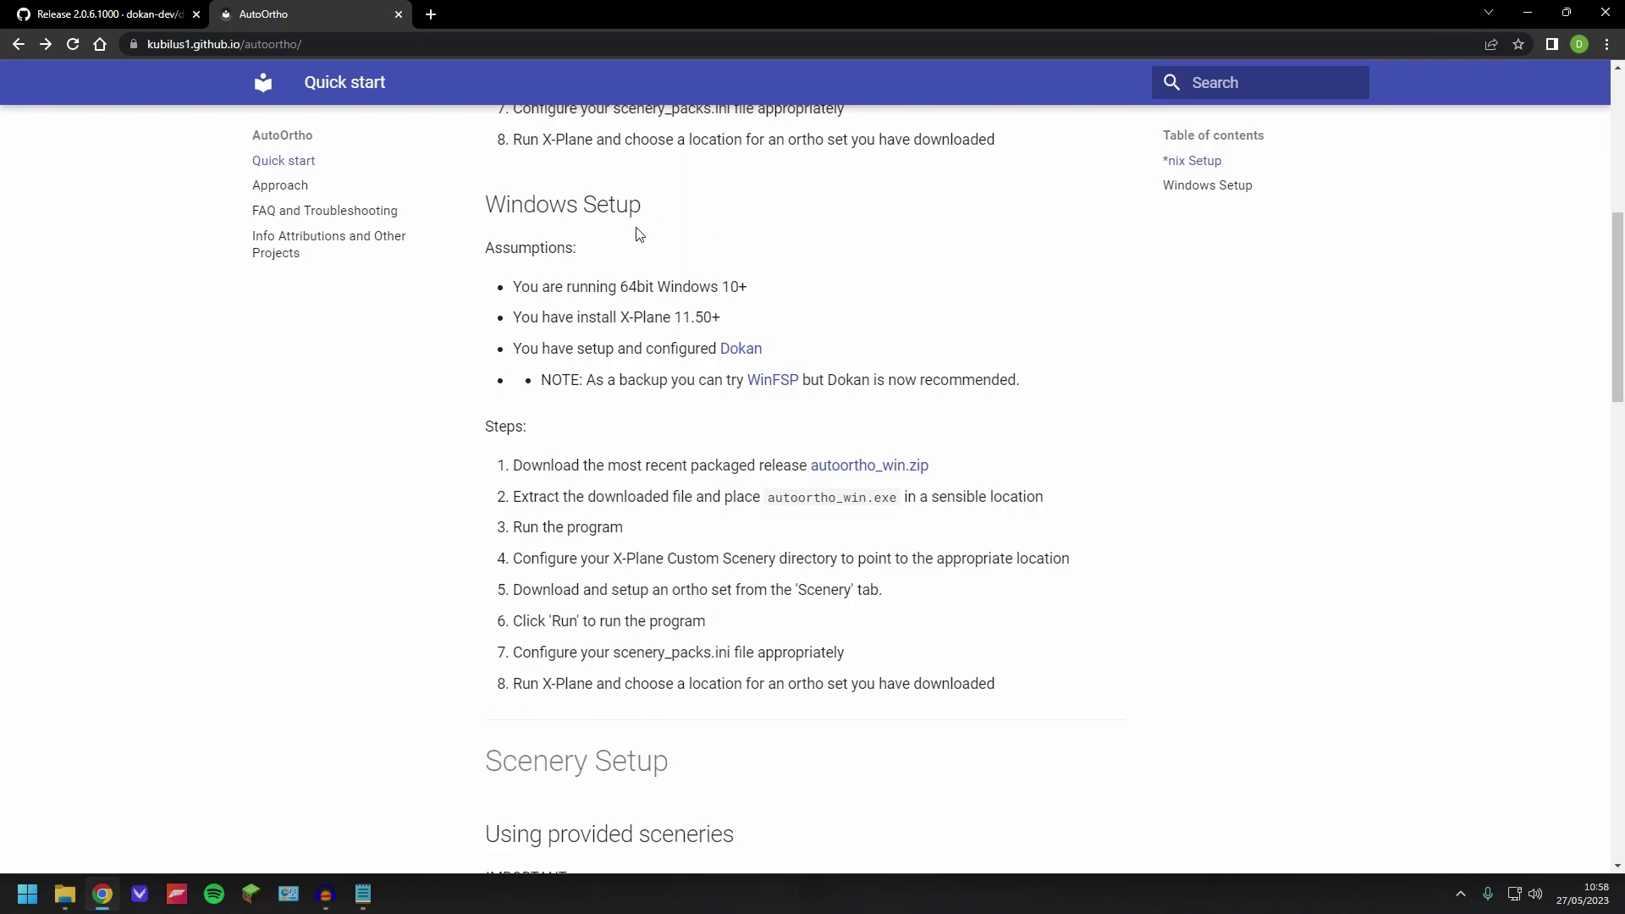
click(870, 467)
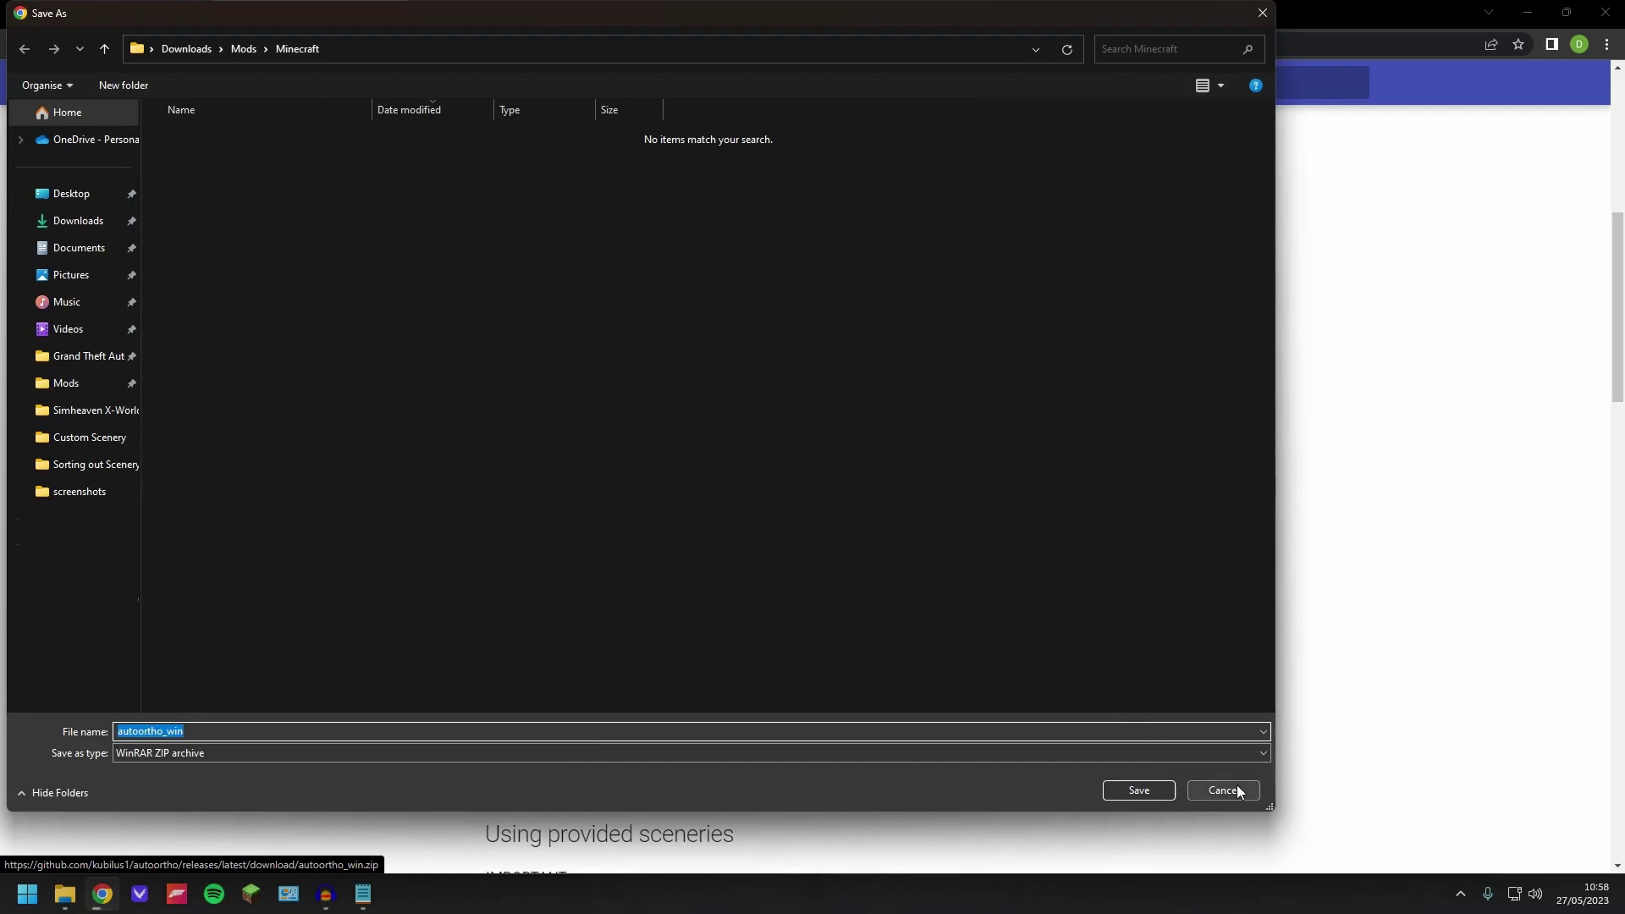
click(1222, 790)
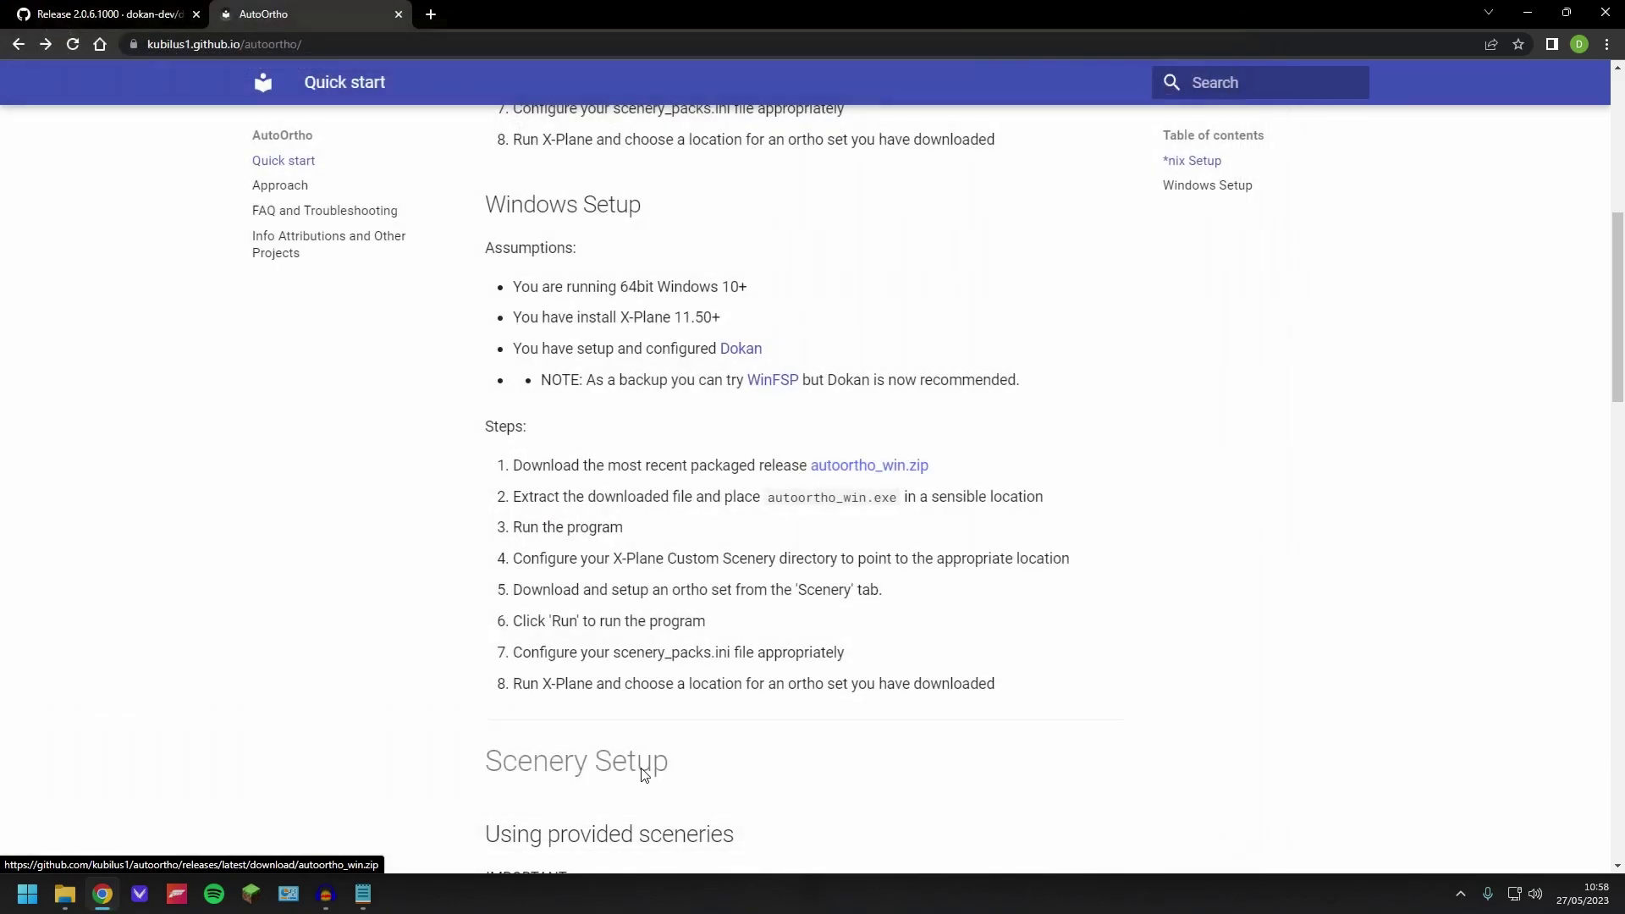
Step: Switch to File Explorer with the downloaded X-Plane 12 files beside the Custom Scenery folder
click(65, 894)
click(125, 838)
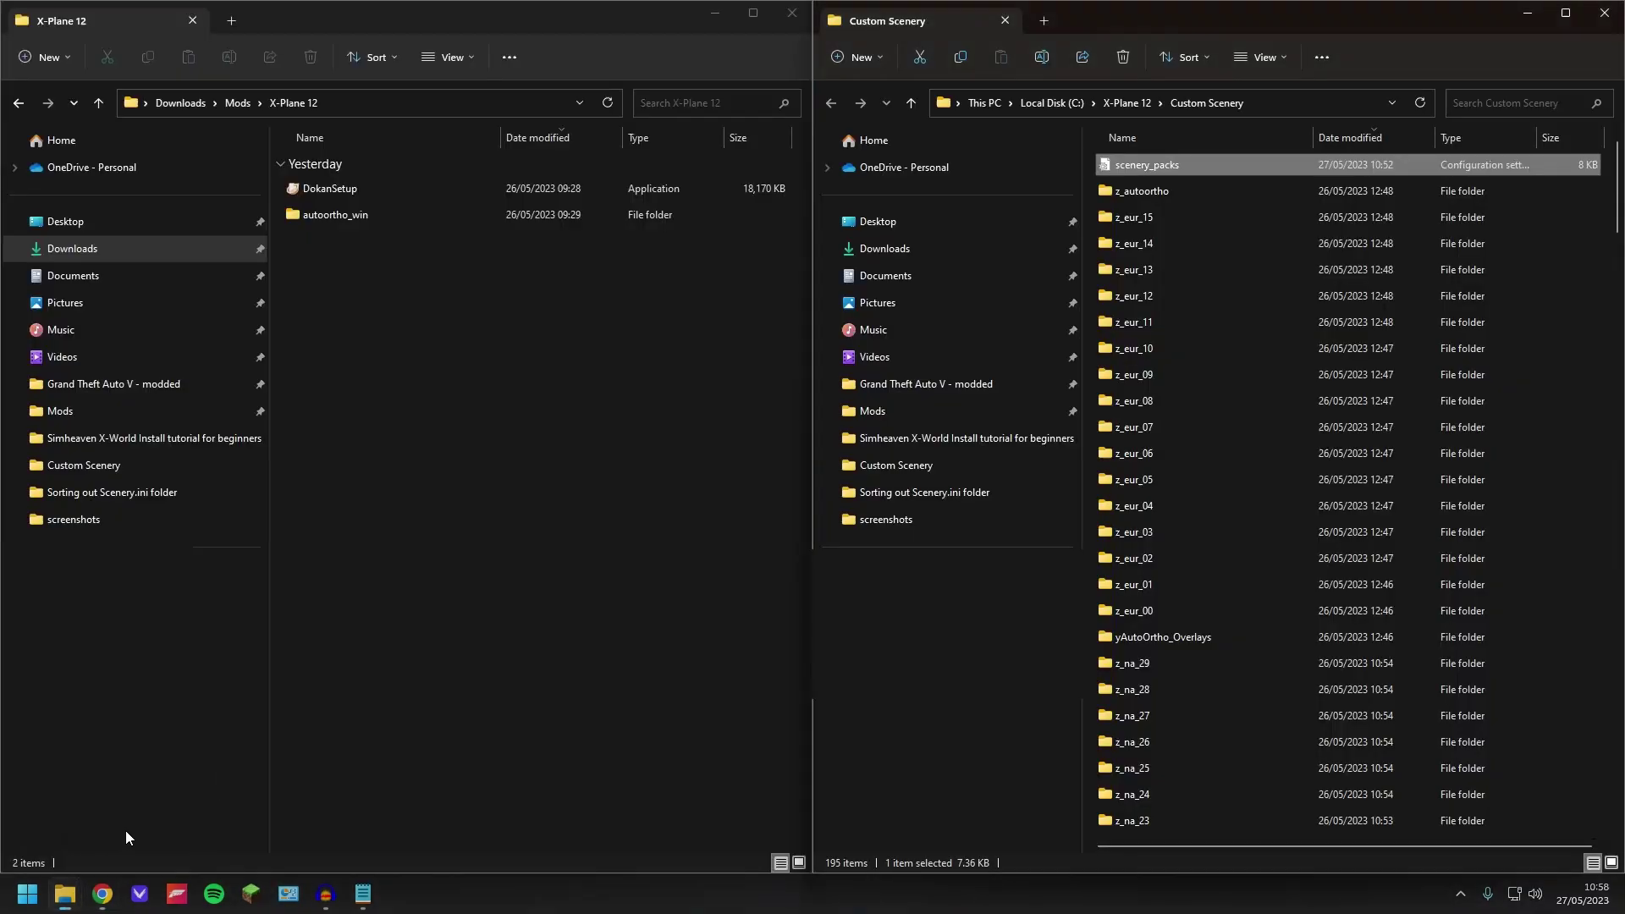
click(398, 344)
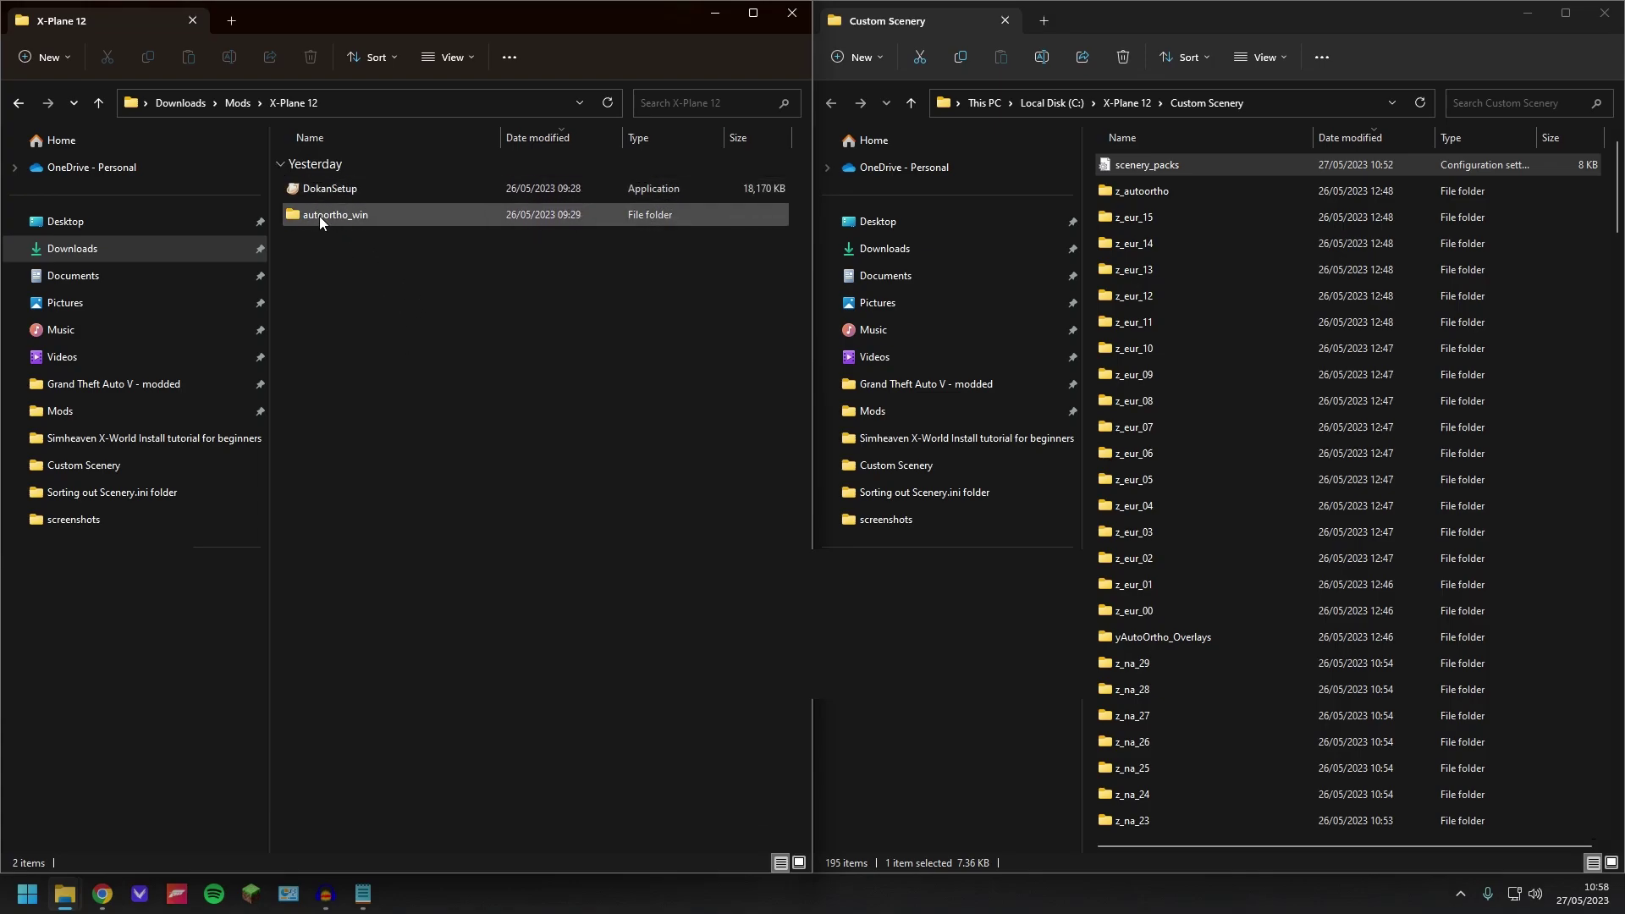
Step: Run the DokanSetup installer from the downloaded X-Plane 12 files and close it without modifying the installation
double_click(322, 189)
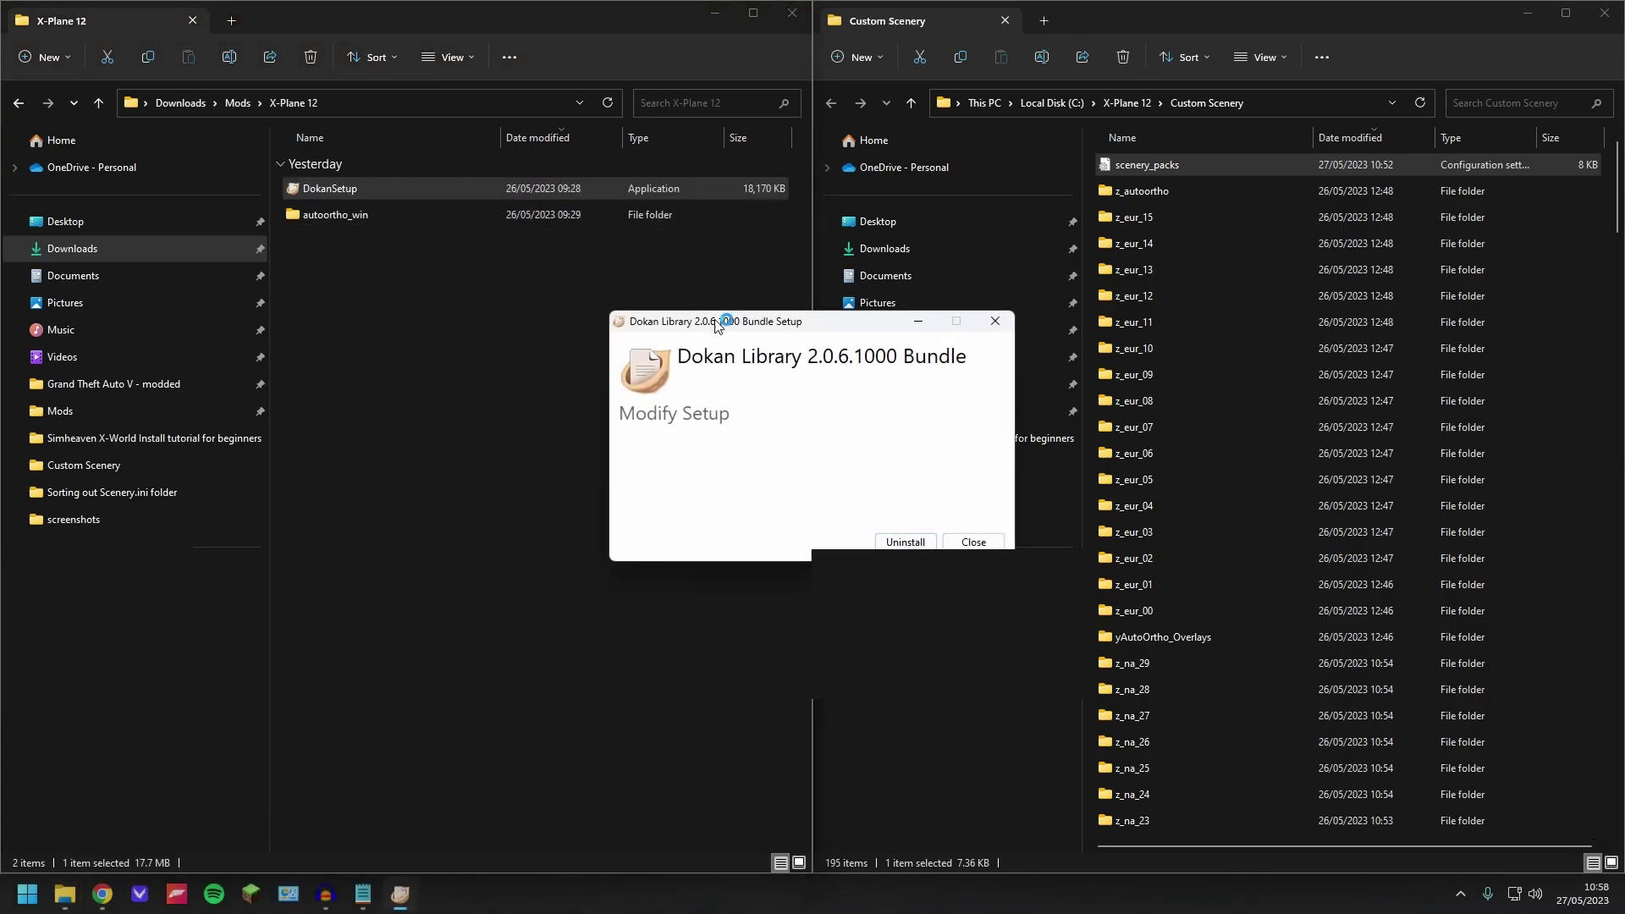
drag(819, 330, 607, 268)
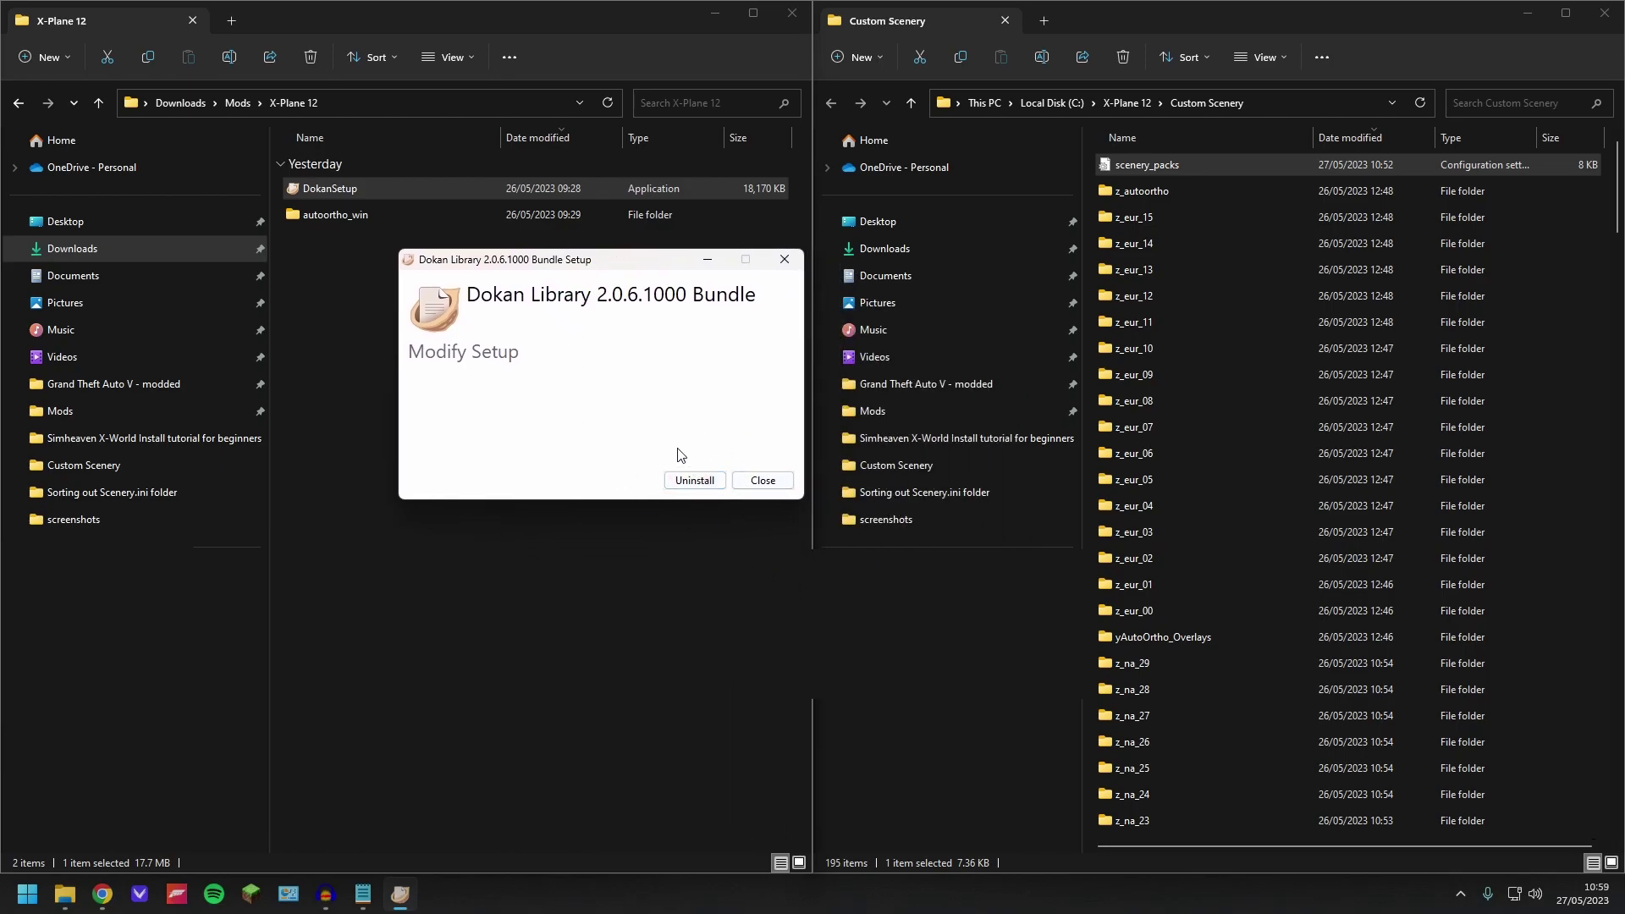
click(761, 480)
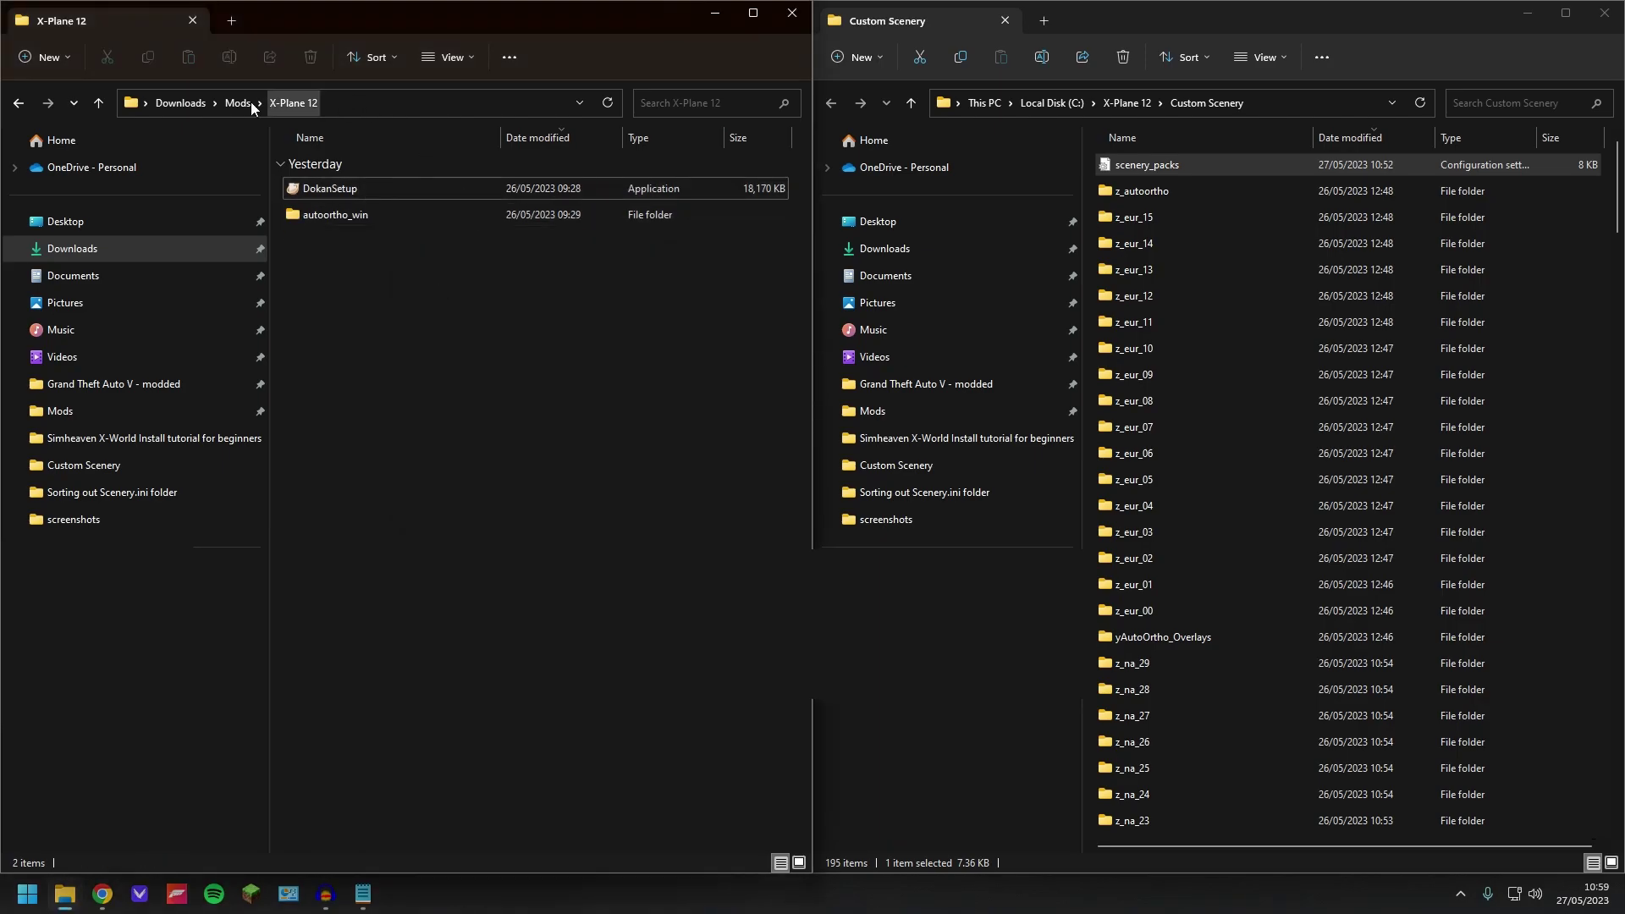
Step: Launch the autoortho_win application from the autoortho_release folder inside autoortho_win
double_click(373, 218)
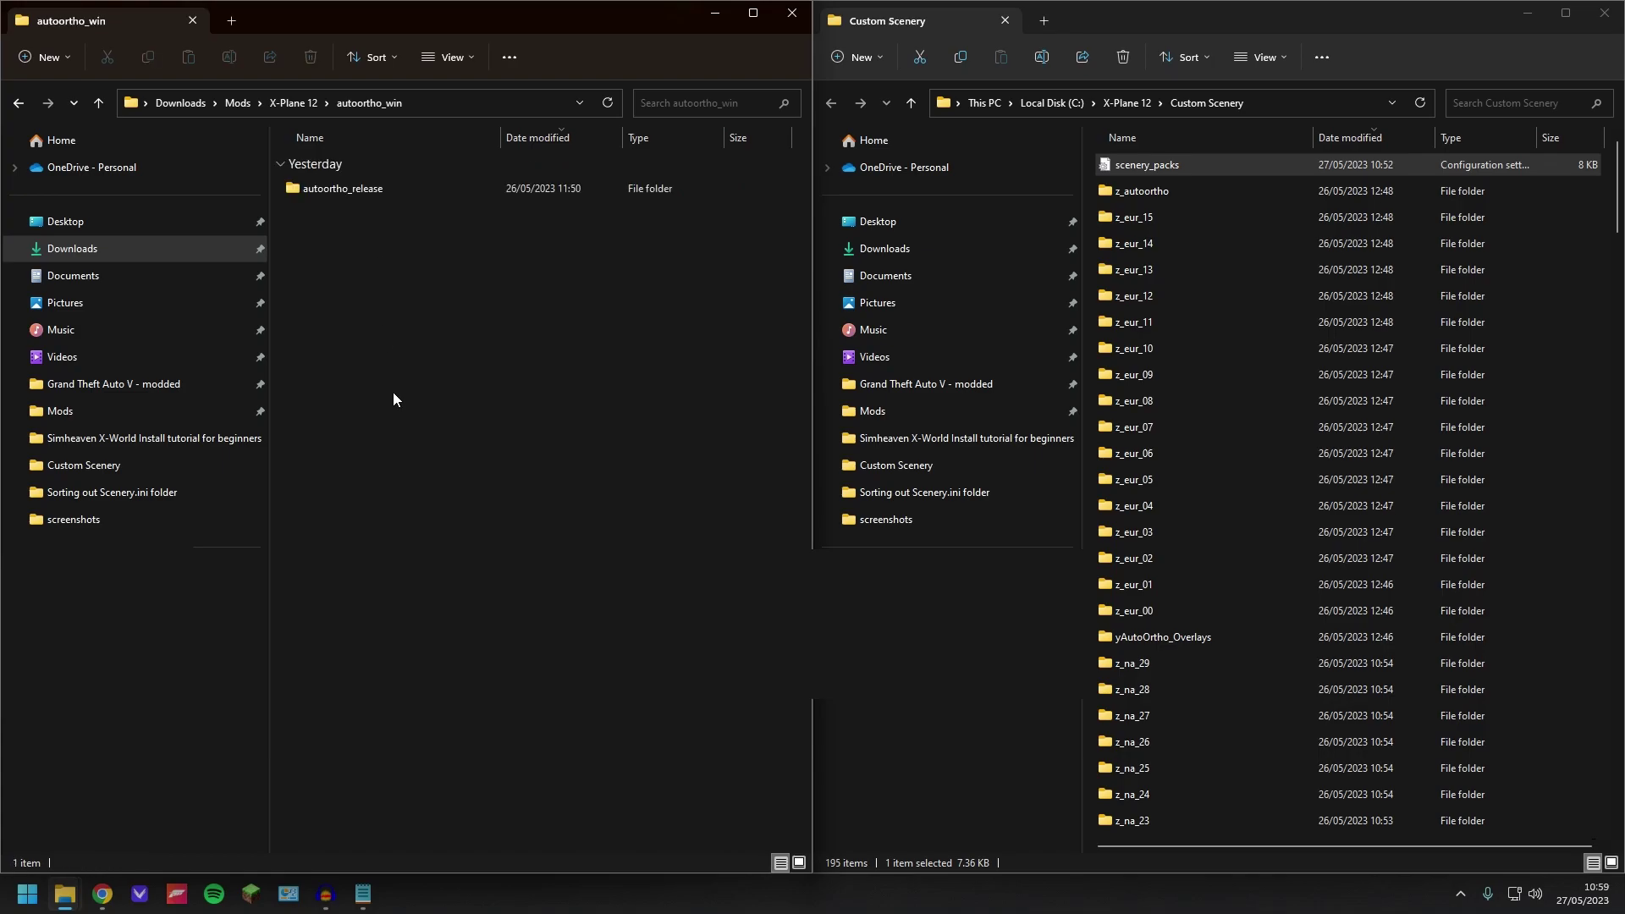
double_click(355, 182)
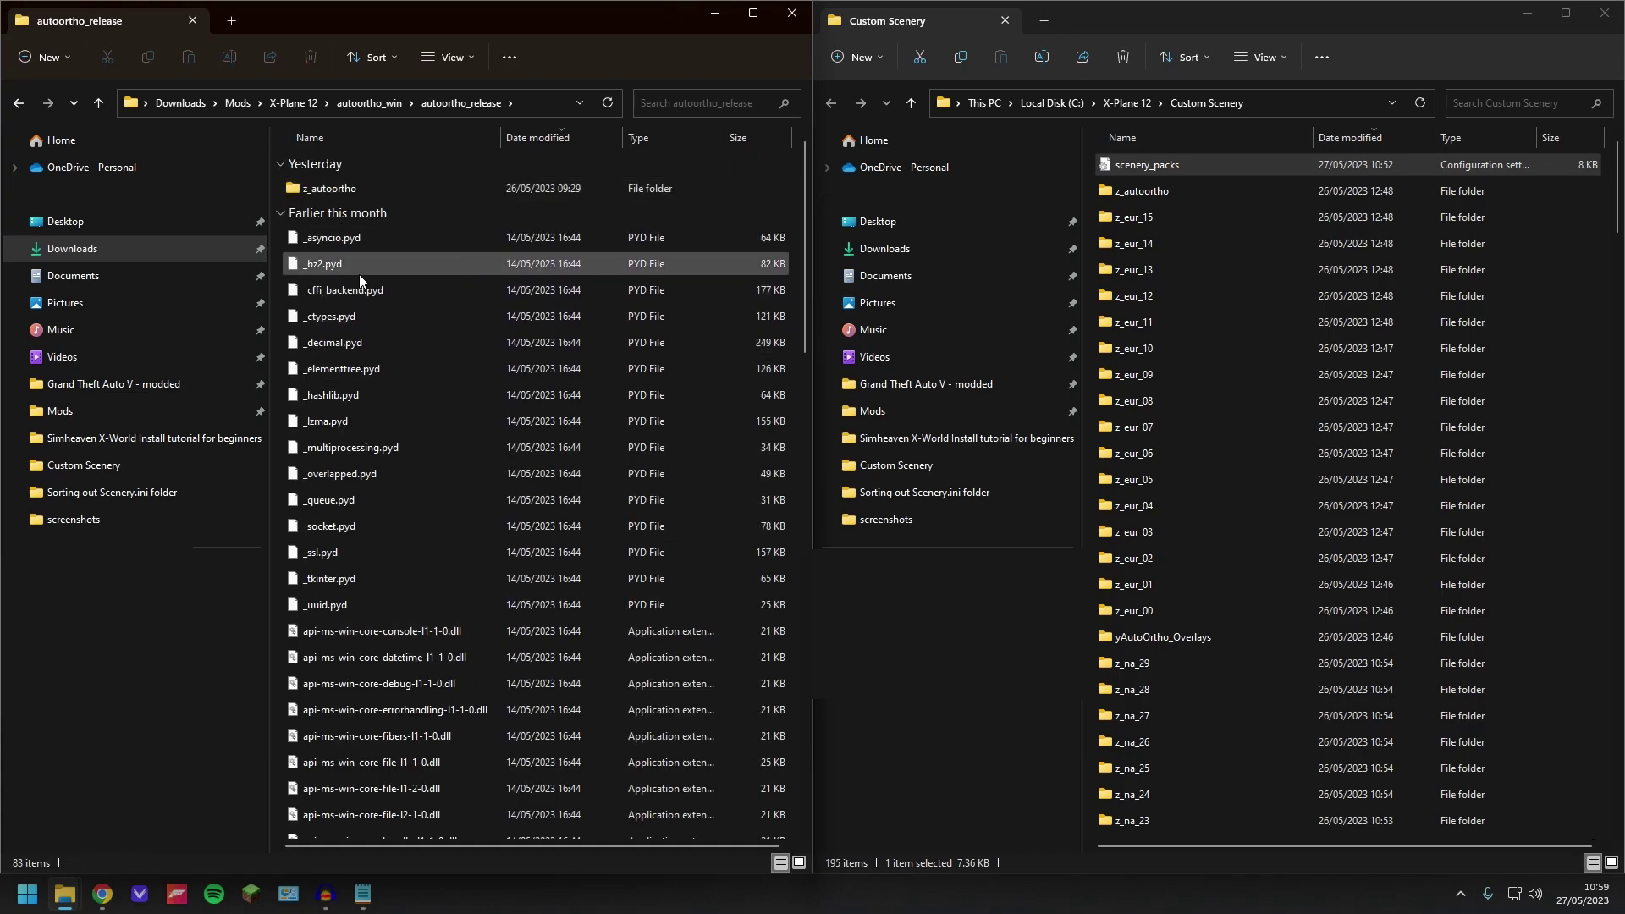
scroll(359, 276, down, 12)
scroll(359, 274, down, 7)
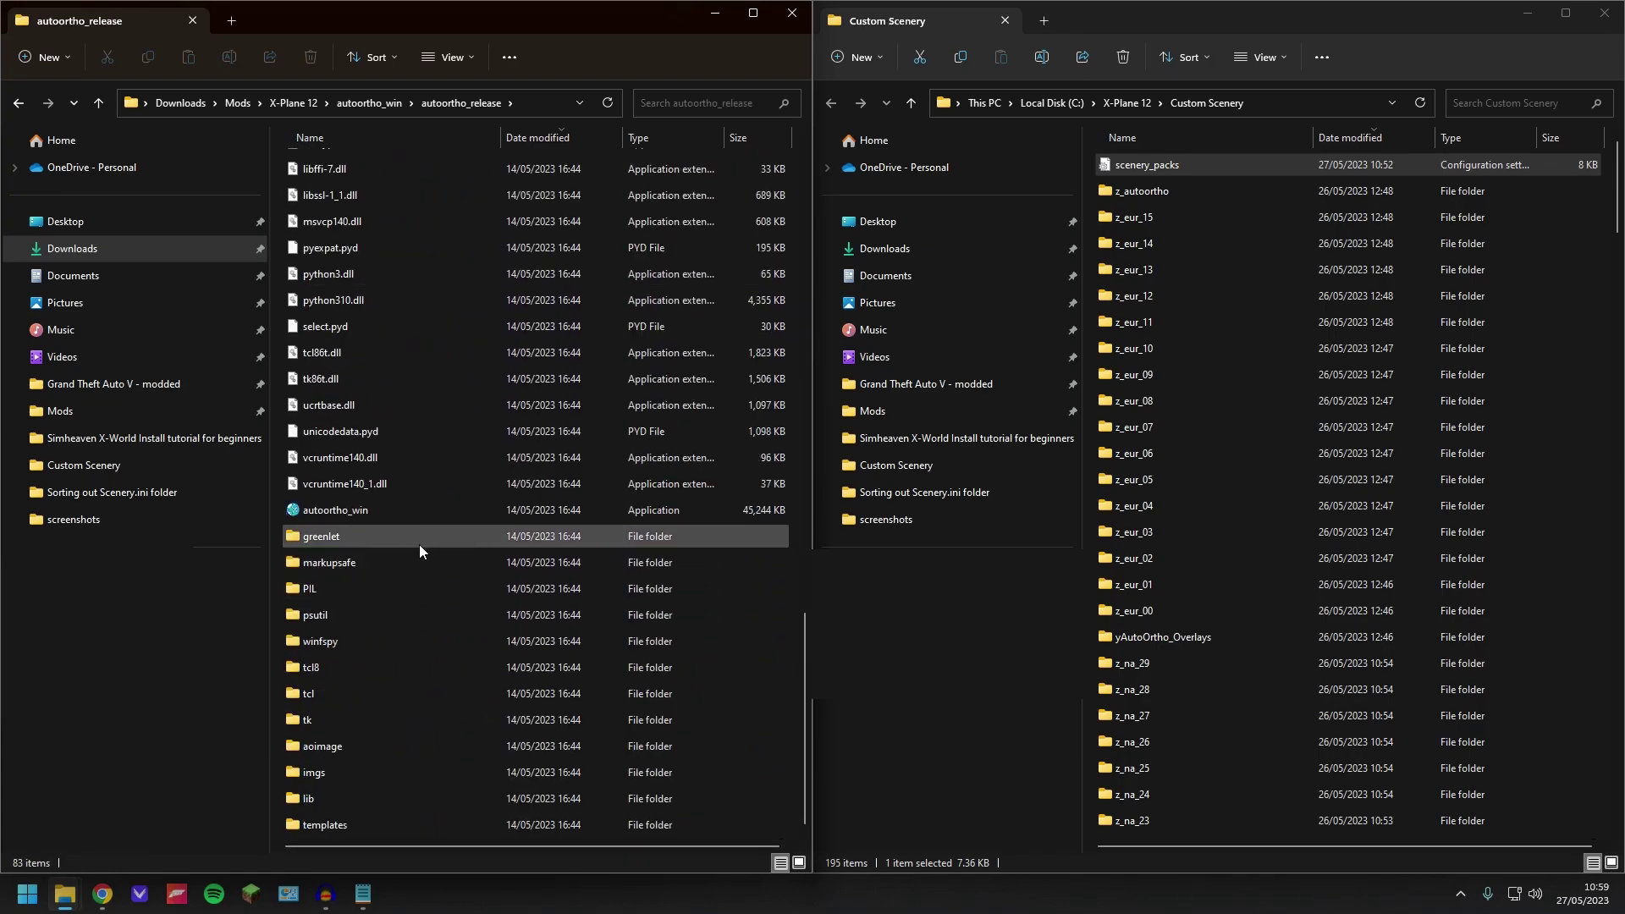
double_click(342, 509)
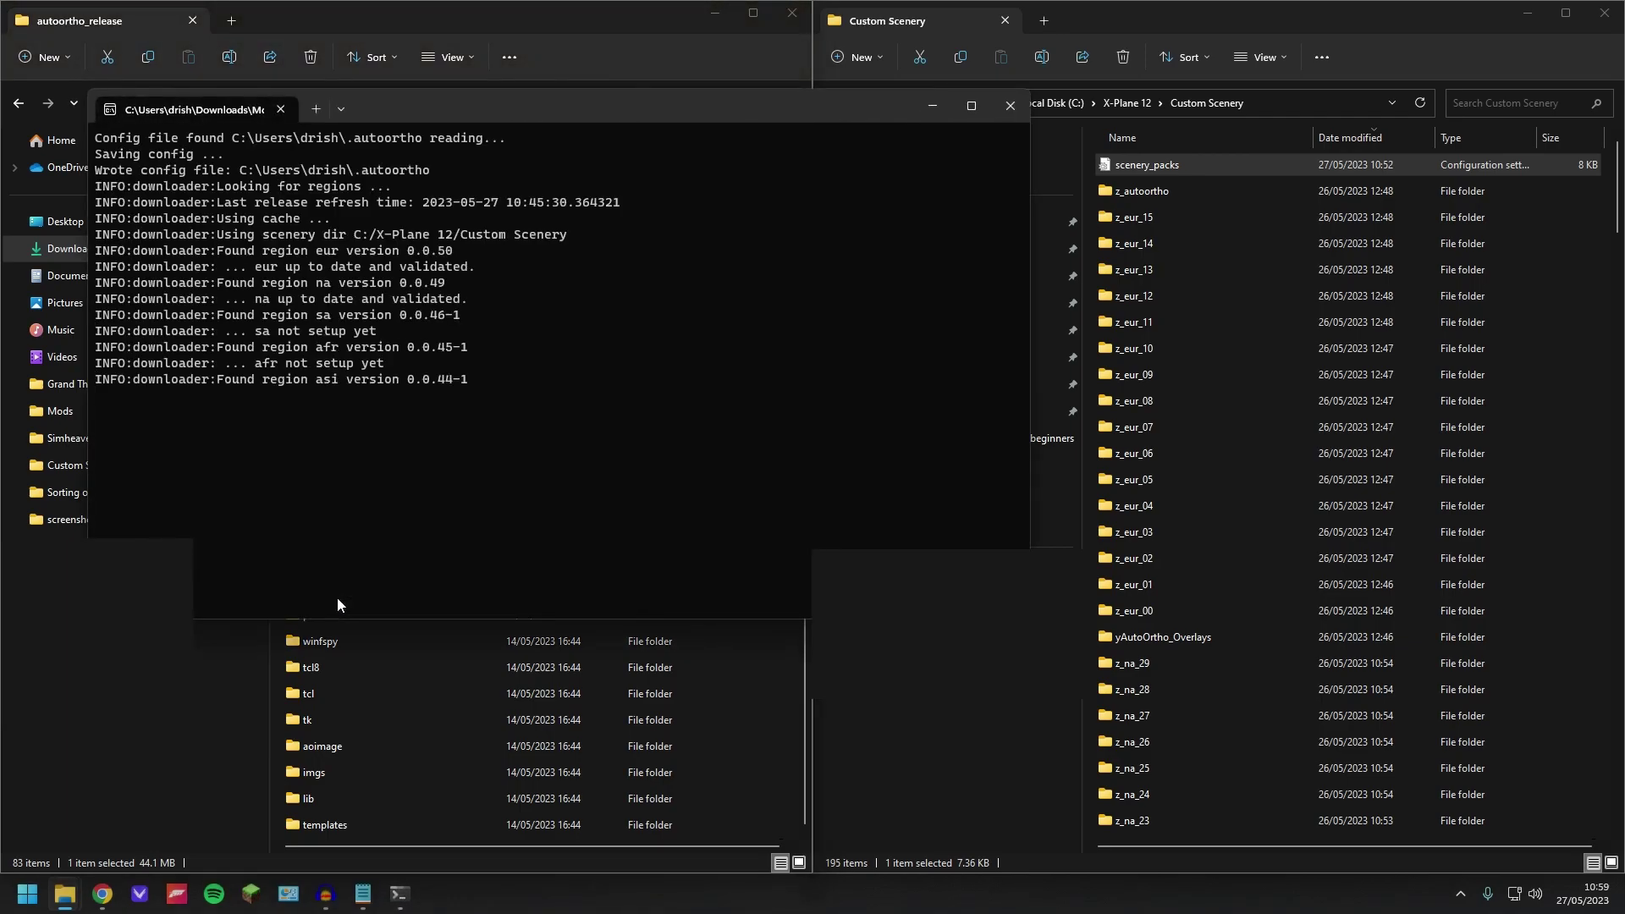
Step: Choose C:/X-Plane 12/Custom Scenery as the X-Plane scenery directory in AutoOrtho Setup
drag(276, 41, 393, 64)
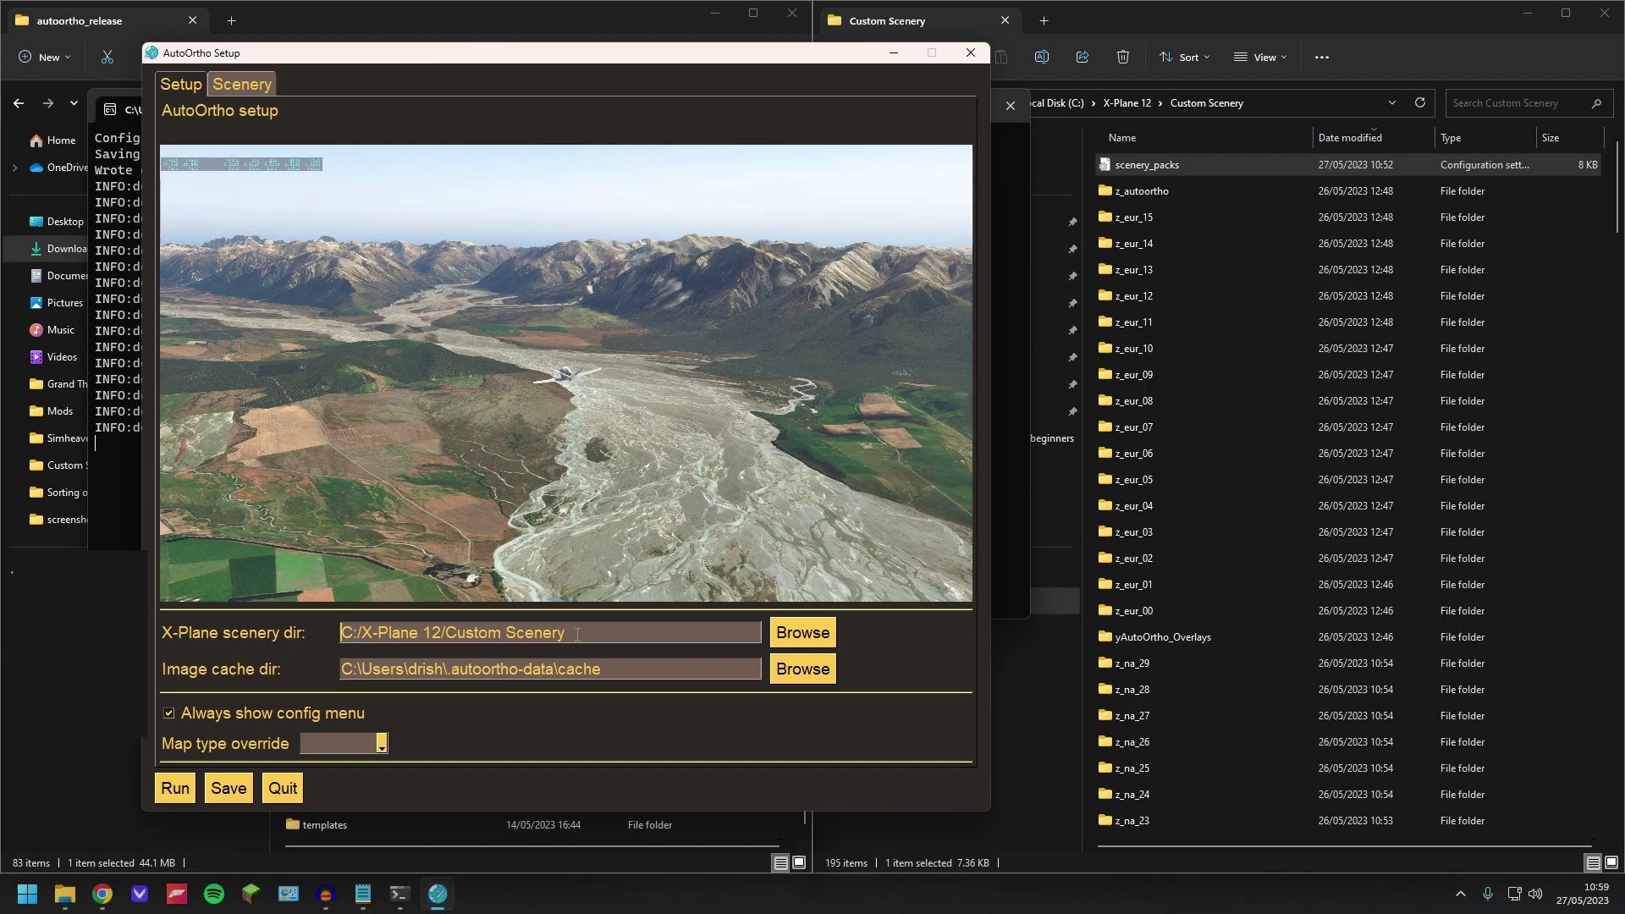
click(803, 632)
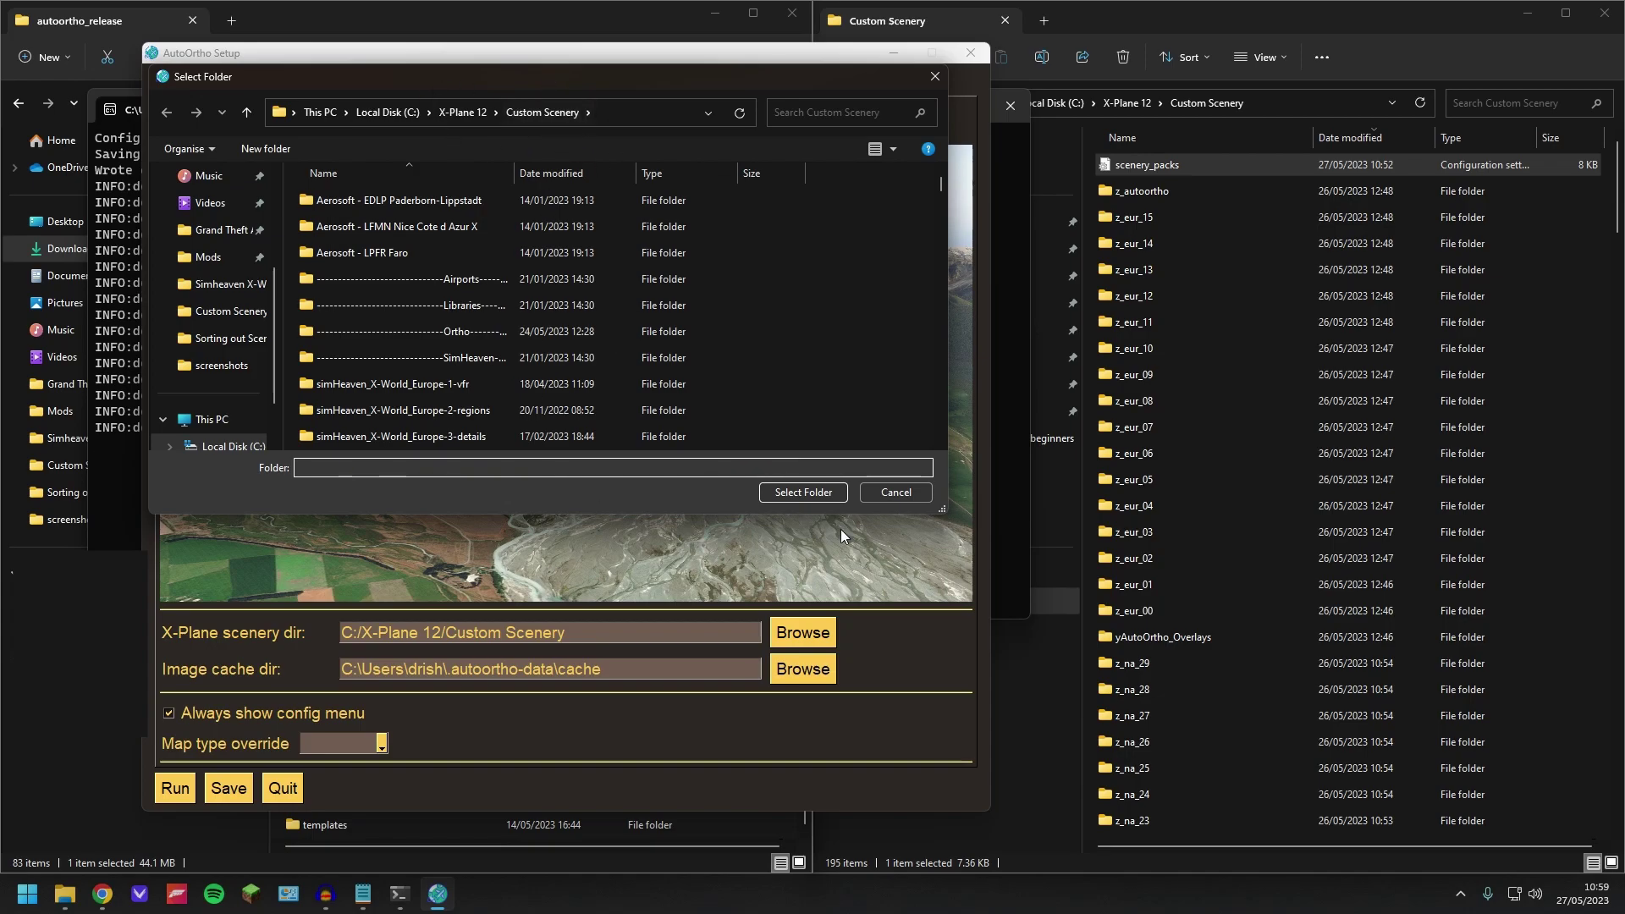
click(826, 499)
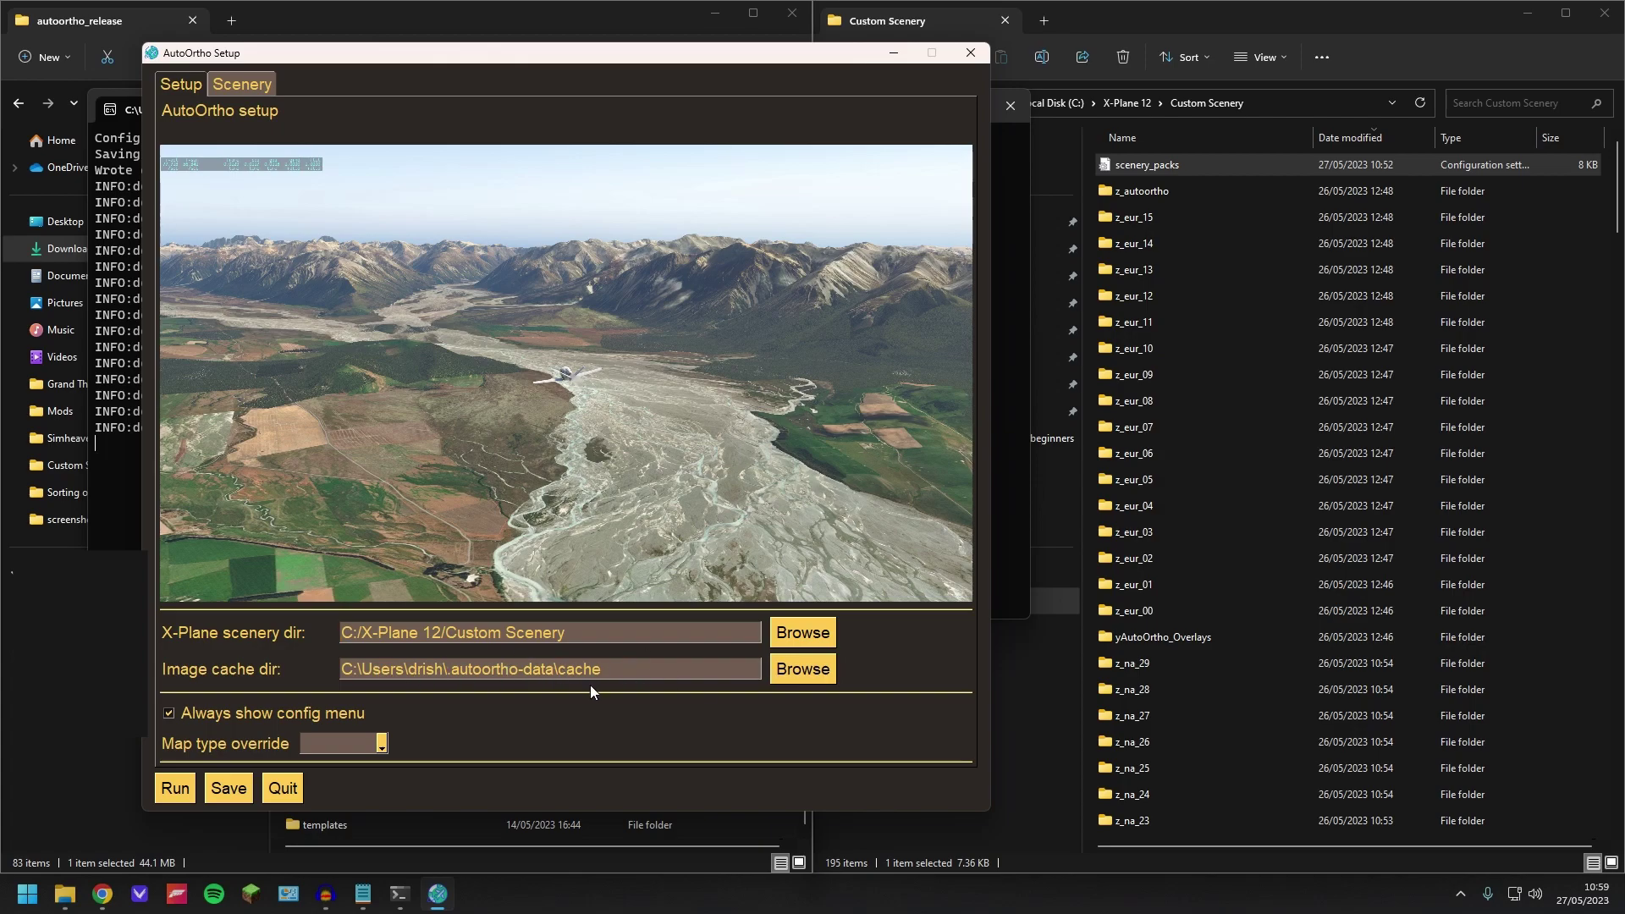
Step: Review the regional ortho sets offered for installation and the folders in Custom Scenery, and quit AutoOrtho Setup
click(246, 84)
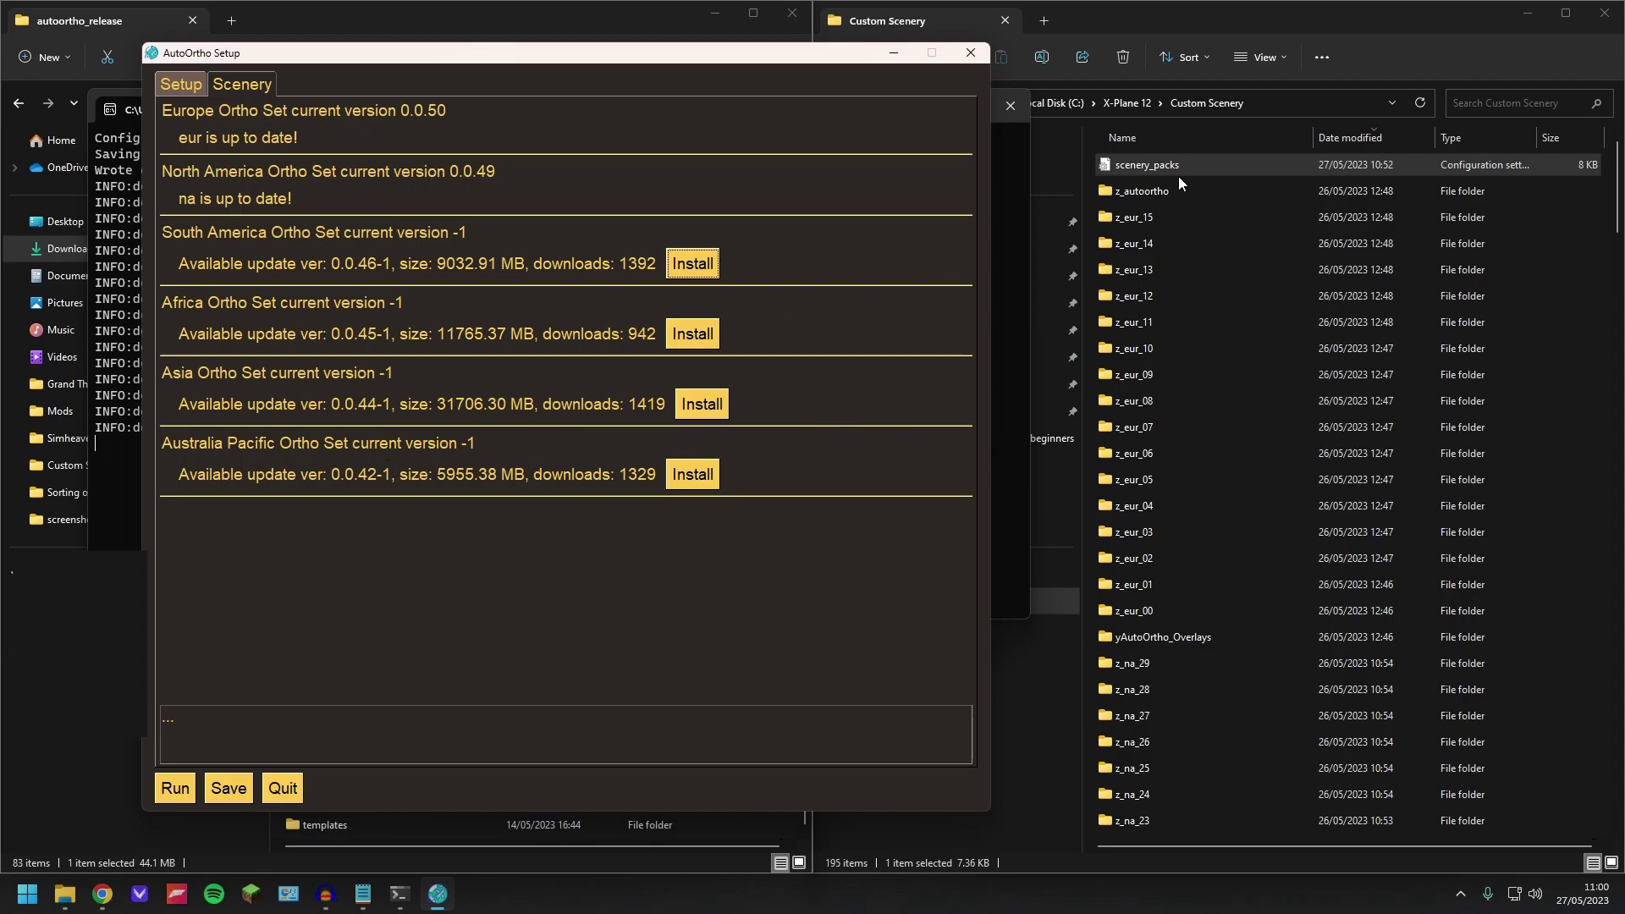
scroll(1274, 358, down, 15)
scroll(1273, 373, up, 15)
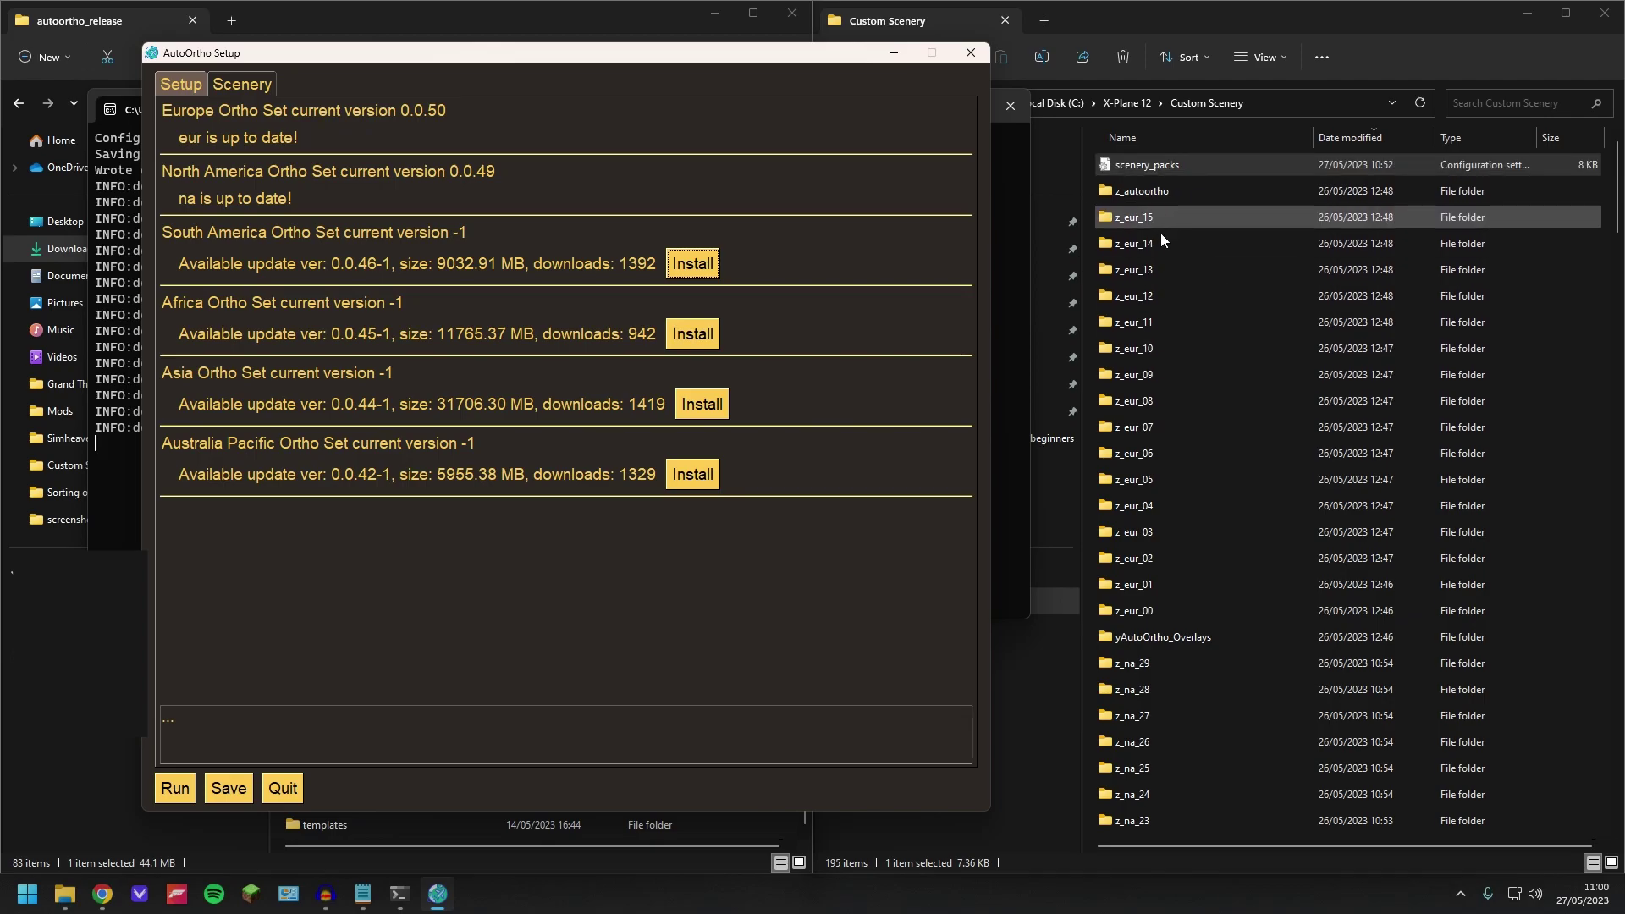
click(283, 786)
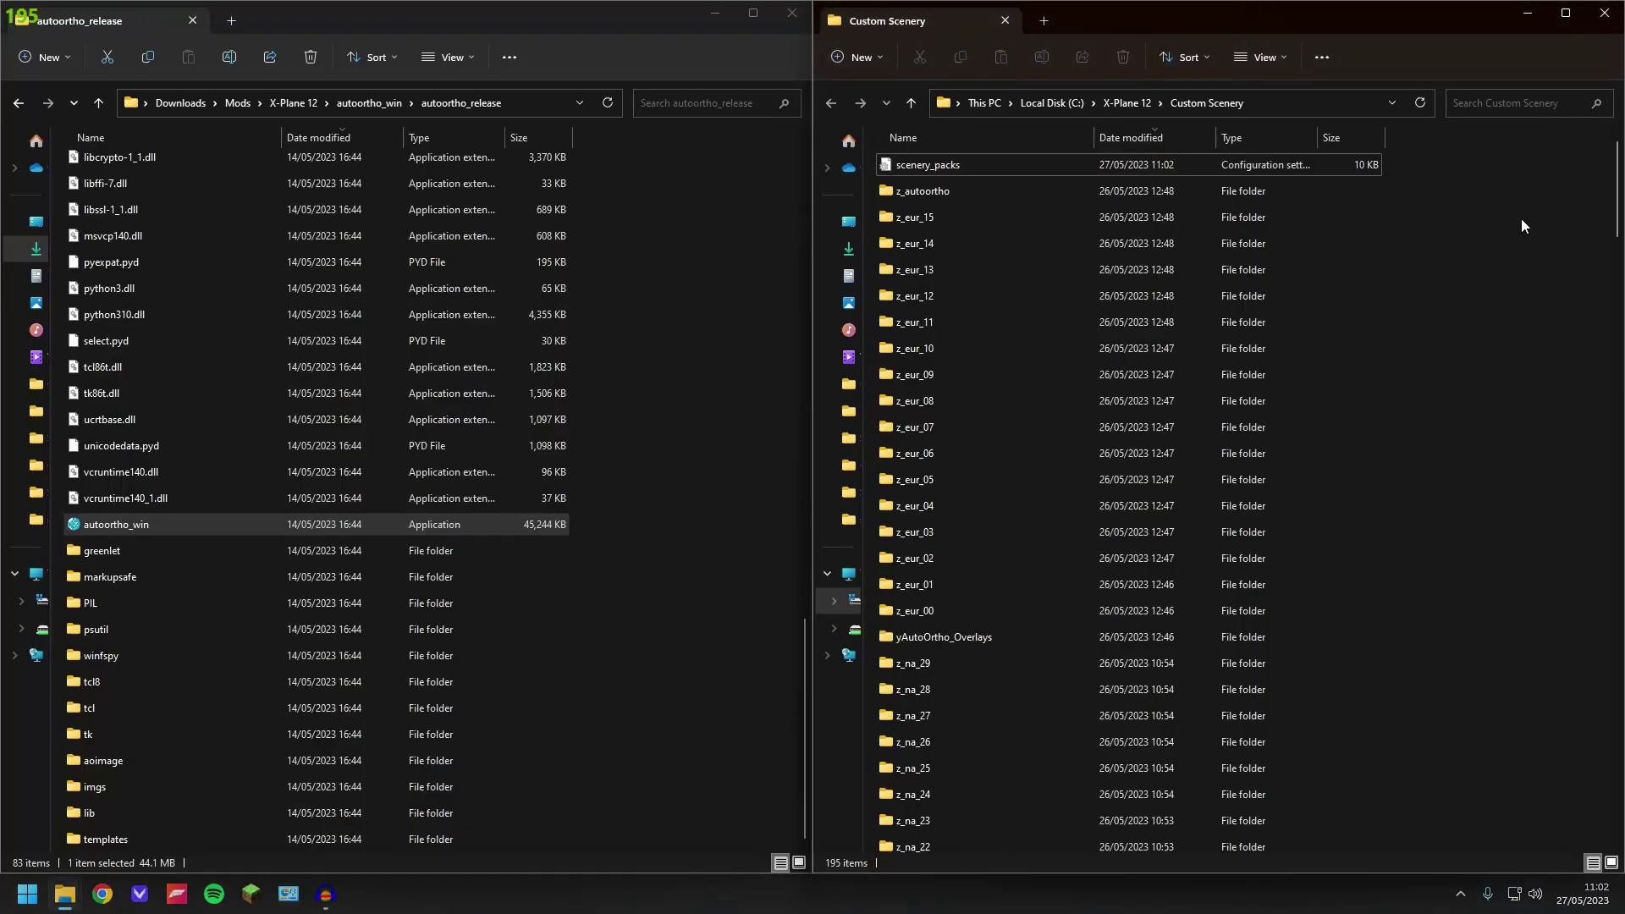
Step: Open scenery_packs from the Custom Scenery folder, enlarge its window and examine the order of the AutoOrtho entries
double_click(936, 169)
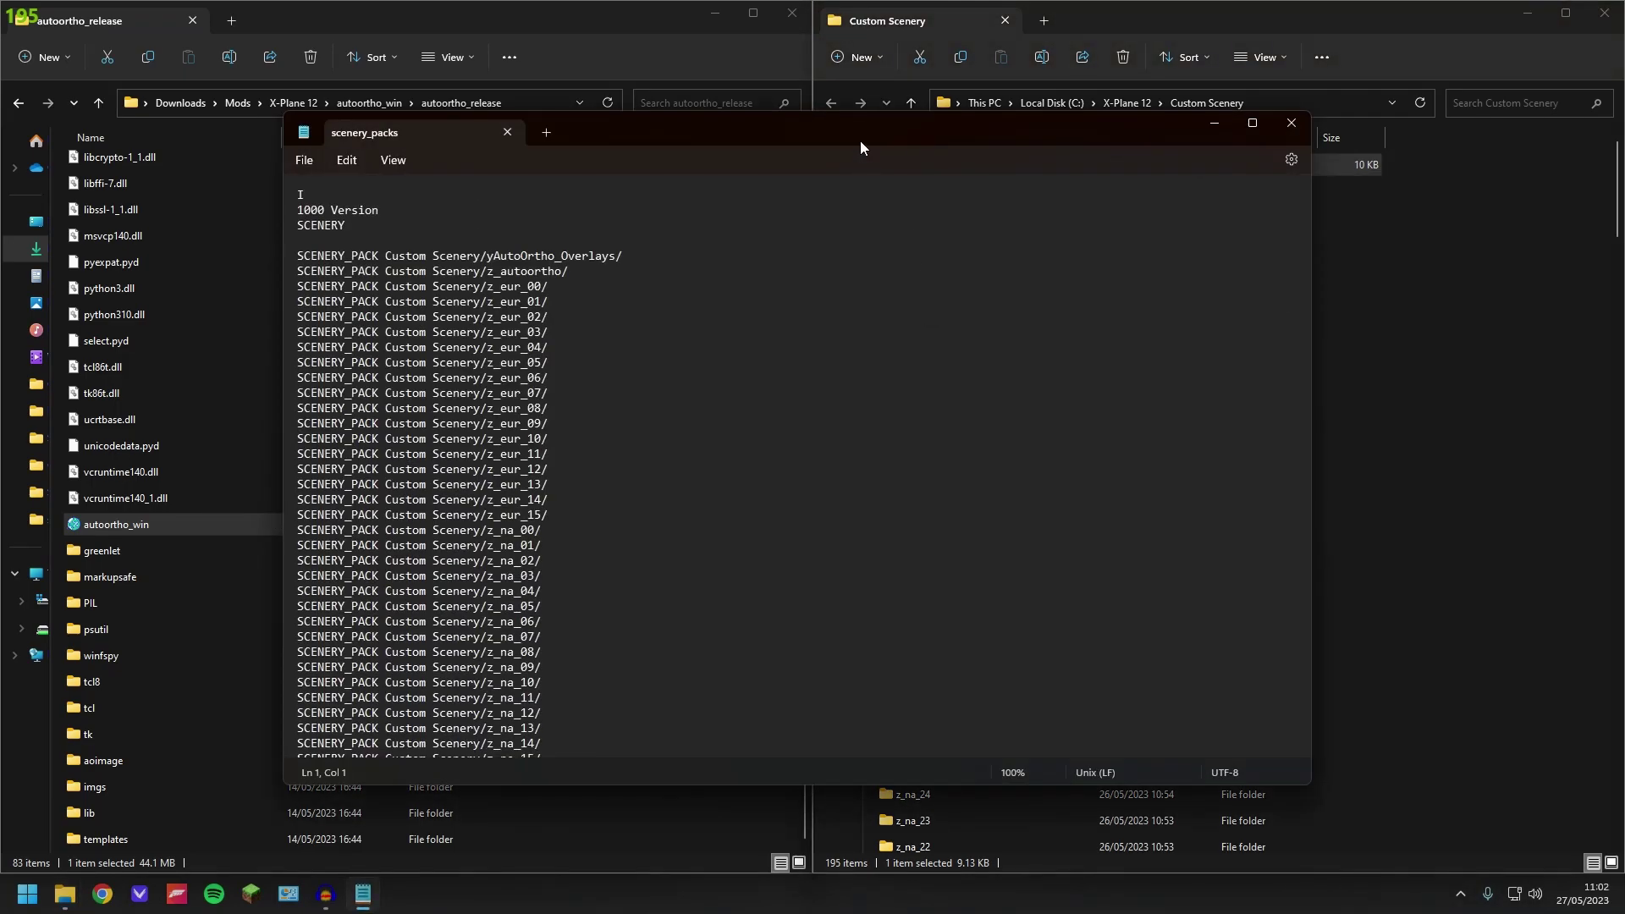
drag(860, 140, 853, 85)
drag(1305, 729, 1377, 764)
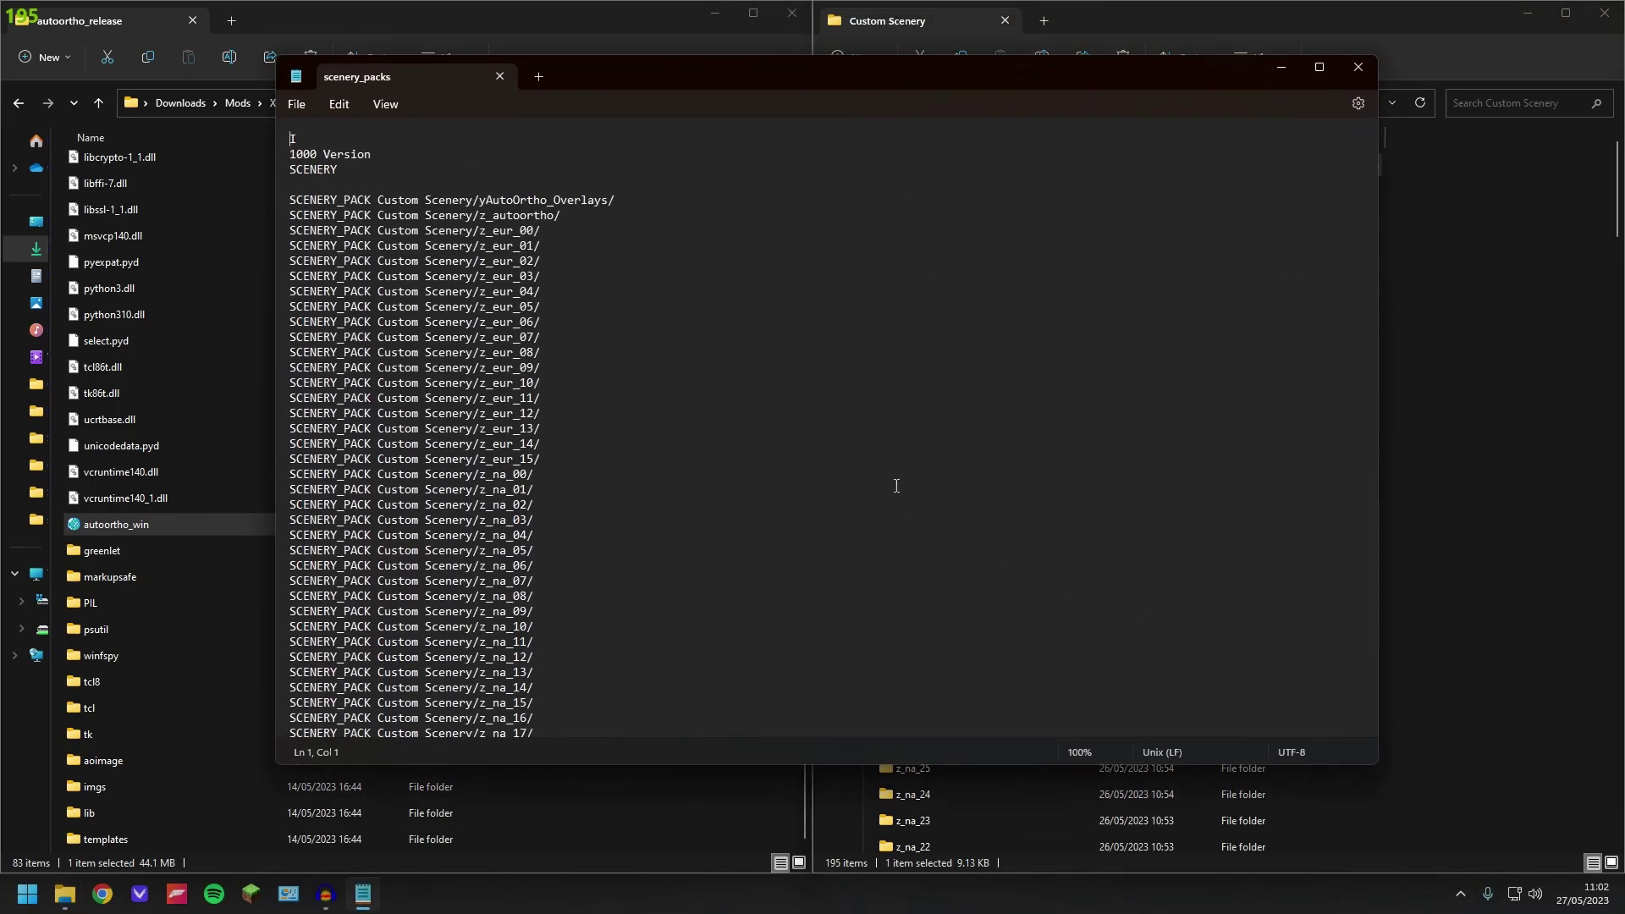
scroll(846, 474, down, 5)
scroll(626, 563, up, 5)
scroll(595, 509, down, 3)
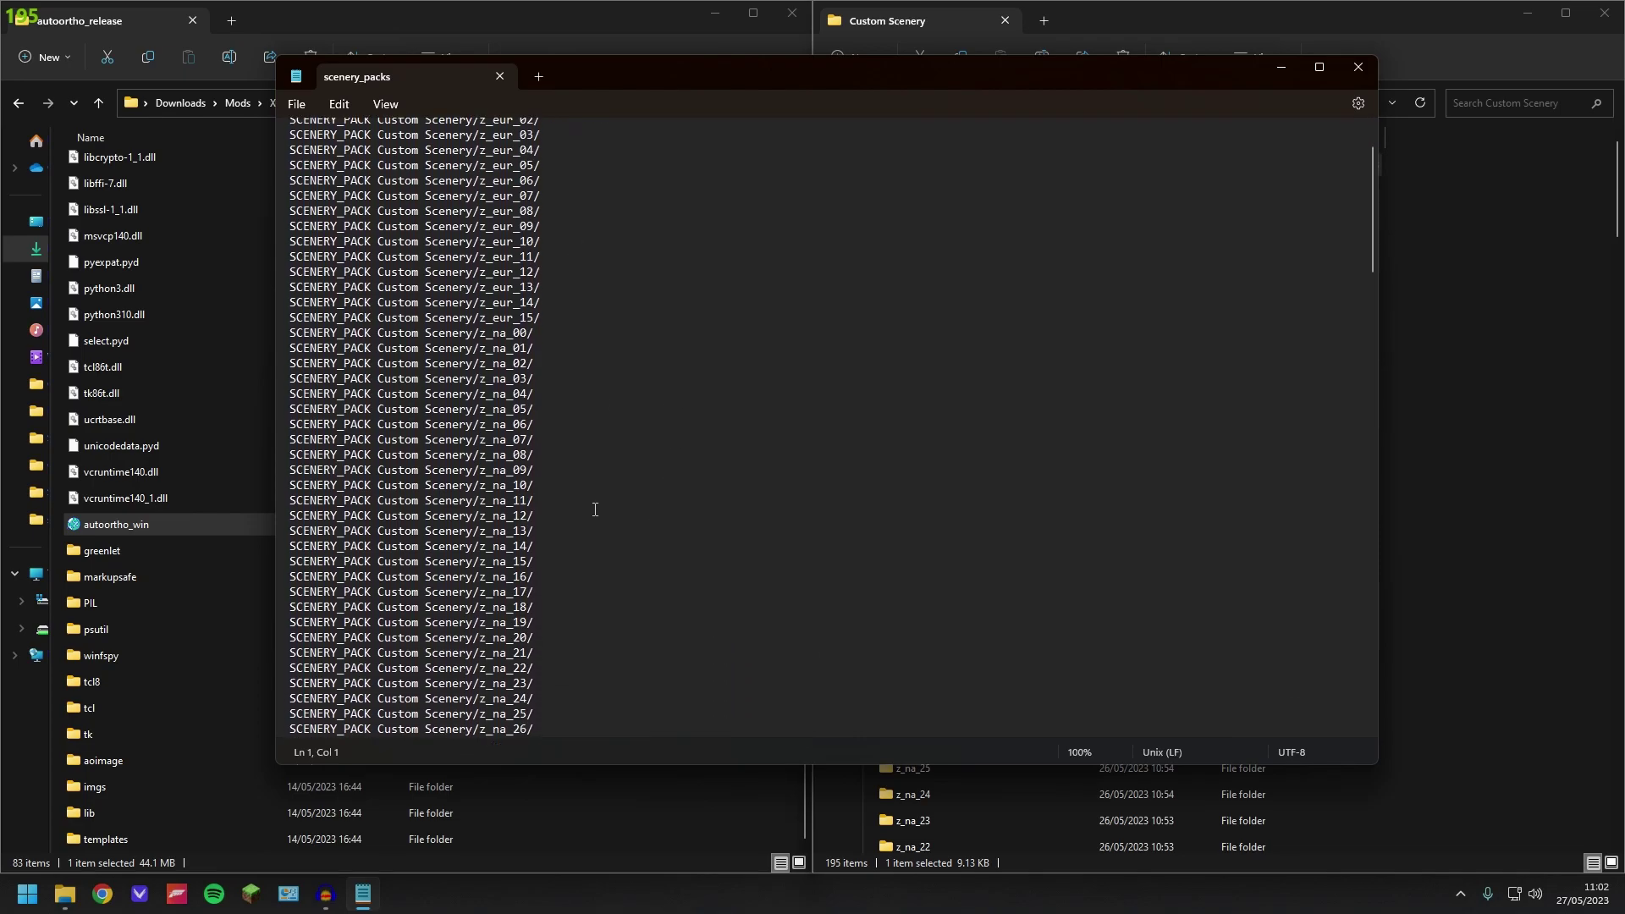
scroll(584, 457, up, 3)
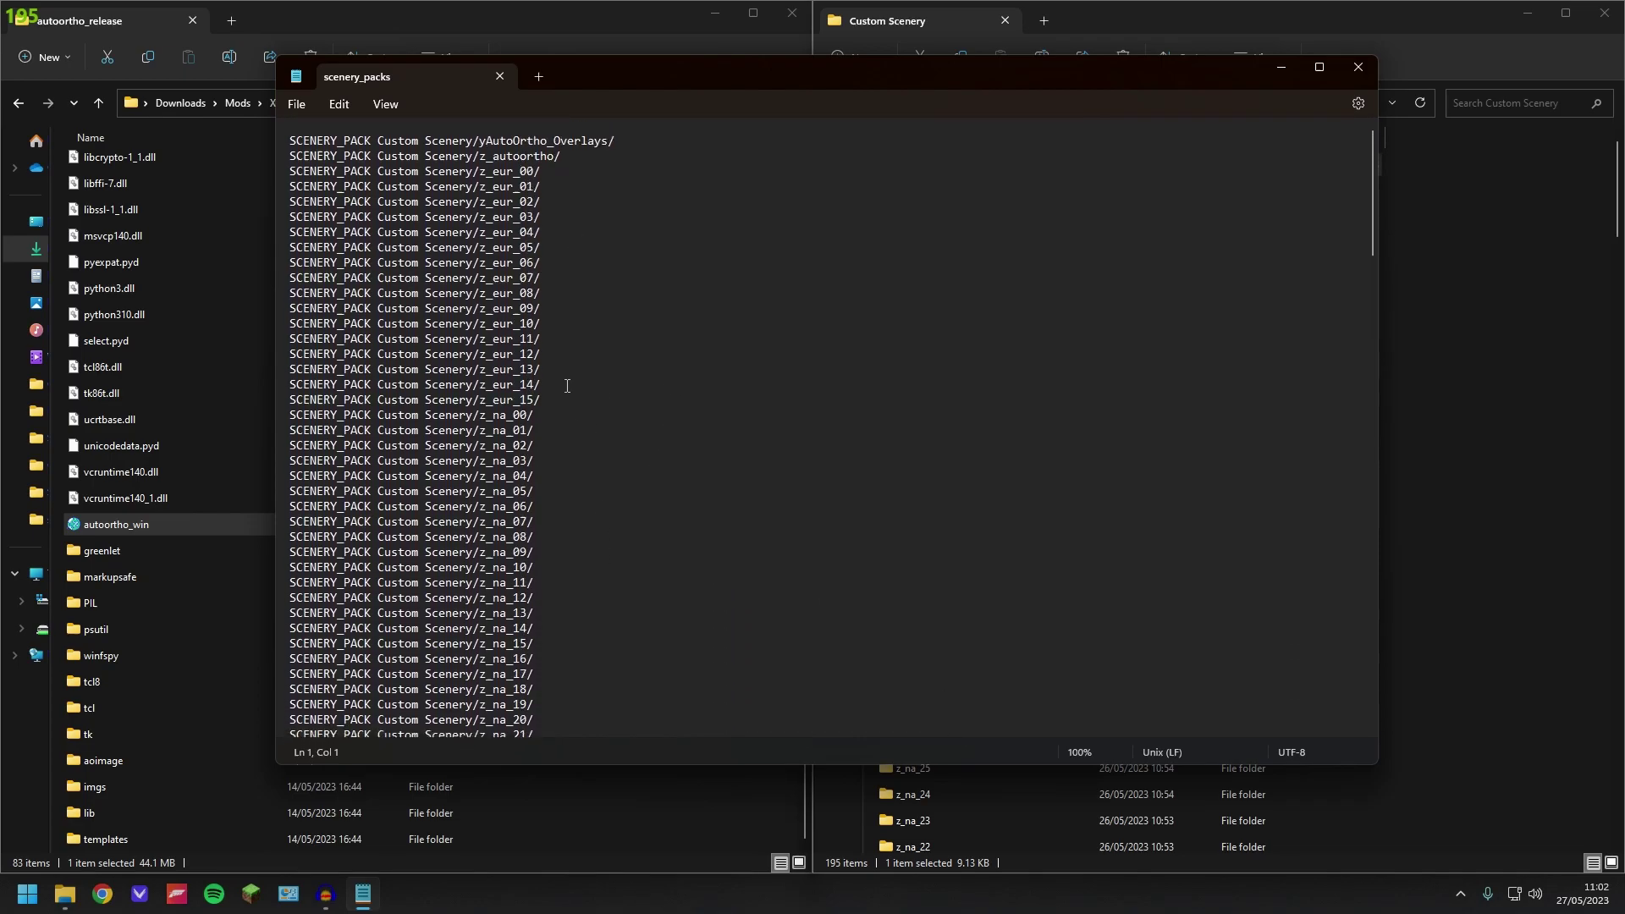
Step: Examine the z_eur and z_na regional entries listed below z_autoortho in scenery_packs
click(479, 280)
drag(491, 279, 507, 280)
mouse_move(493, 417)
mouse_down()
mouse_move(540, 400)
mouse_move(505, 413)
mouse_up()
click(499, 402)
click(495, 416)
drag(492, 431, 513, 386)
scroll(581, 297, up, 2)
scroll(572, 237, down, 2)
Step: Move the SCENERY_PACK Custom Scenery/yAutoOrtho_Overlays/ line from the start of the list to directly below the Ortho heading
drag(614, 142, 289, 142)
key(ctrl+c)
scroll(406, 258, up, 2)
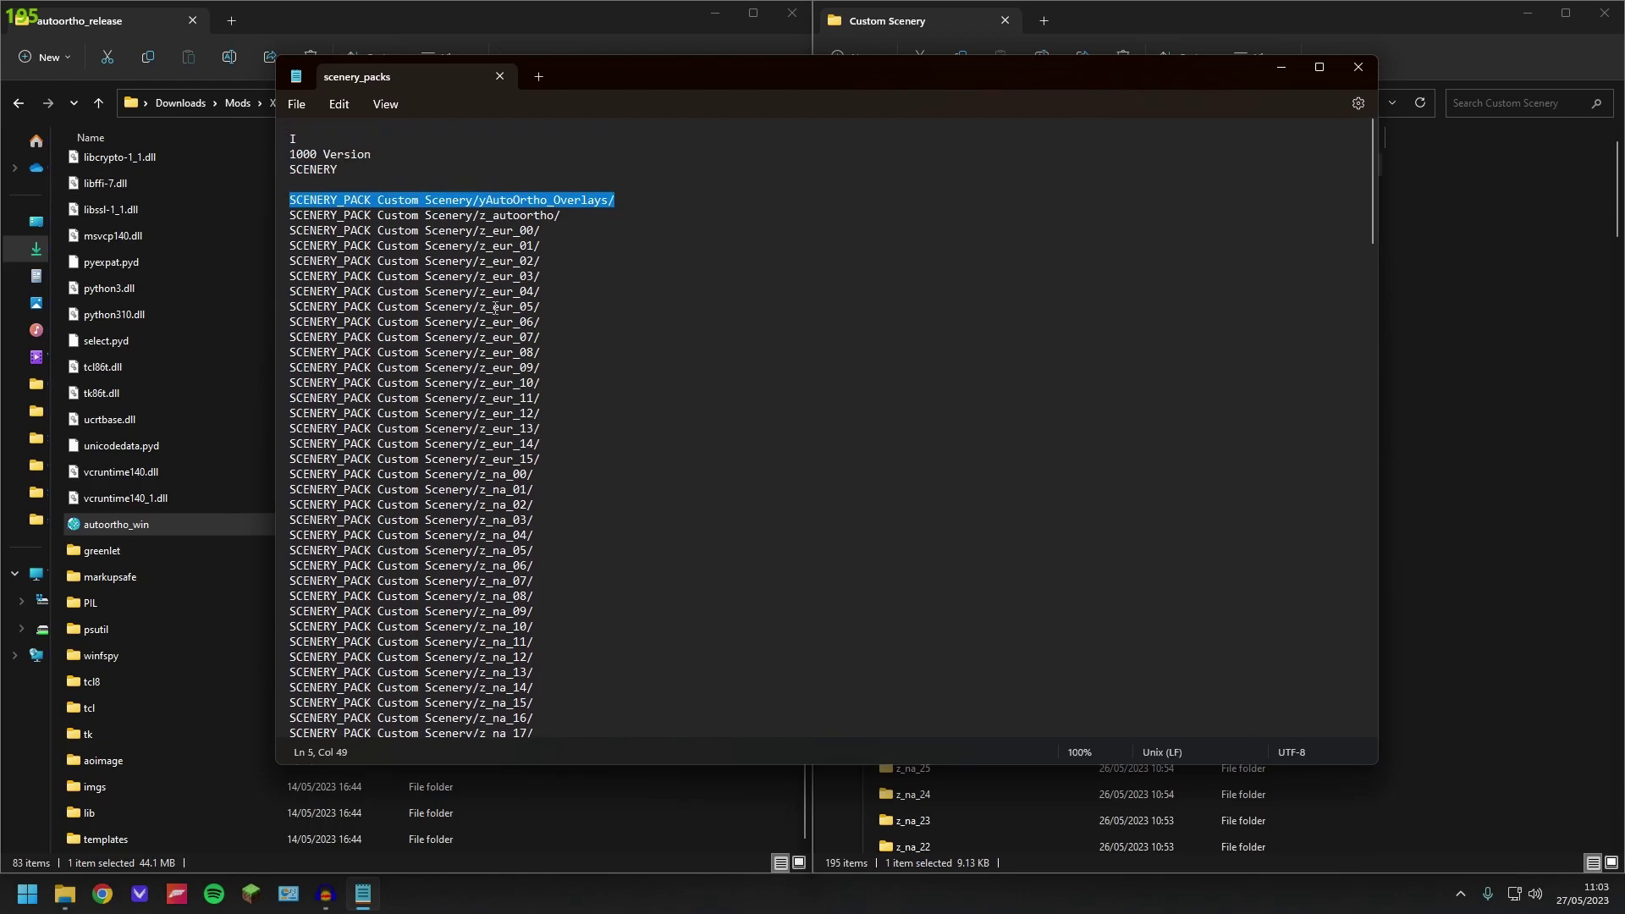
key(BackSpace)
key(BackSpace)
scroll(606, 377, down, 20)
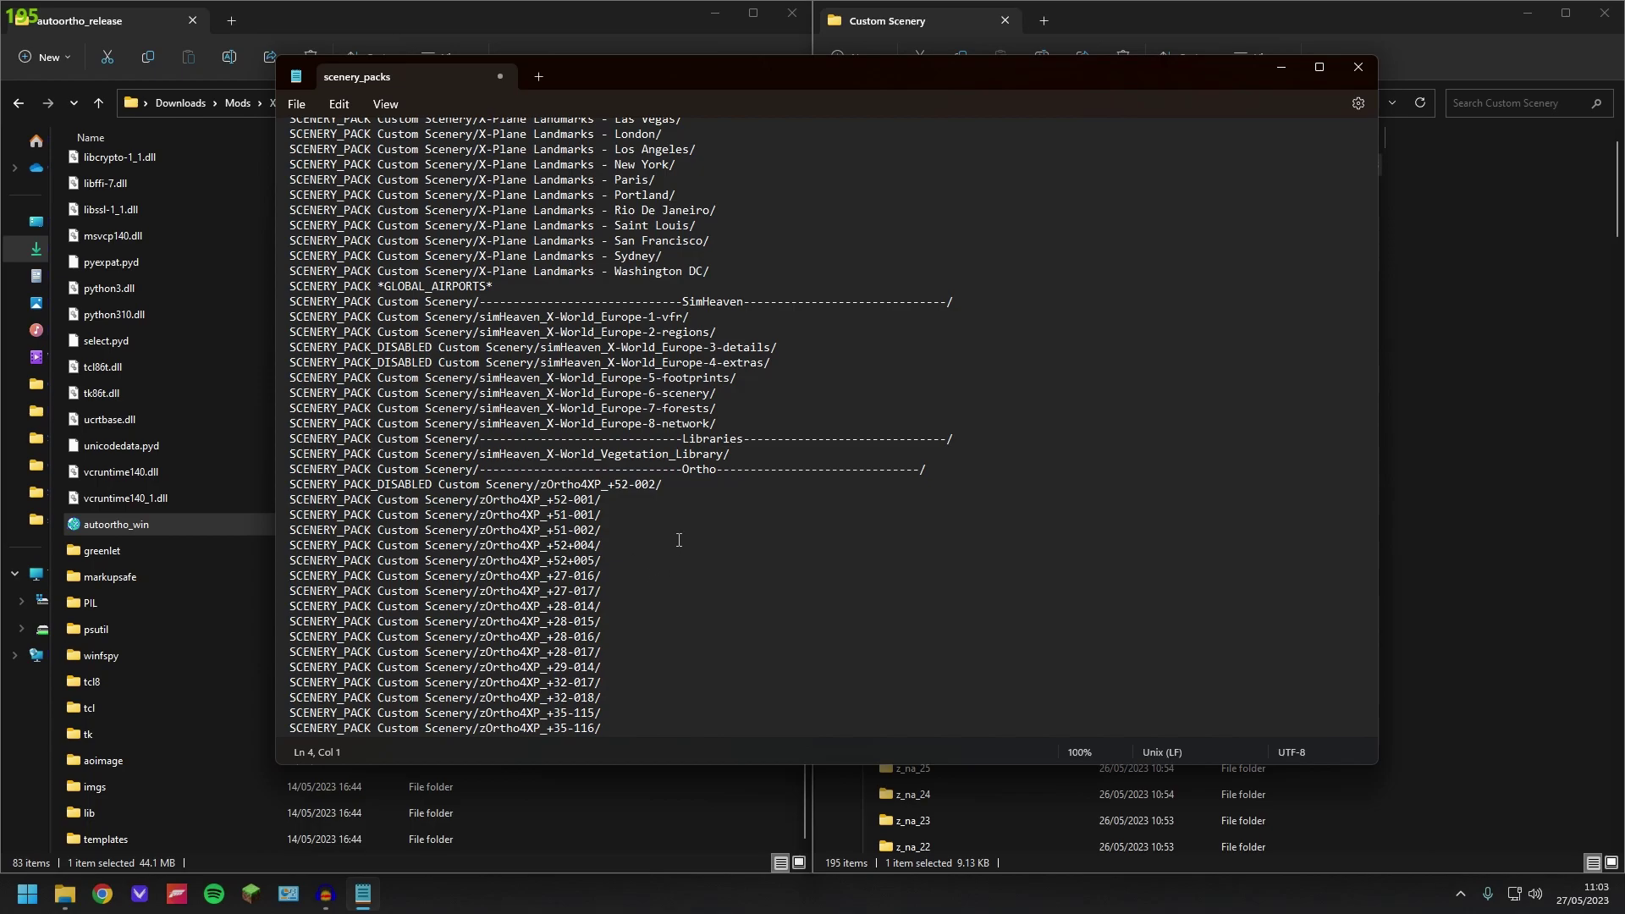
click(676, 482)
click(293, 483)
key(Return)
key(Up)
key(ctrl+v)
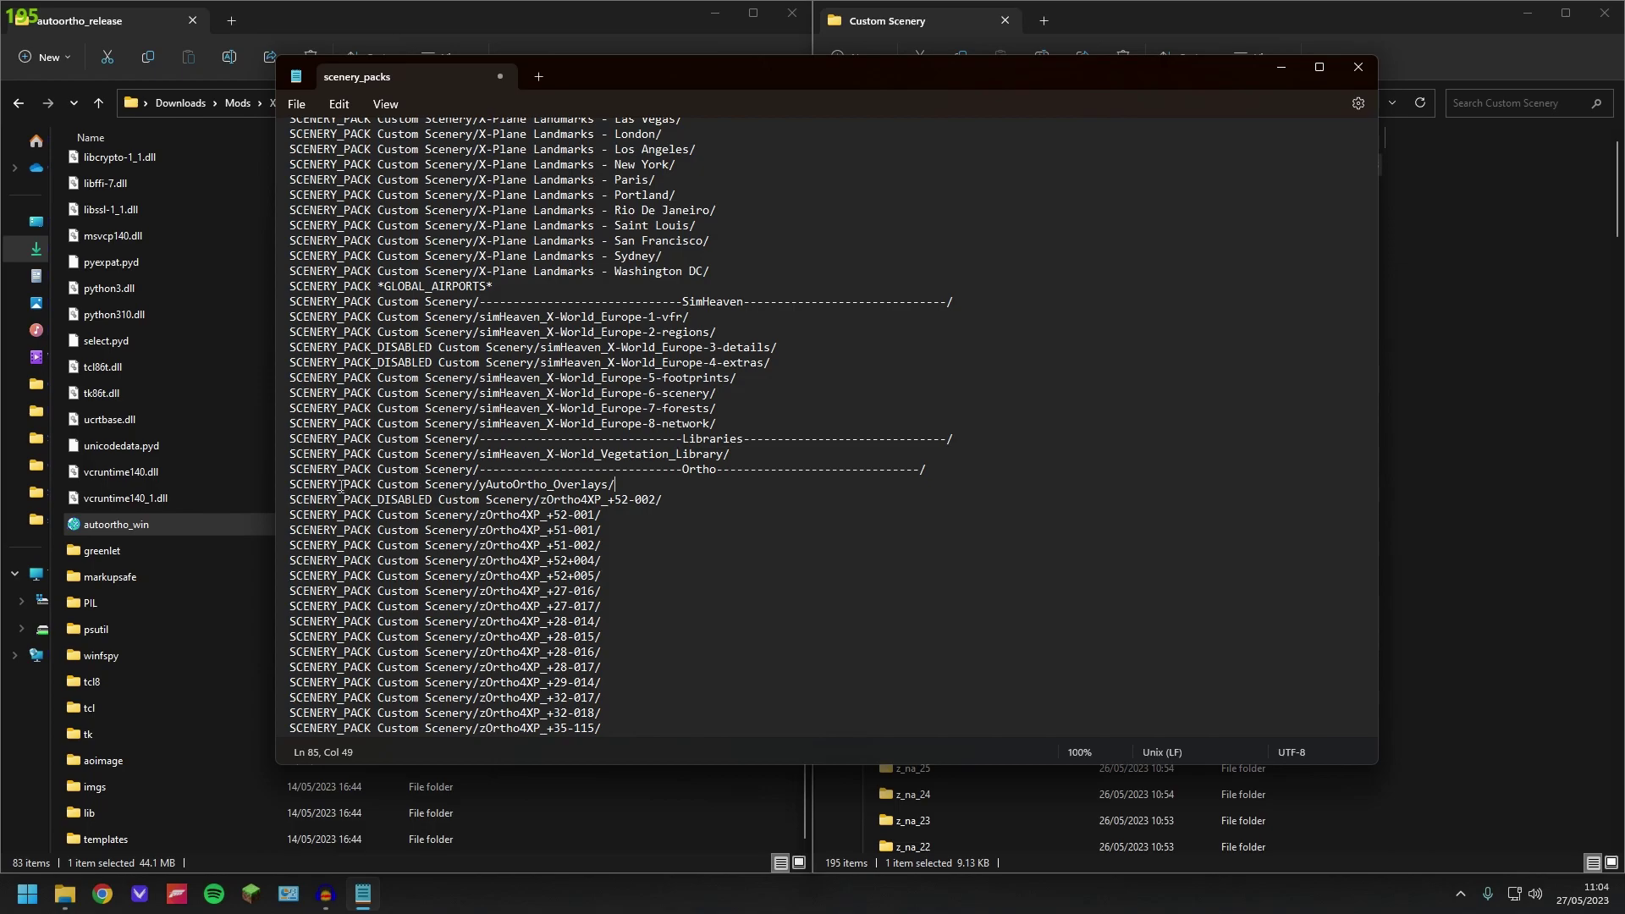
Step: Disable the yAutoOrtho_Overlays entry under the Ortho heading by changing its prefix to SCENERY_PACK_DISABLED
drag(613, 484, 286, 483)
drag(718, 423, 286, 316)
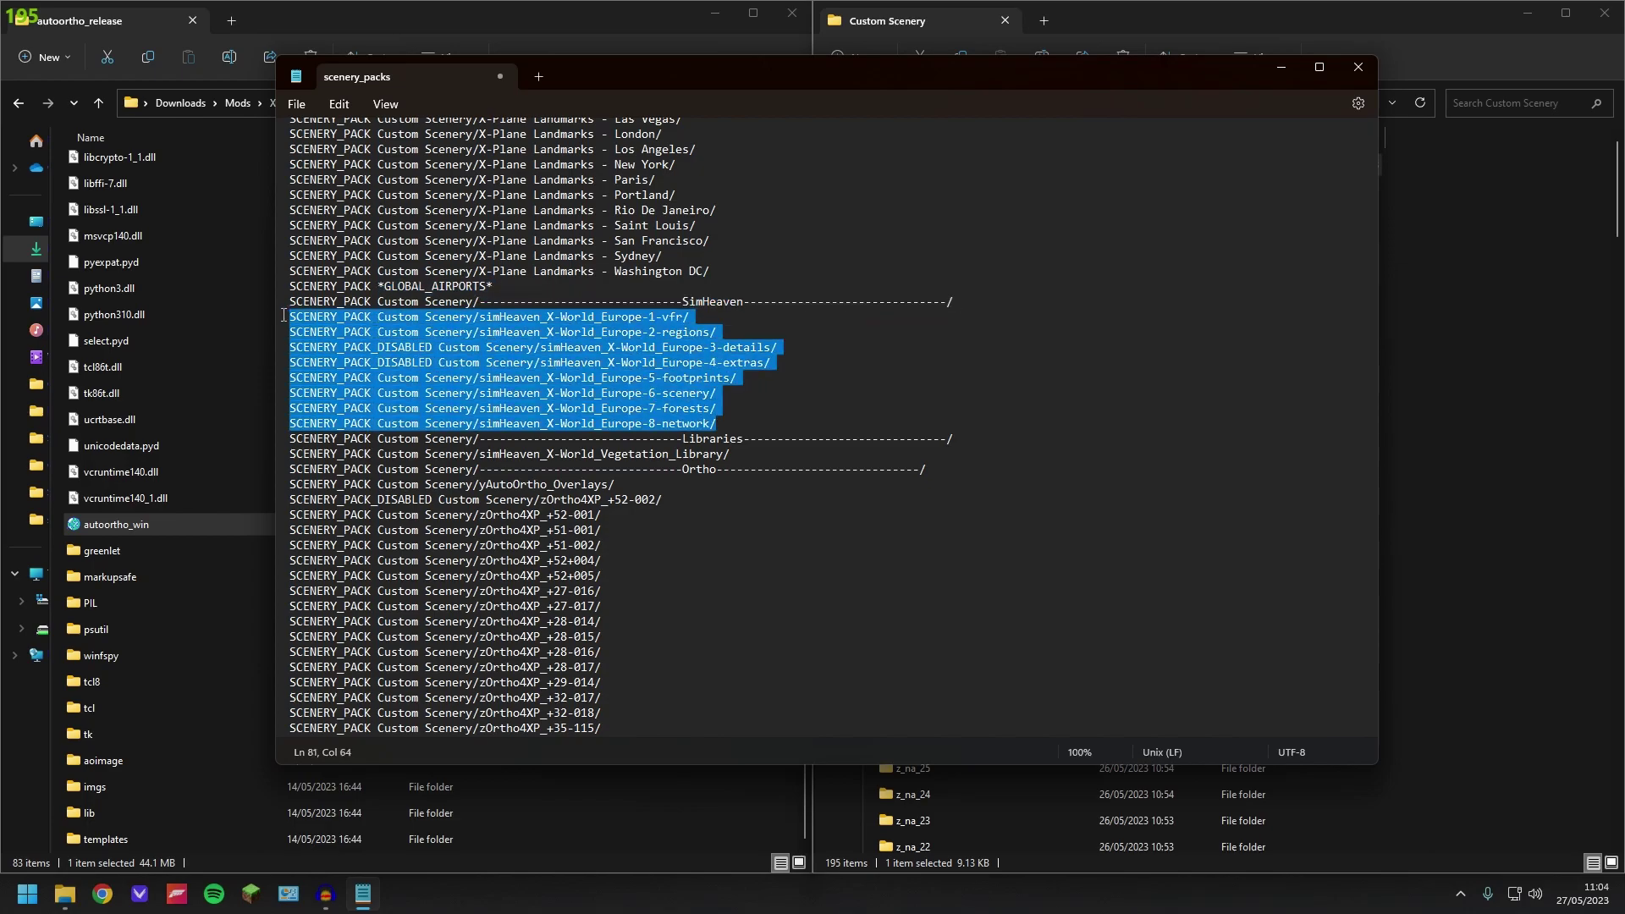
click(739, 418)
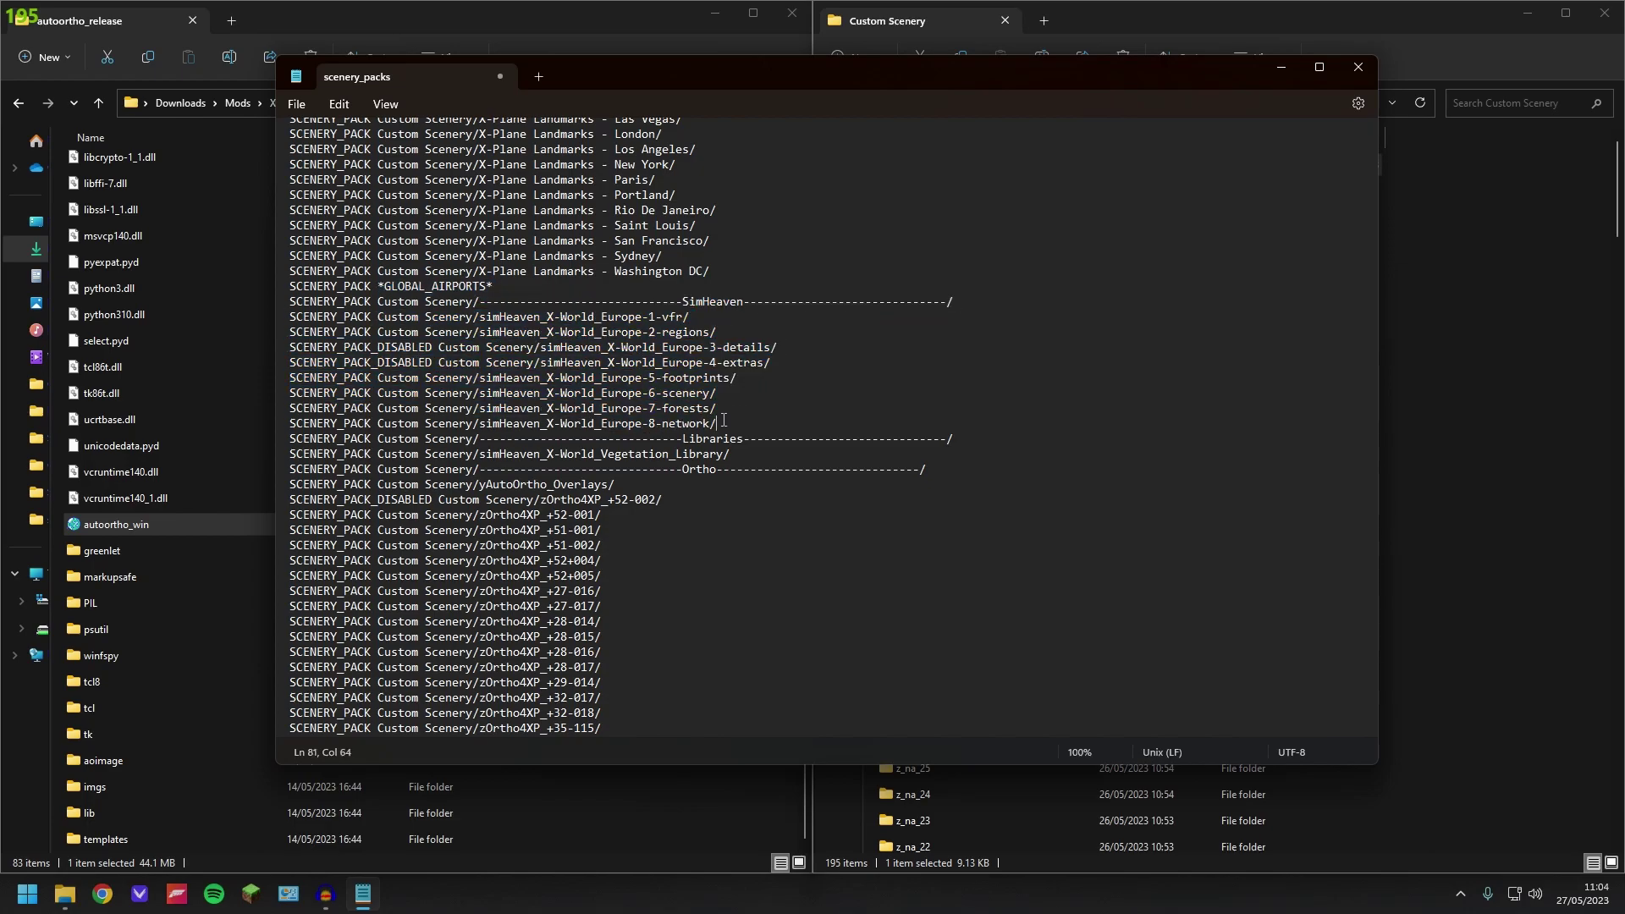
click(618, 485)
drag(618, 485, 290, 487)
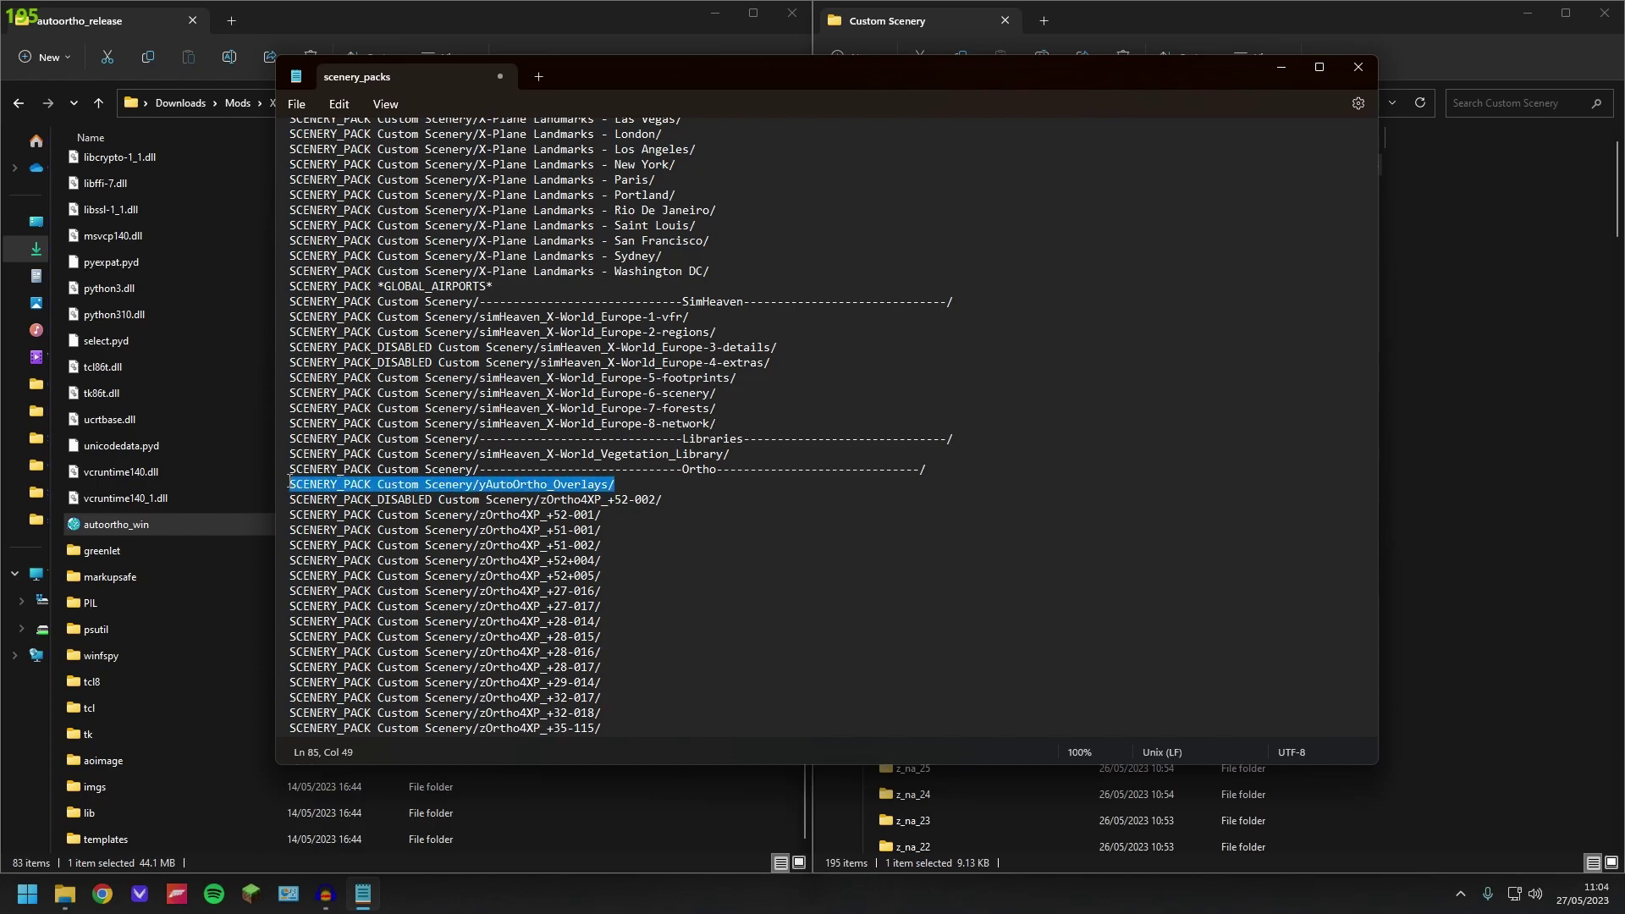
click(617, 485)
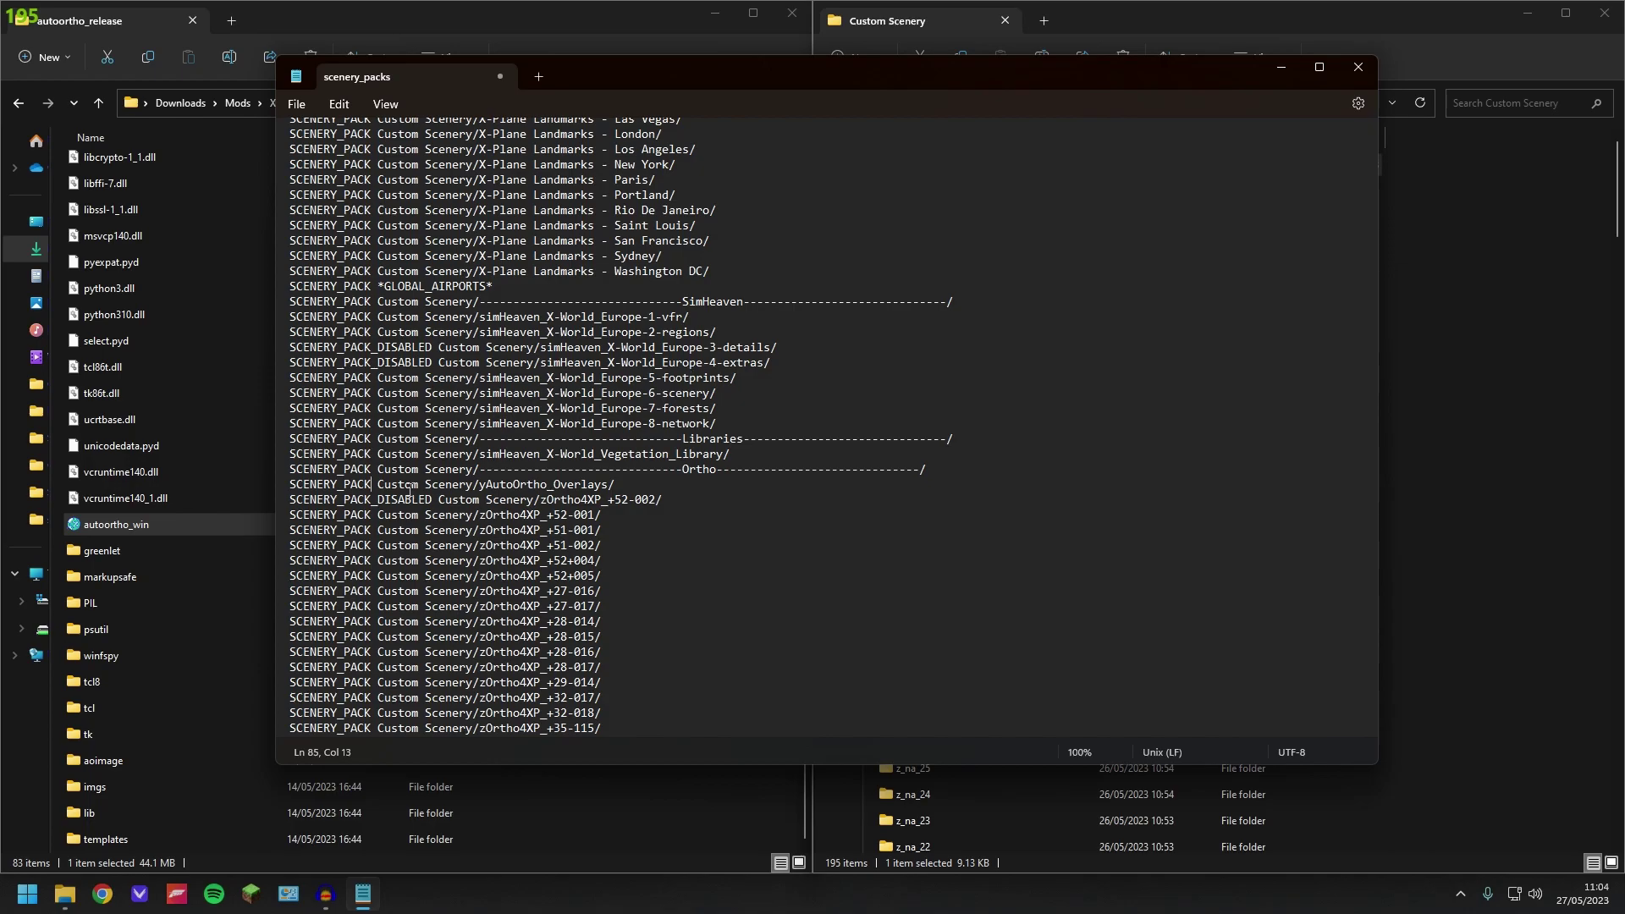
text(_)
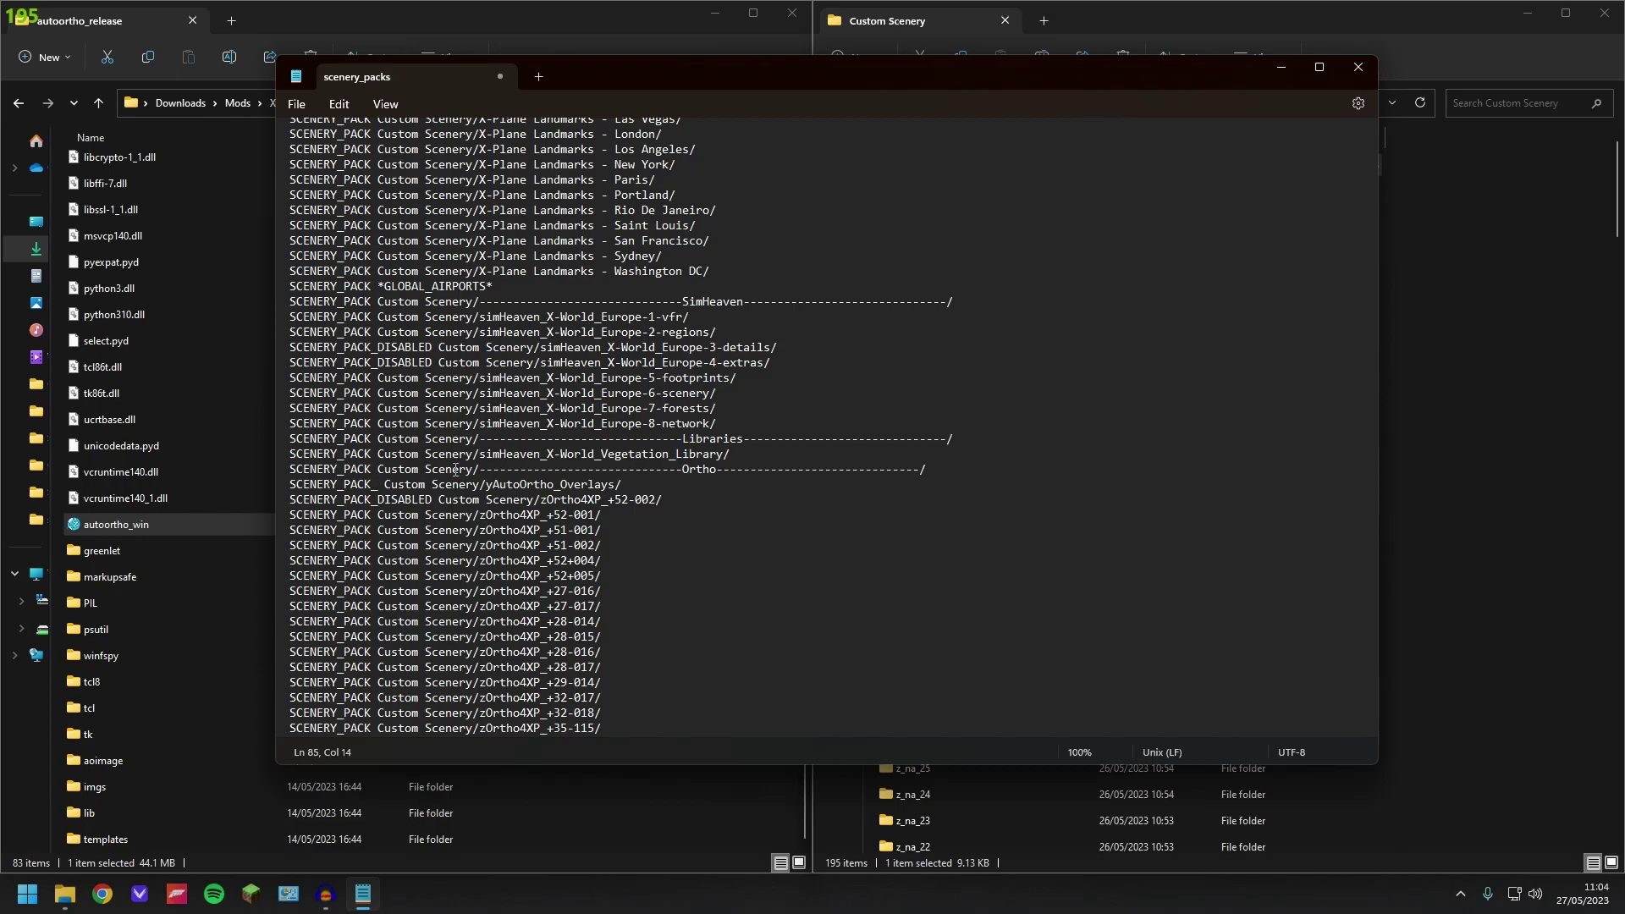
text(DISABLED)
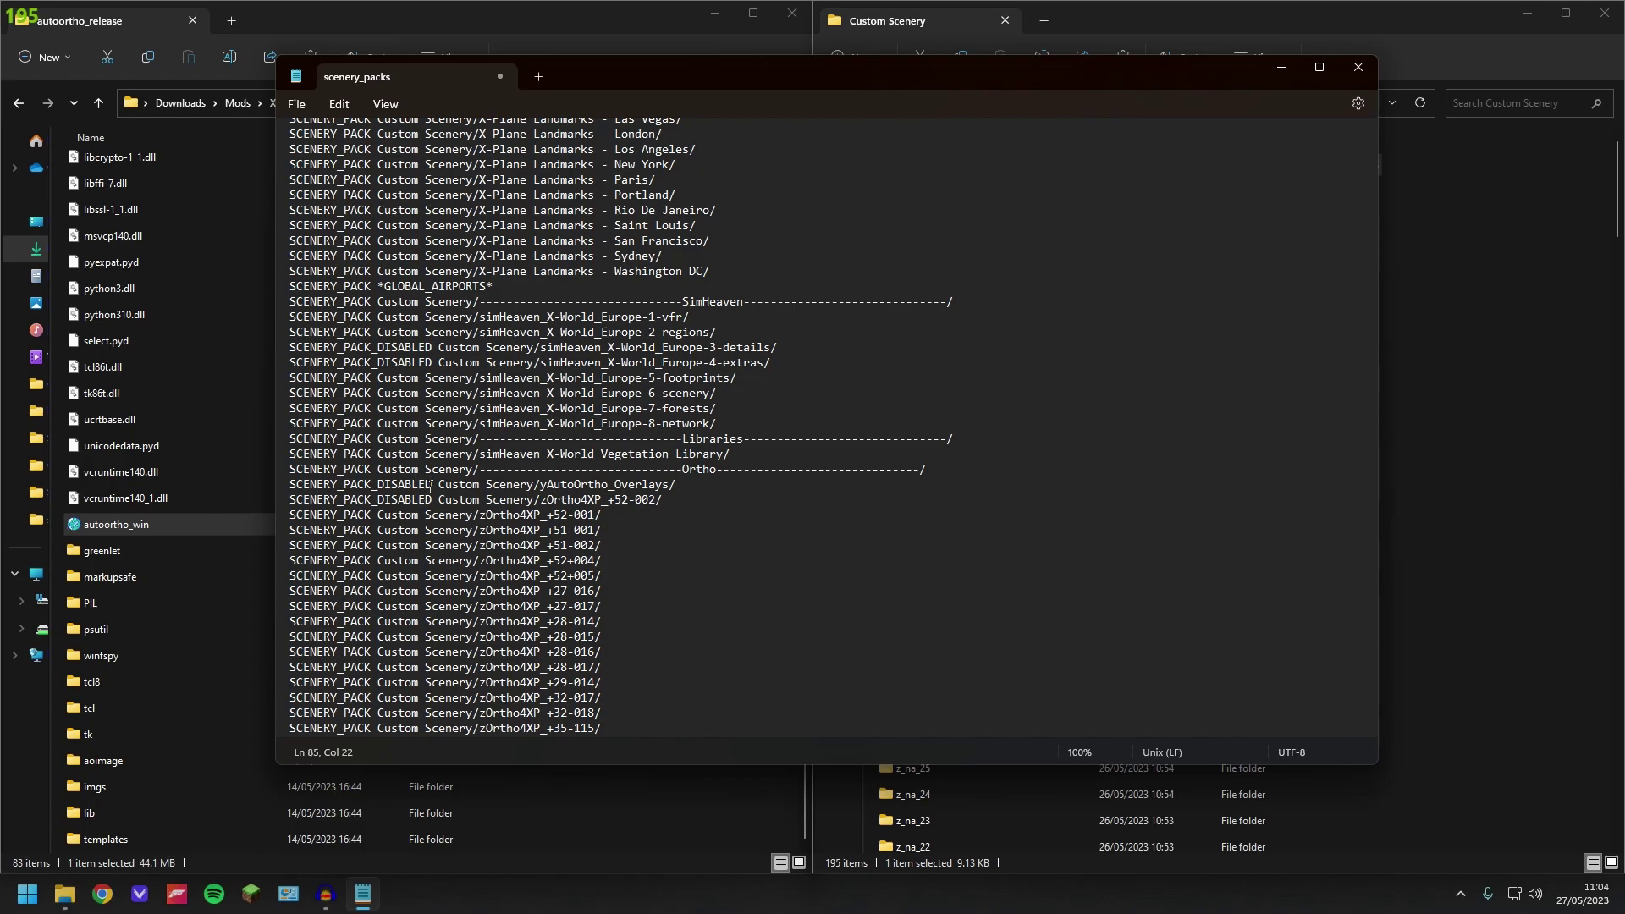
drag(431, 486, 283, 485)
click(680, 484)
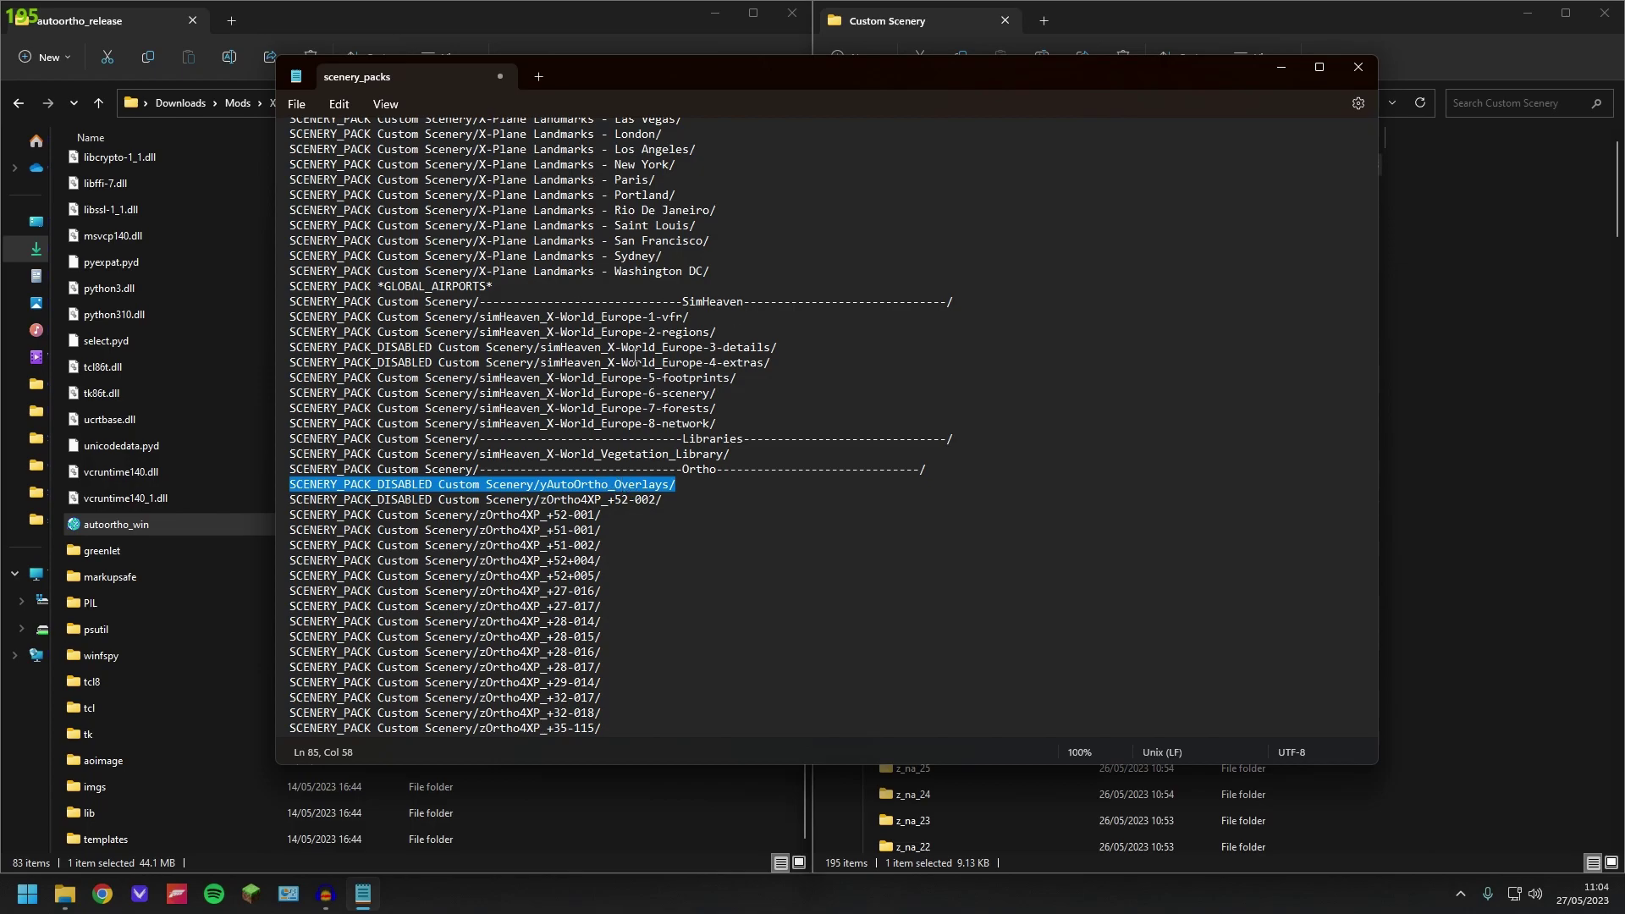
click(688, 484)
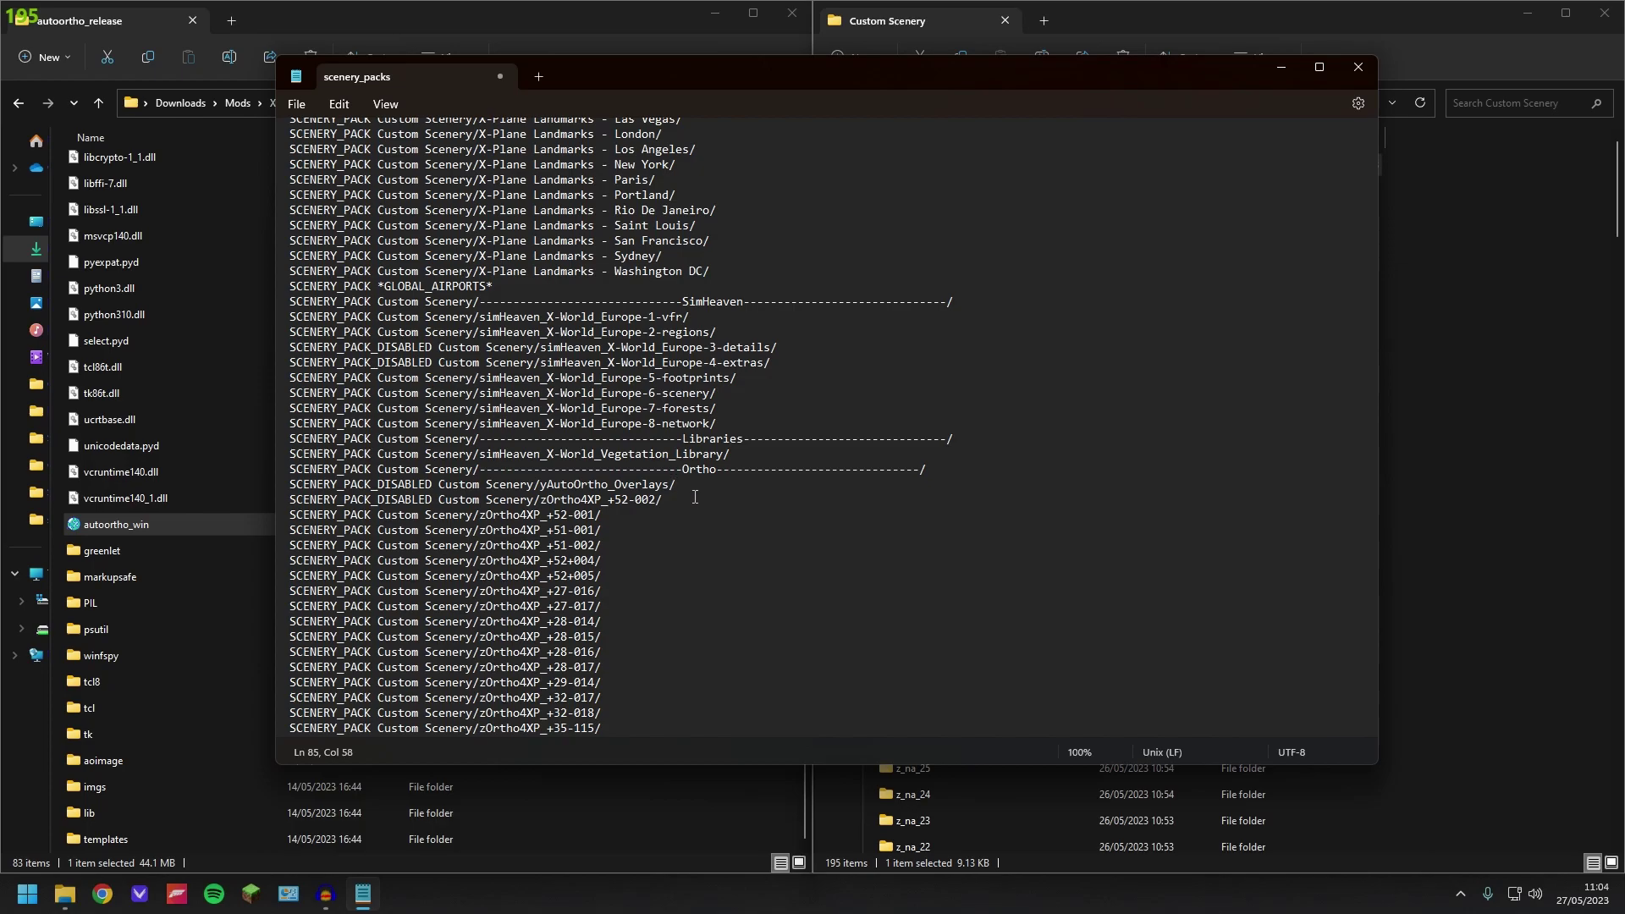
Step: Move the z_eur_00 to z_na_29 entries directly below yAutoOrtho_Overlays and remove the blank line they leave after z_autoortho
scroll(695, 497, up, 15)
drag(533, 637, 256, 227)
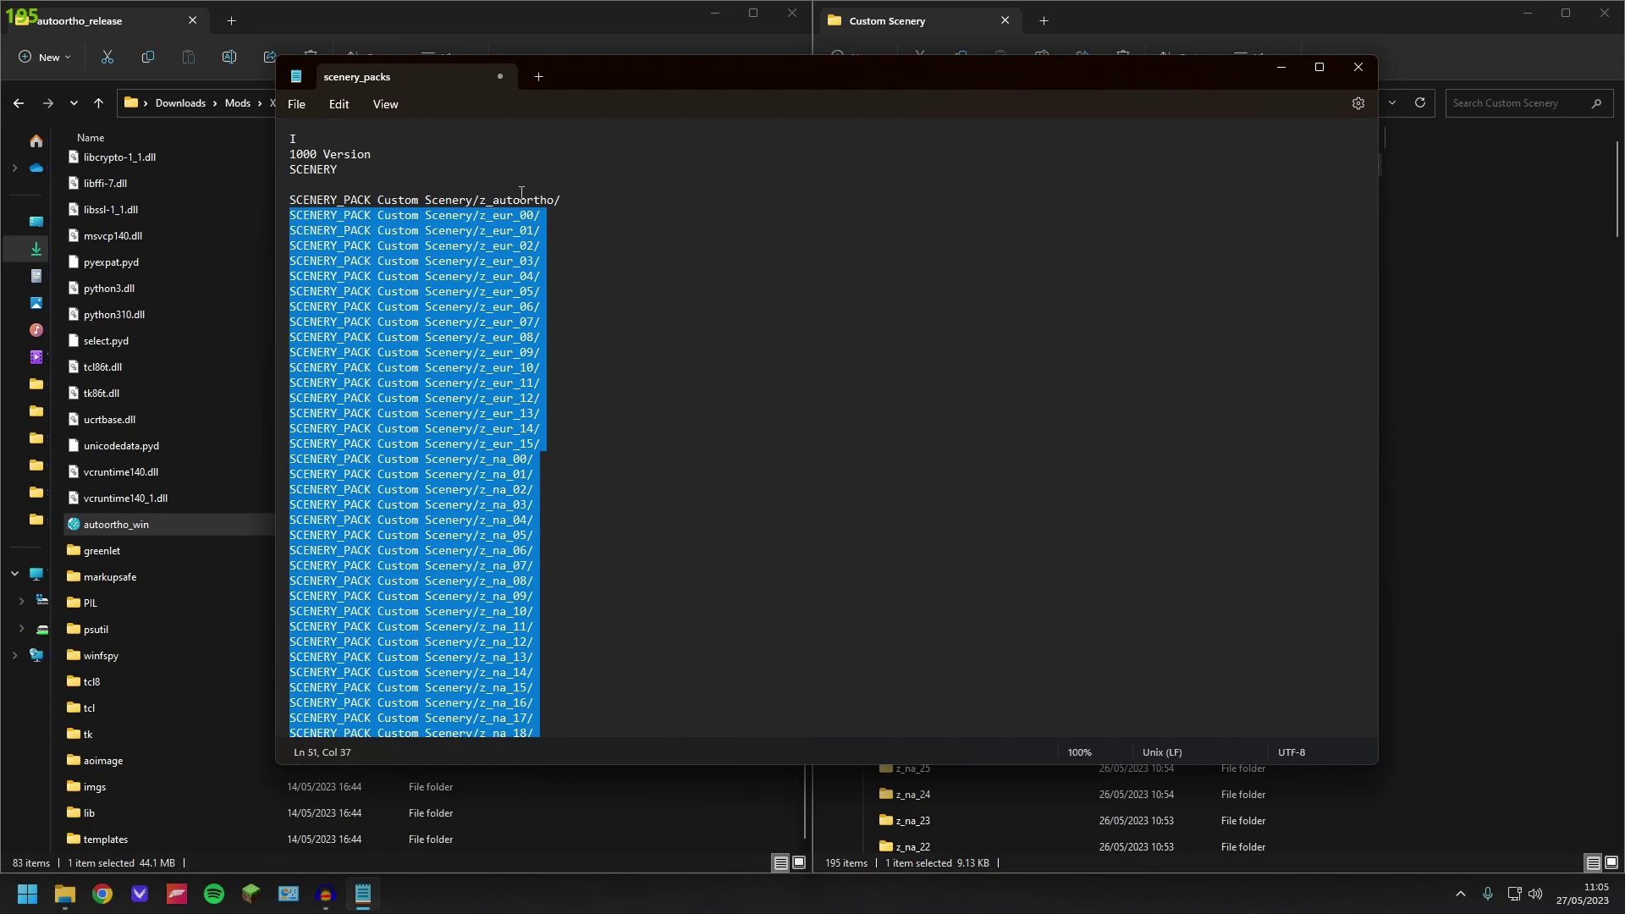
key(Delete)
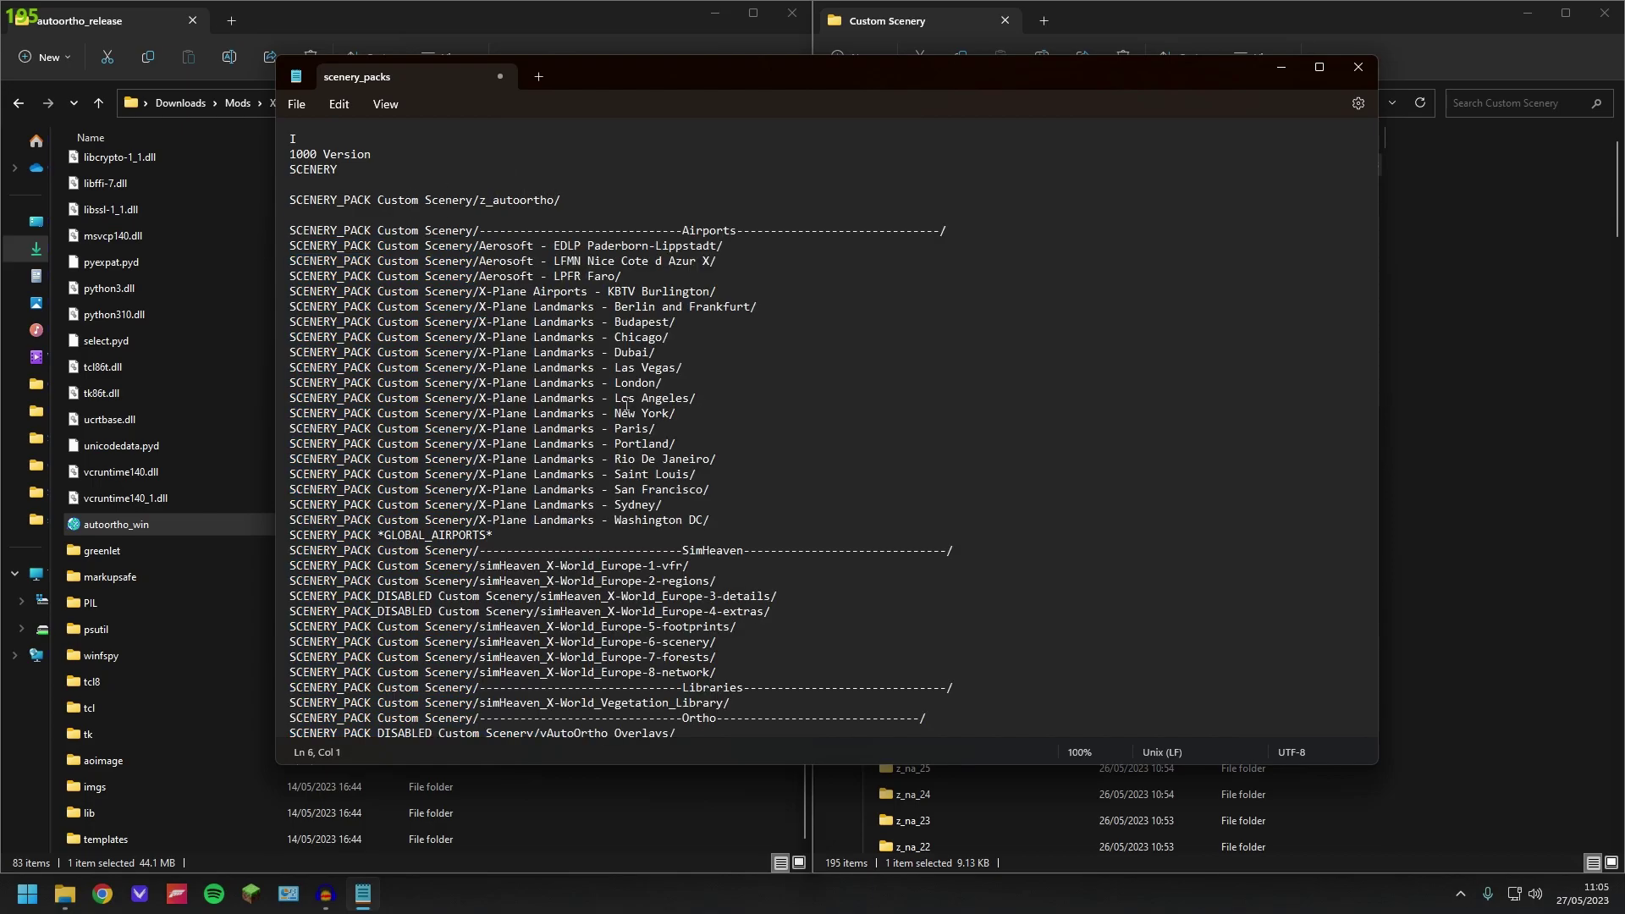
key(BackSpace)
scroll(625, 408, down, 9)
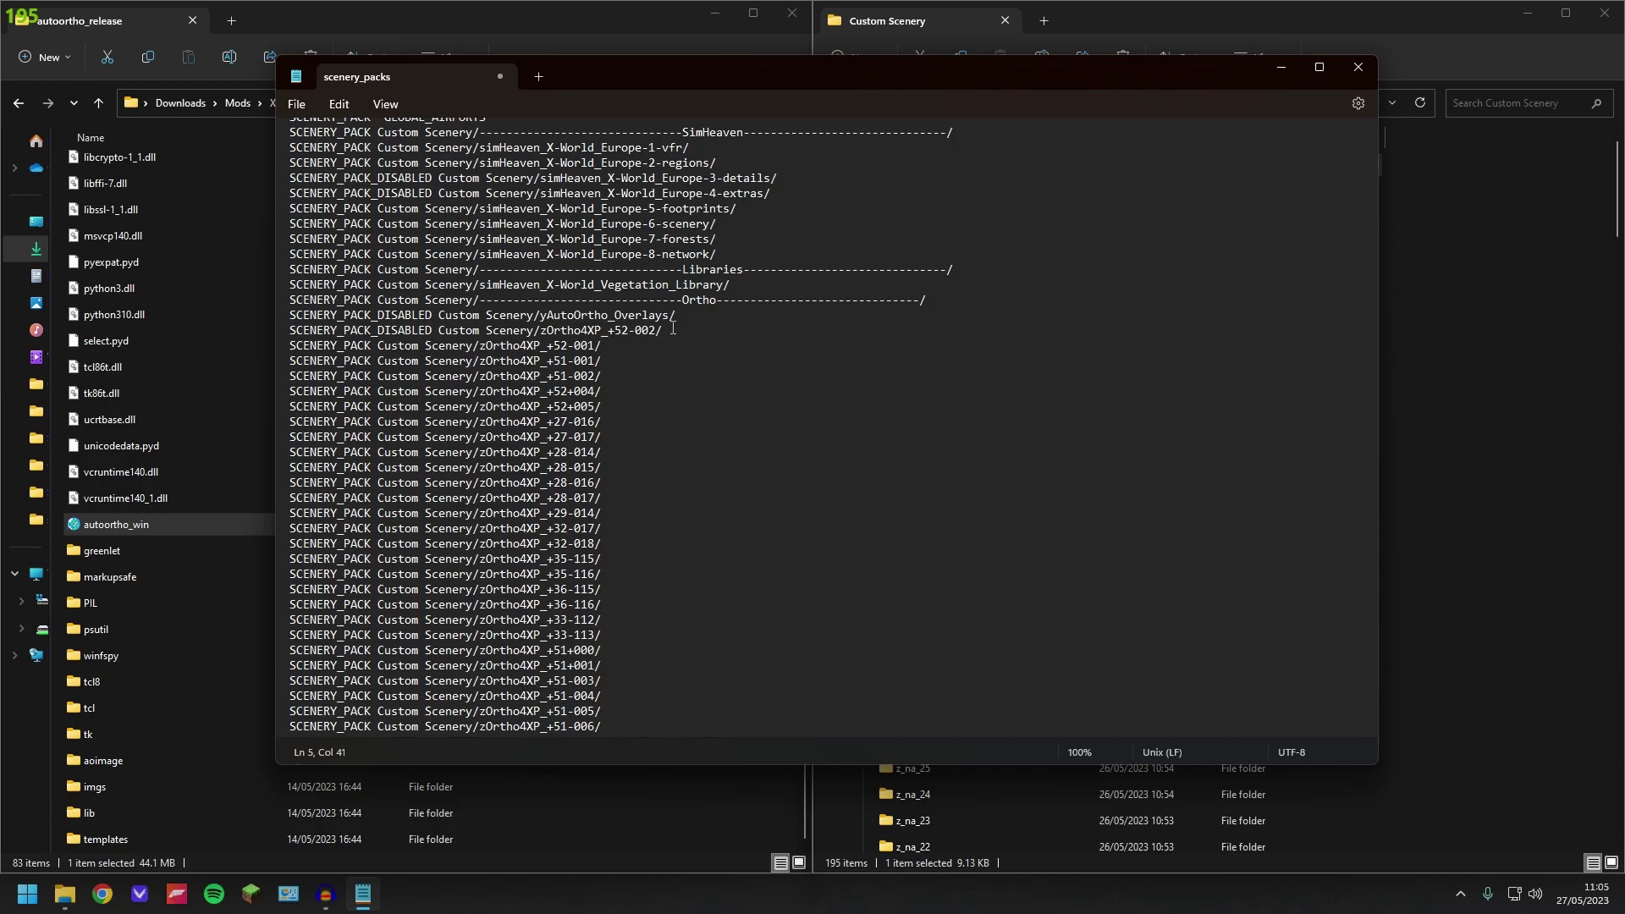
click(679, 316)
key(Return)
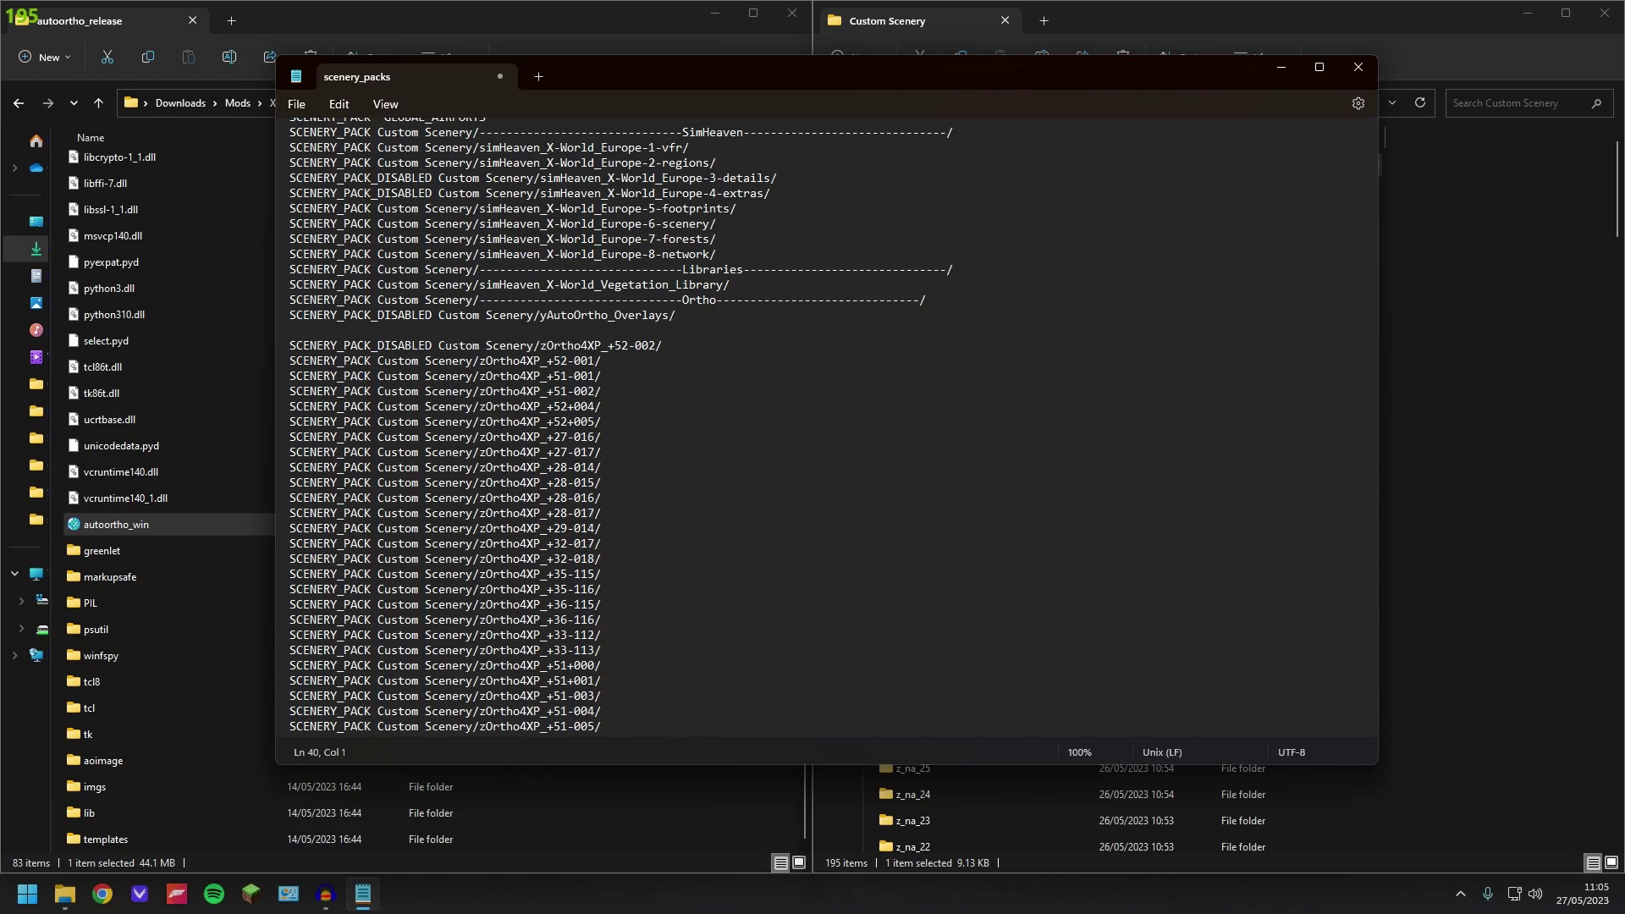
key(ctrl+v)
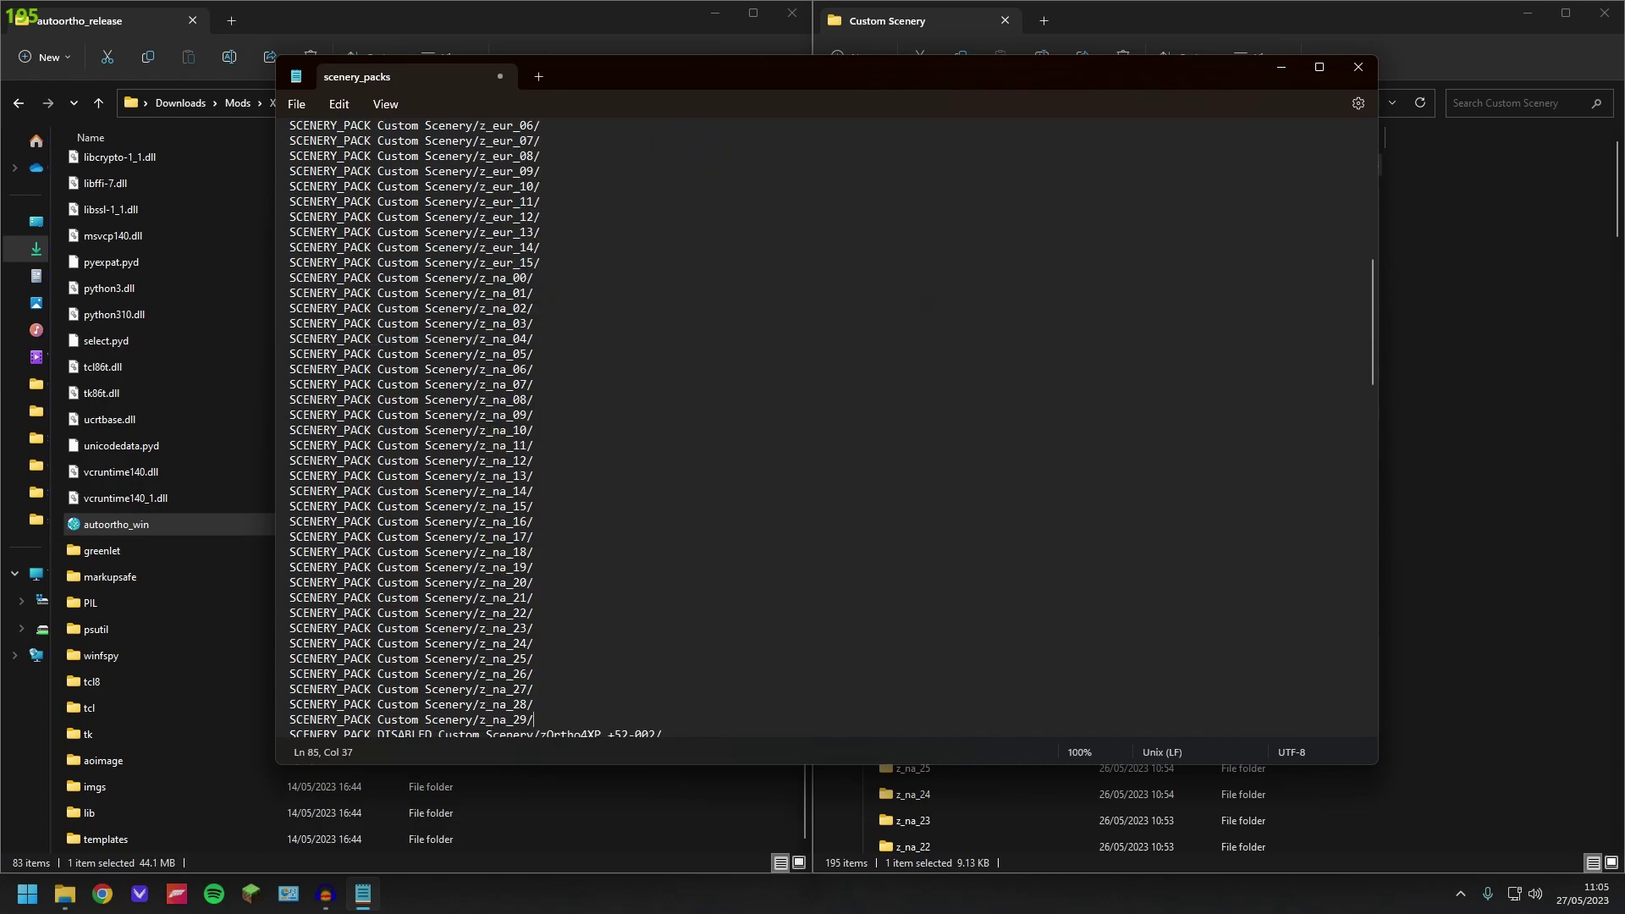
Step: Review the order of the overlay, z_eur, z_na and zOrtho4XP entries and the z_autoortho entry heading the list
scroll(664, 483, up, 5)
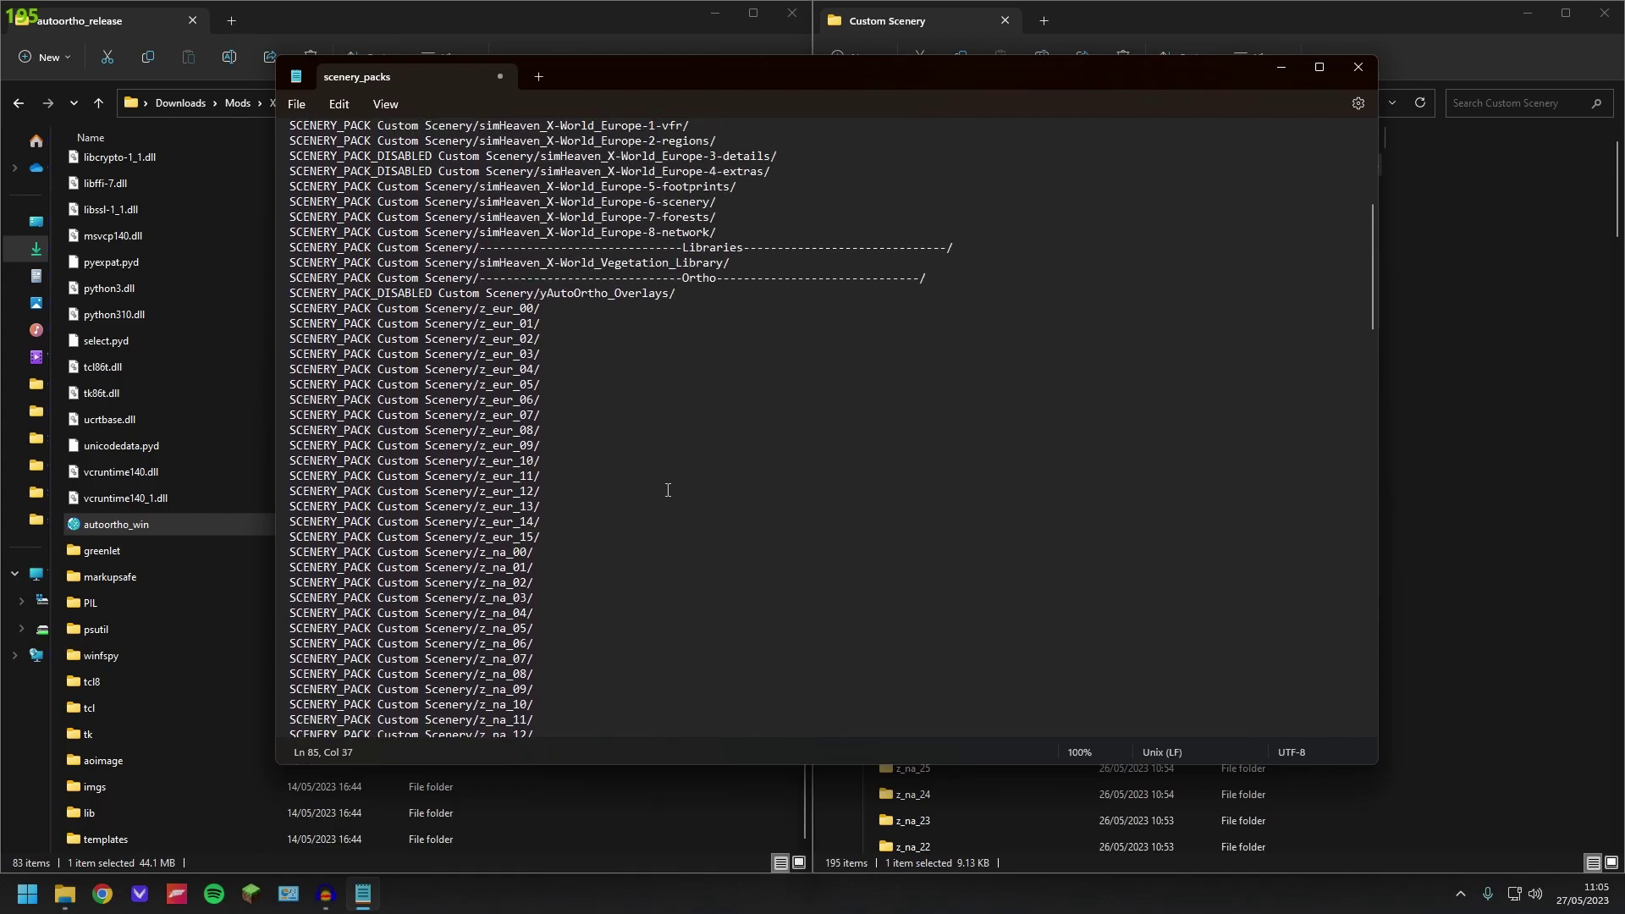
scroll(631, 519, down, 5)
scroll(631, 523, down, 15)
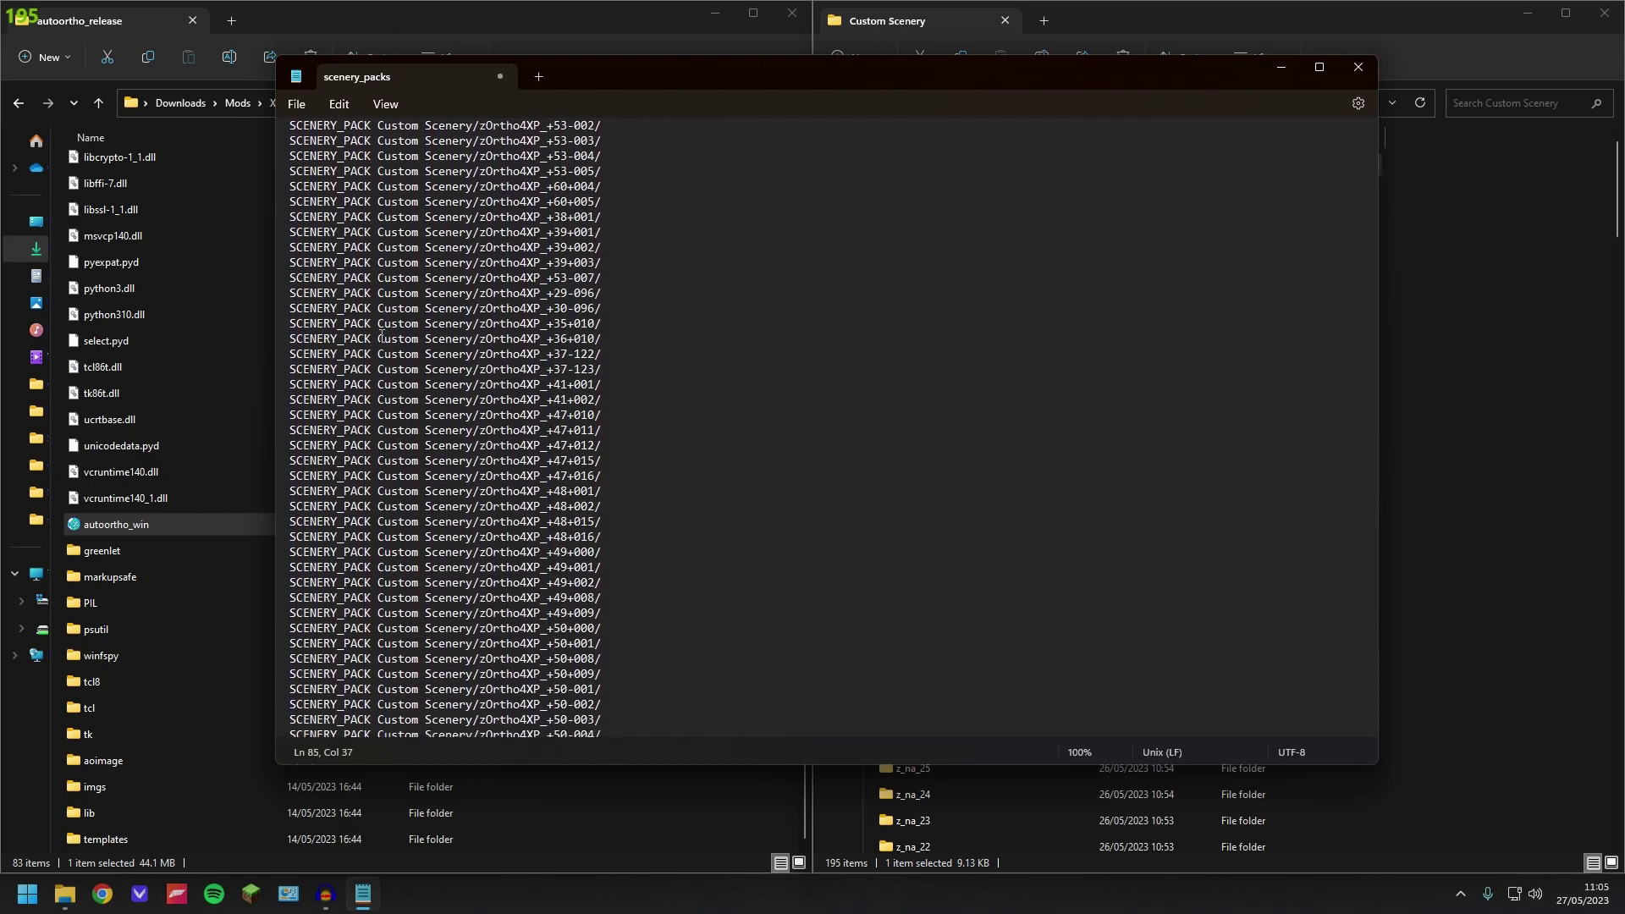
scroll(539, 581, up, 11)
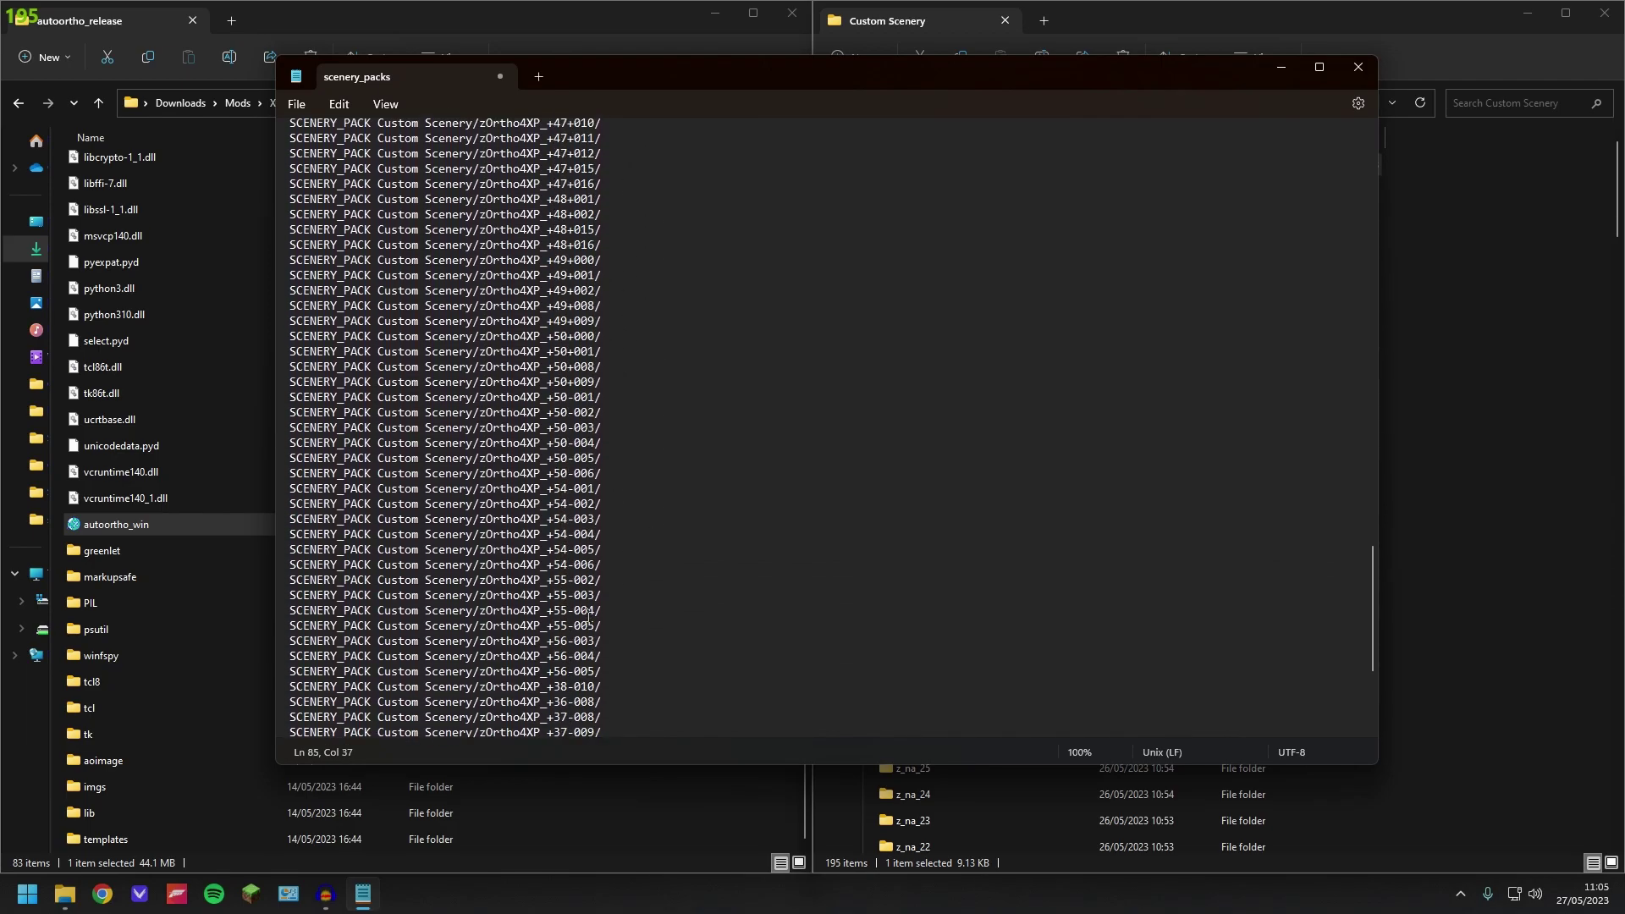
scroll(716, 569, up, 11)
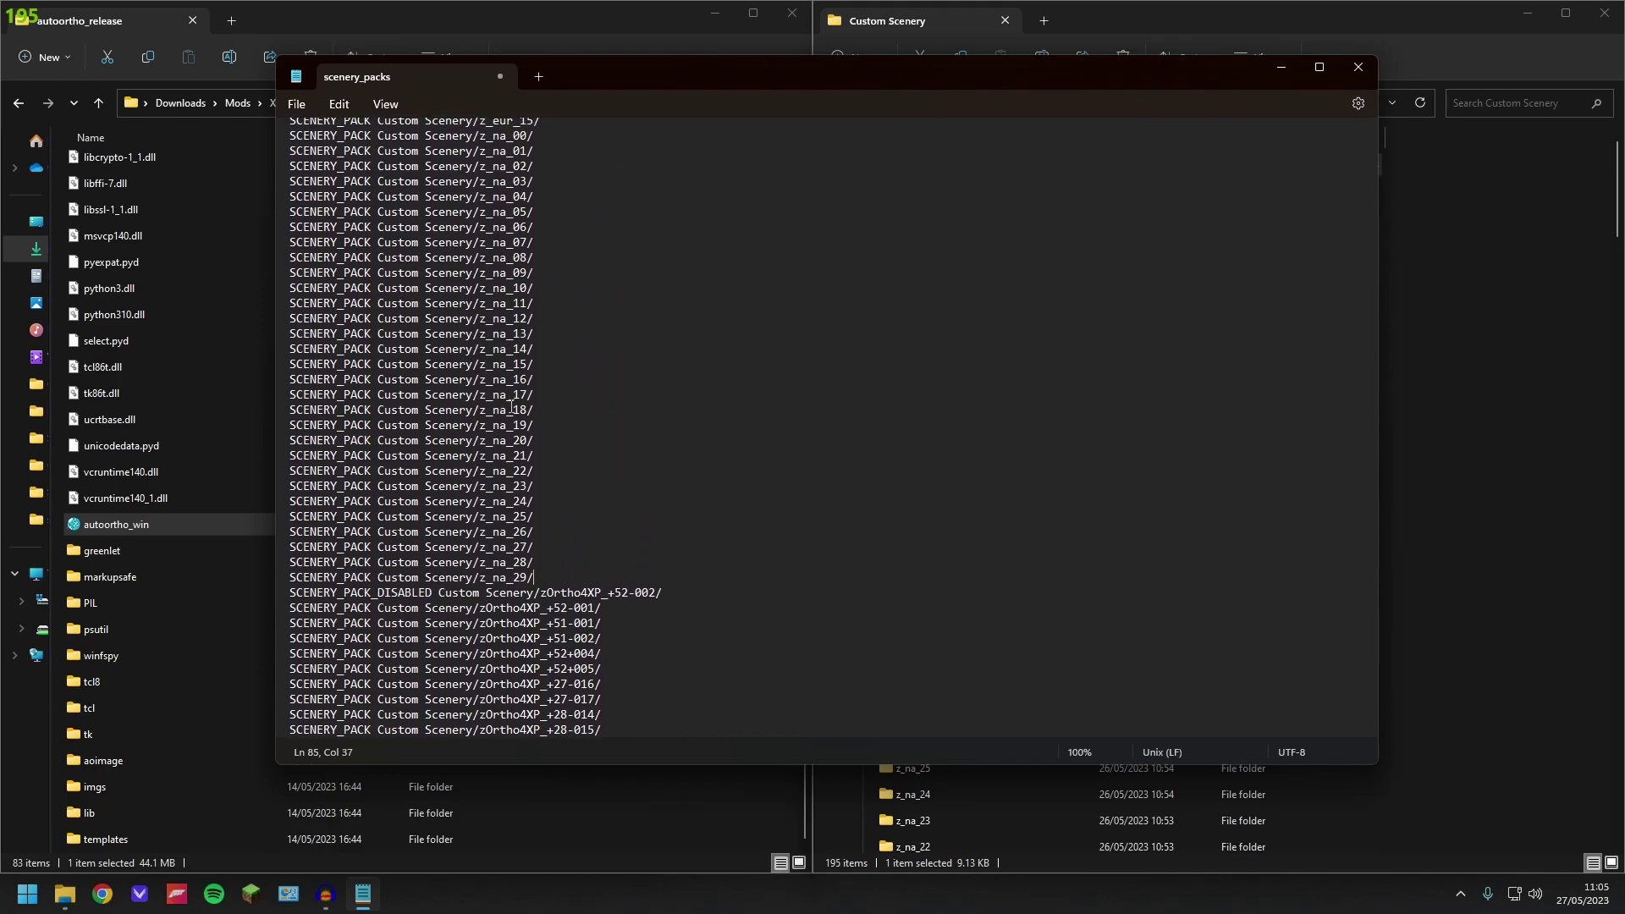
scroll(510, 407, up, 15)
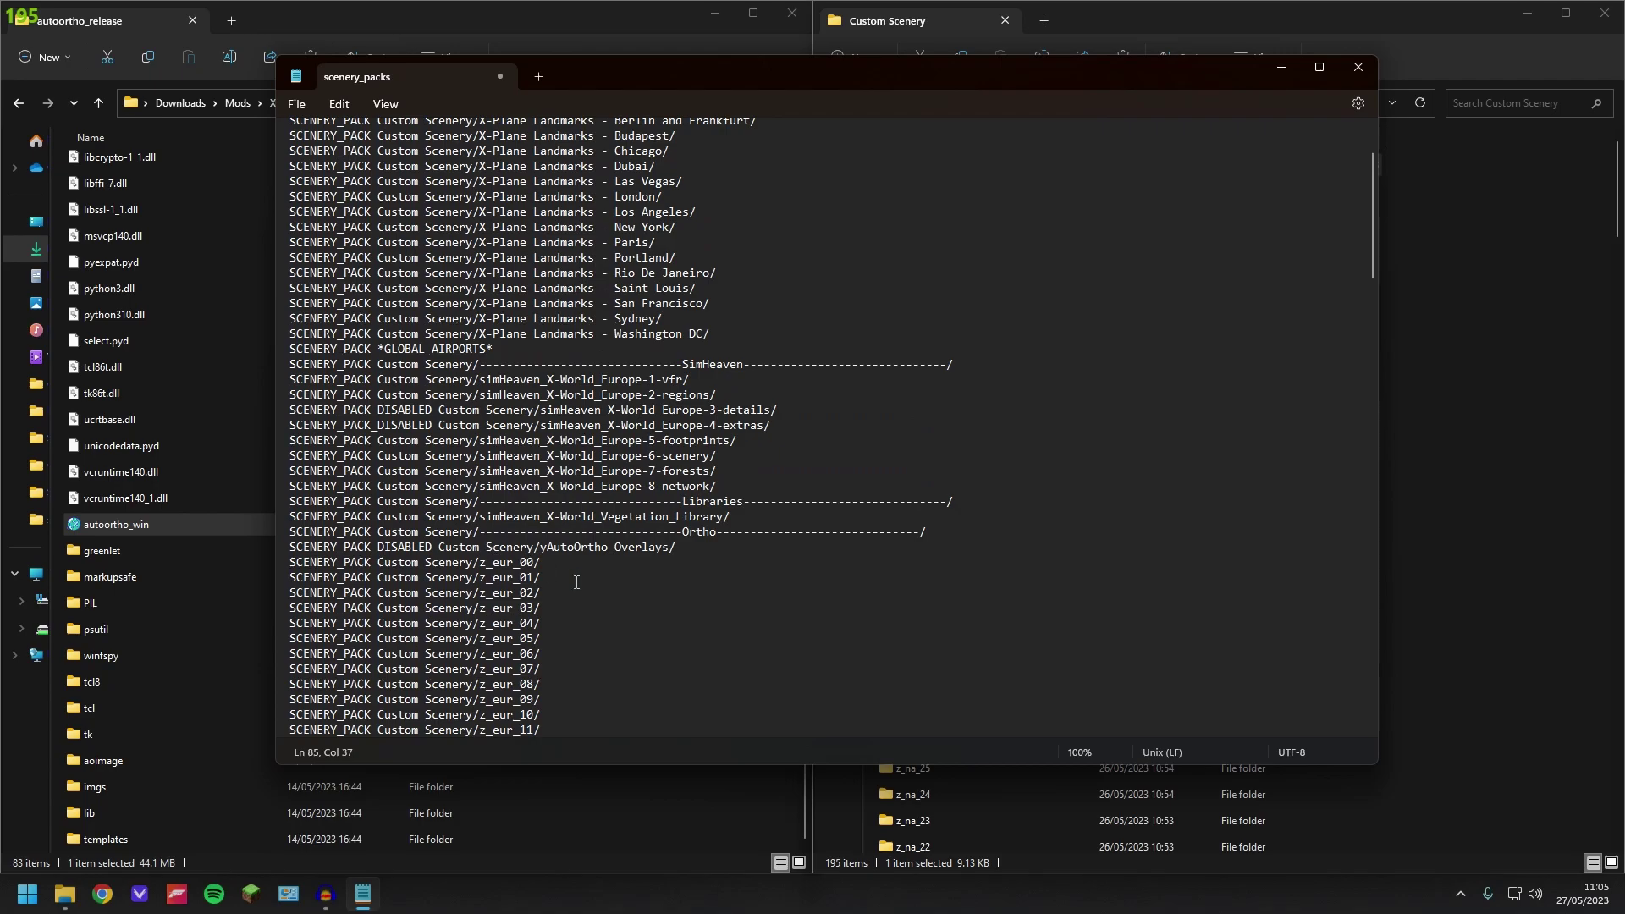
scroll(593, 563, down, 2)
scroll(505, 555, down, 4)
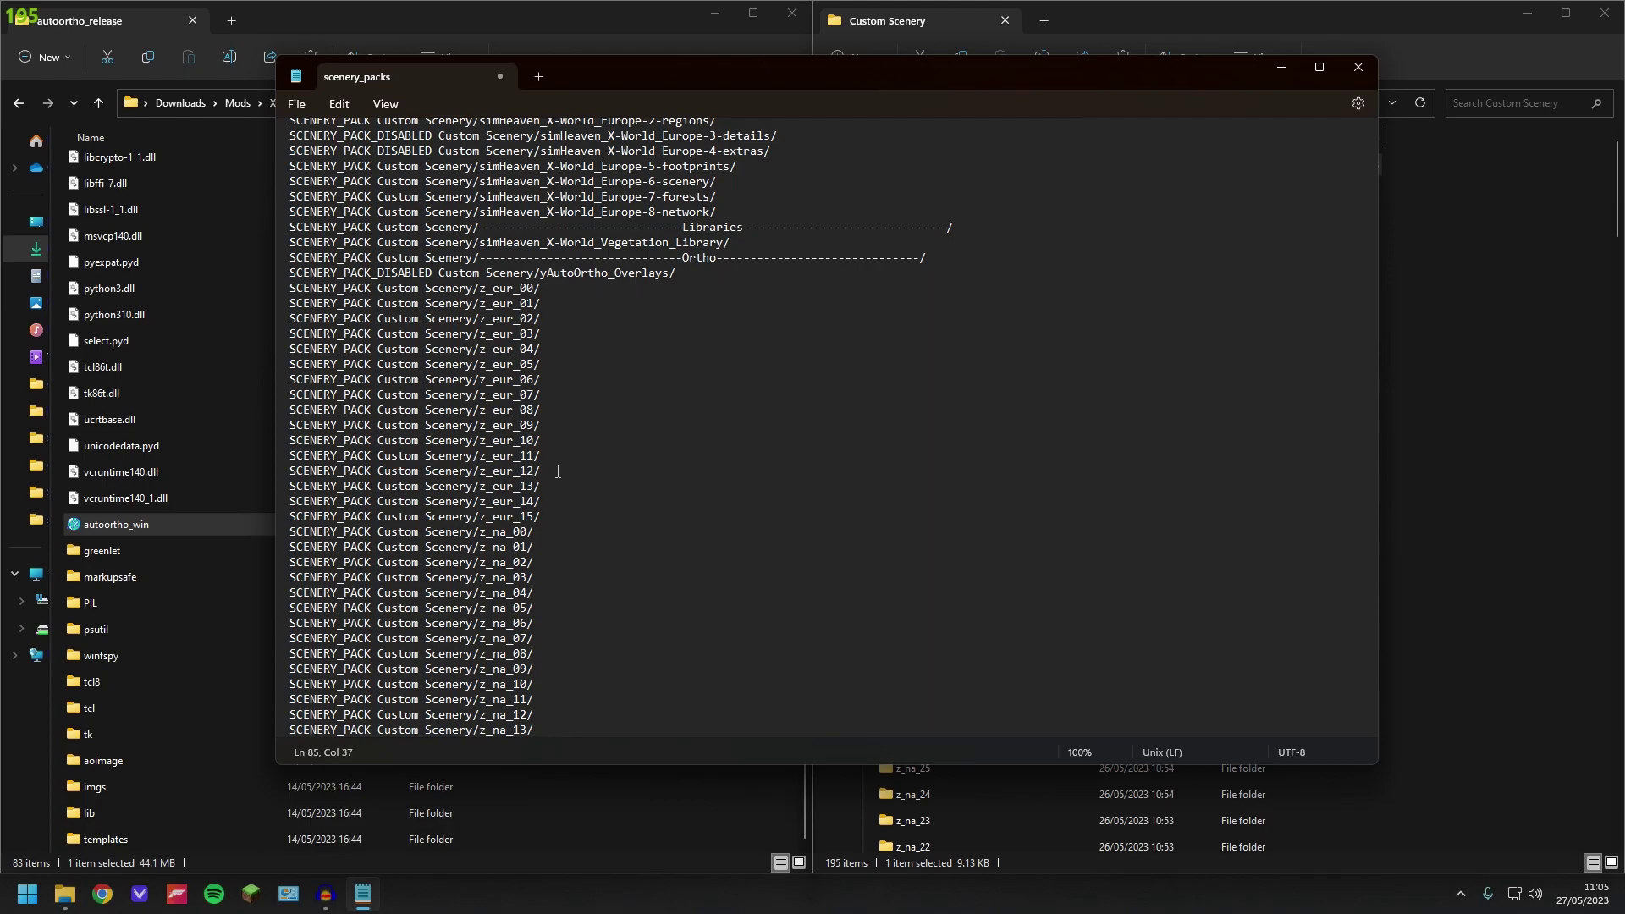
scroll(561, 473, down, 9)
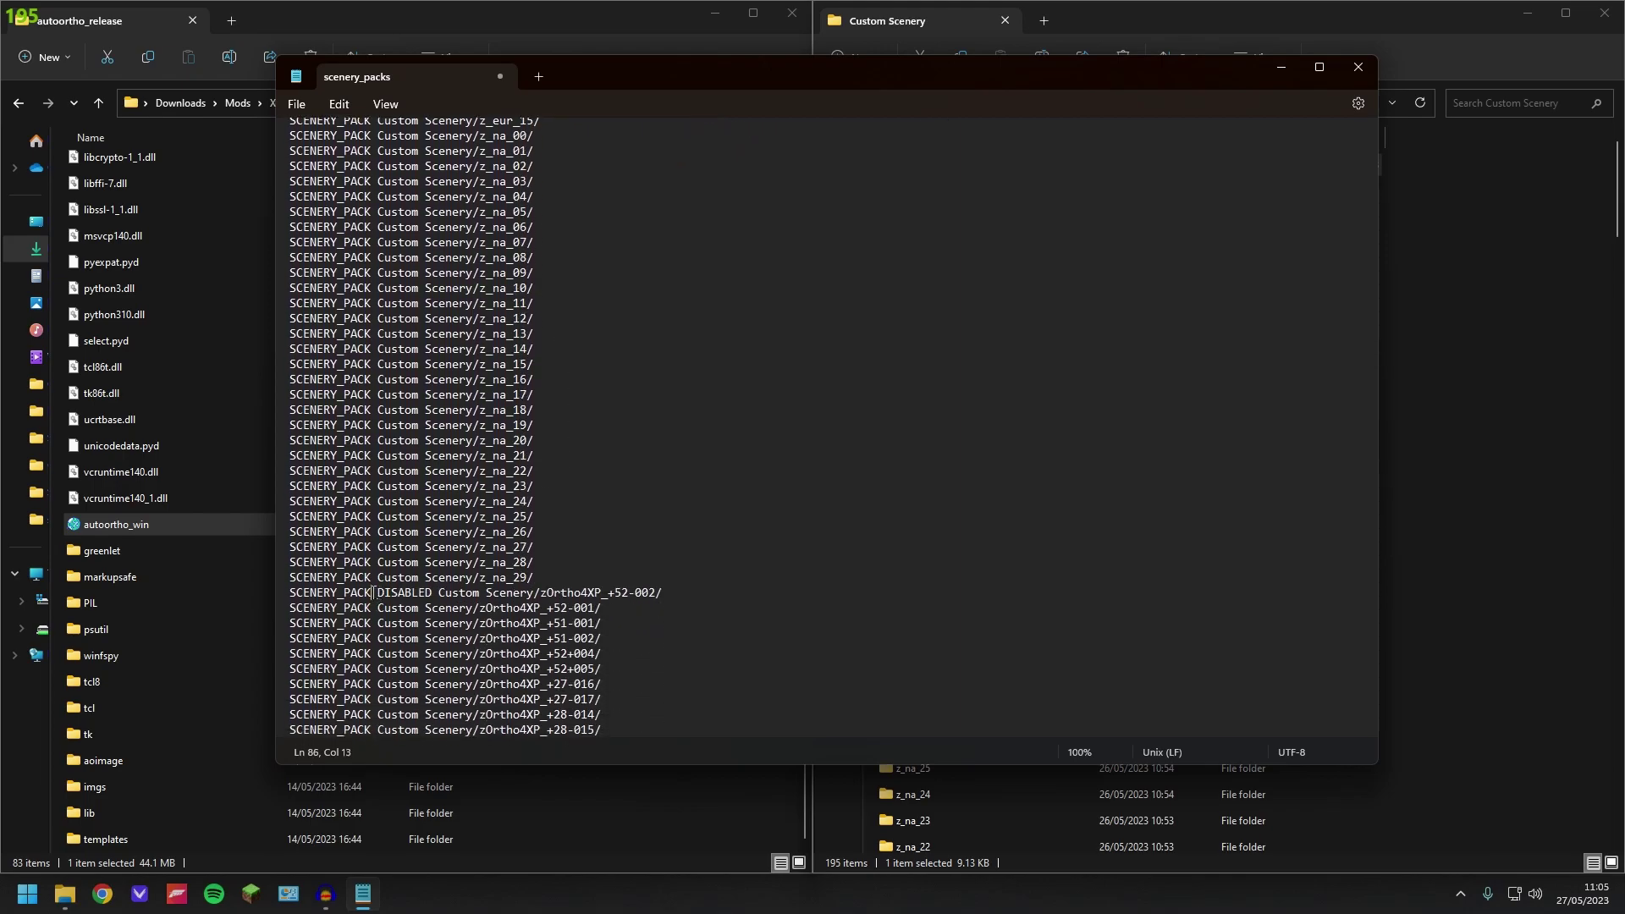
drag(373, 593, 437, 593)
click(635, 593)
drag(663, 593, 290, 585)
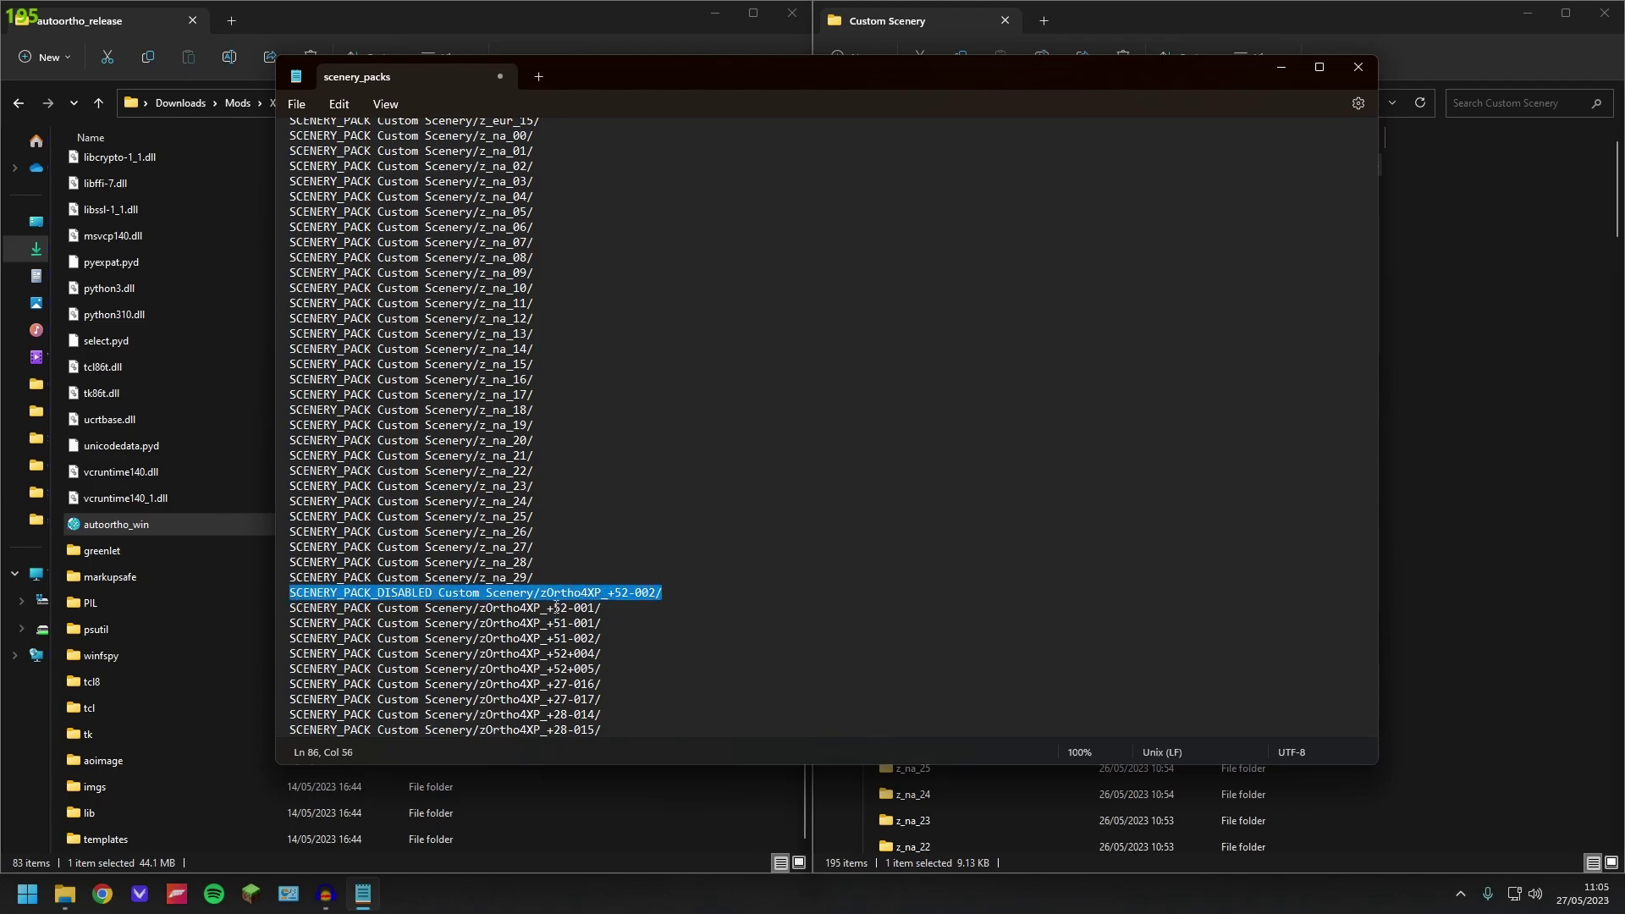
key(Right)
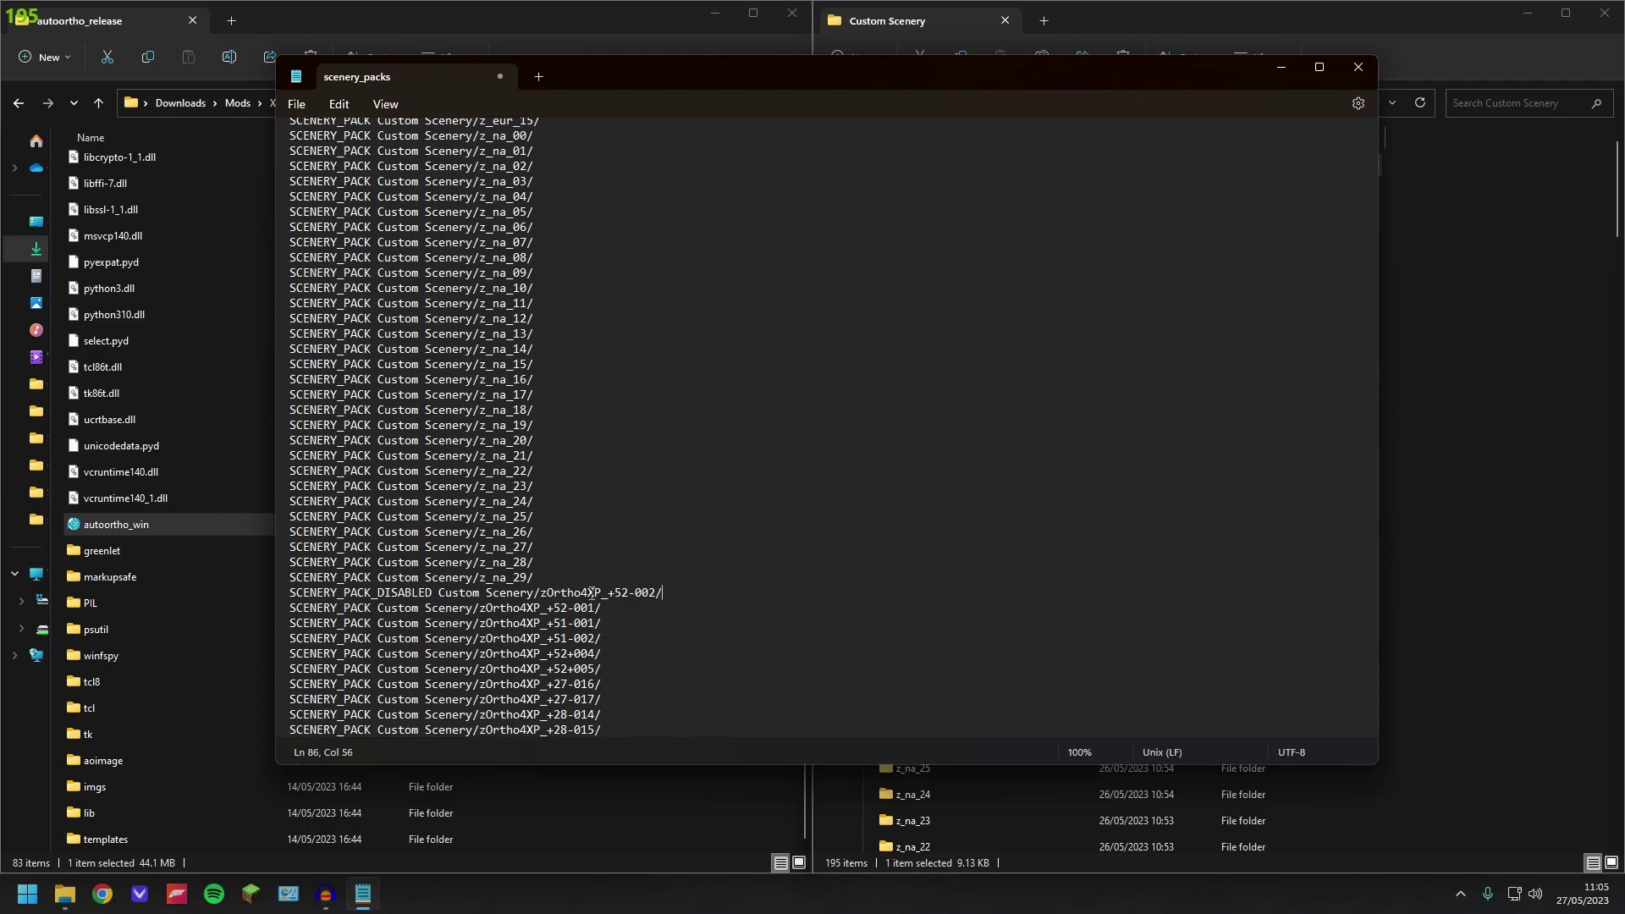
scroll(591, 592, up, 19)
scroll(688, 581, down, 6)
scroll(697, 585, down, 1)
scroll(698, 585, up, 9)
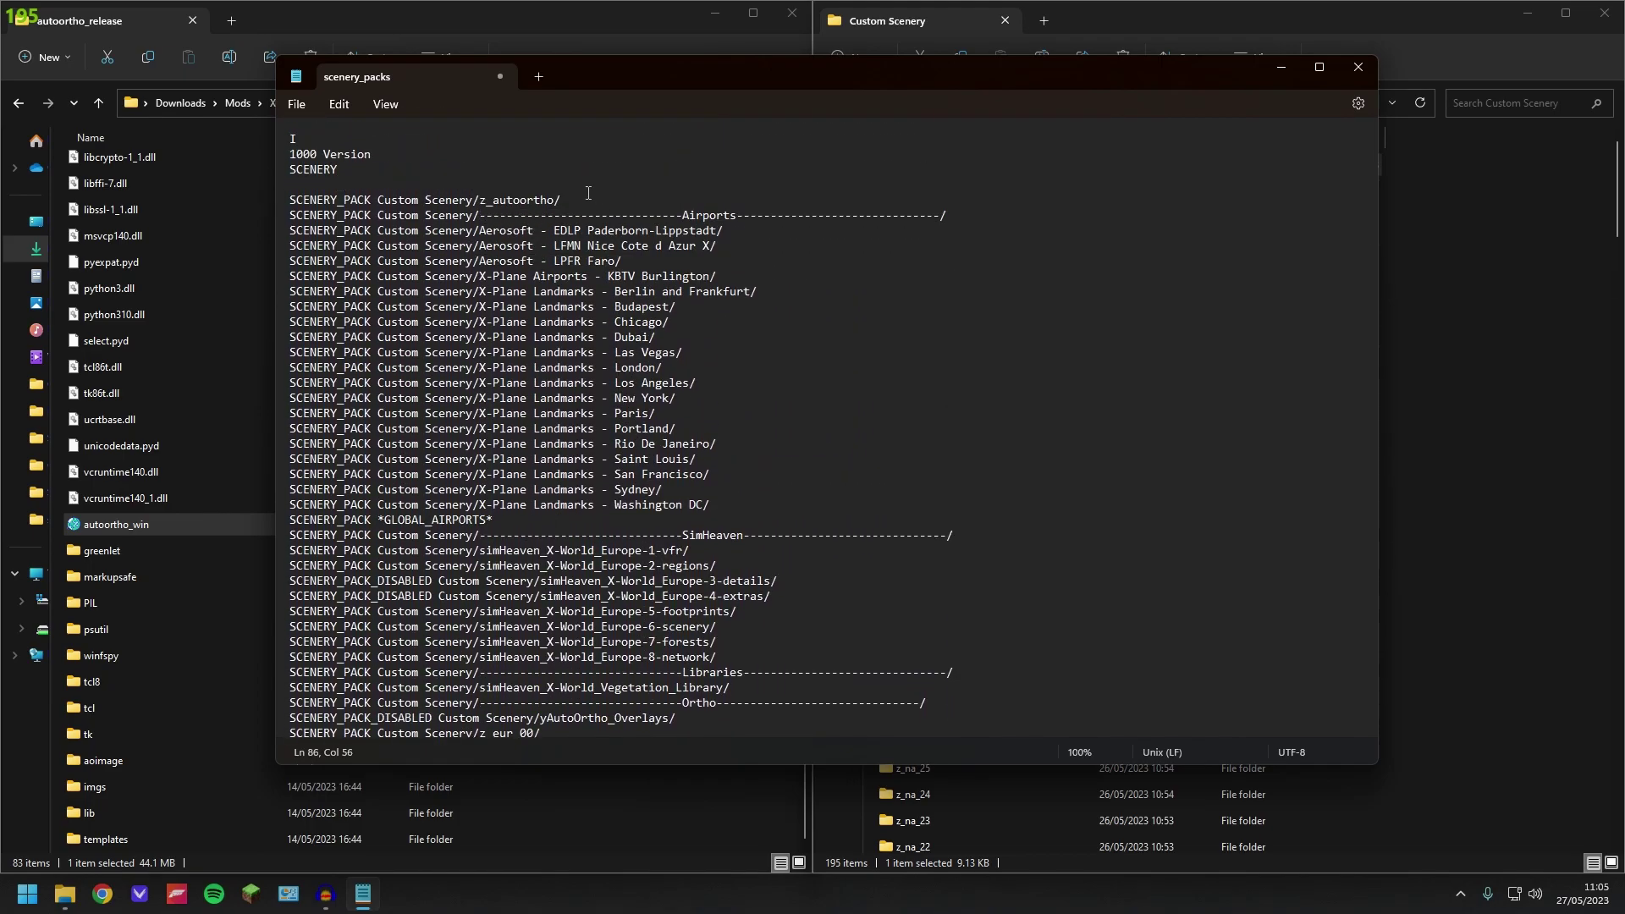
drag(562, 201, 271, 195)
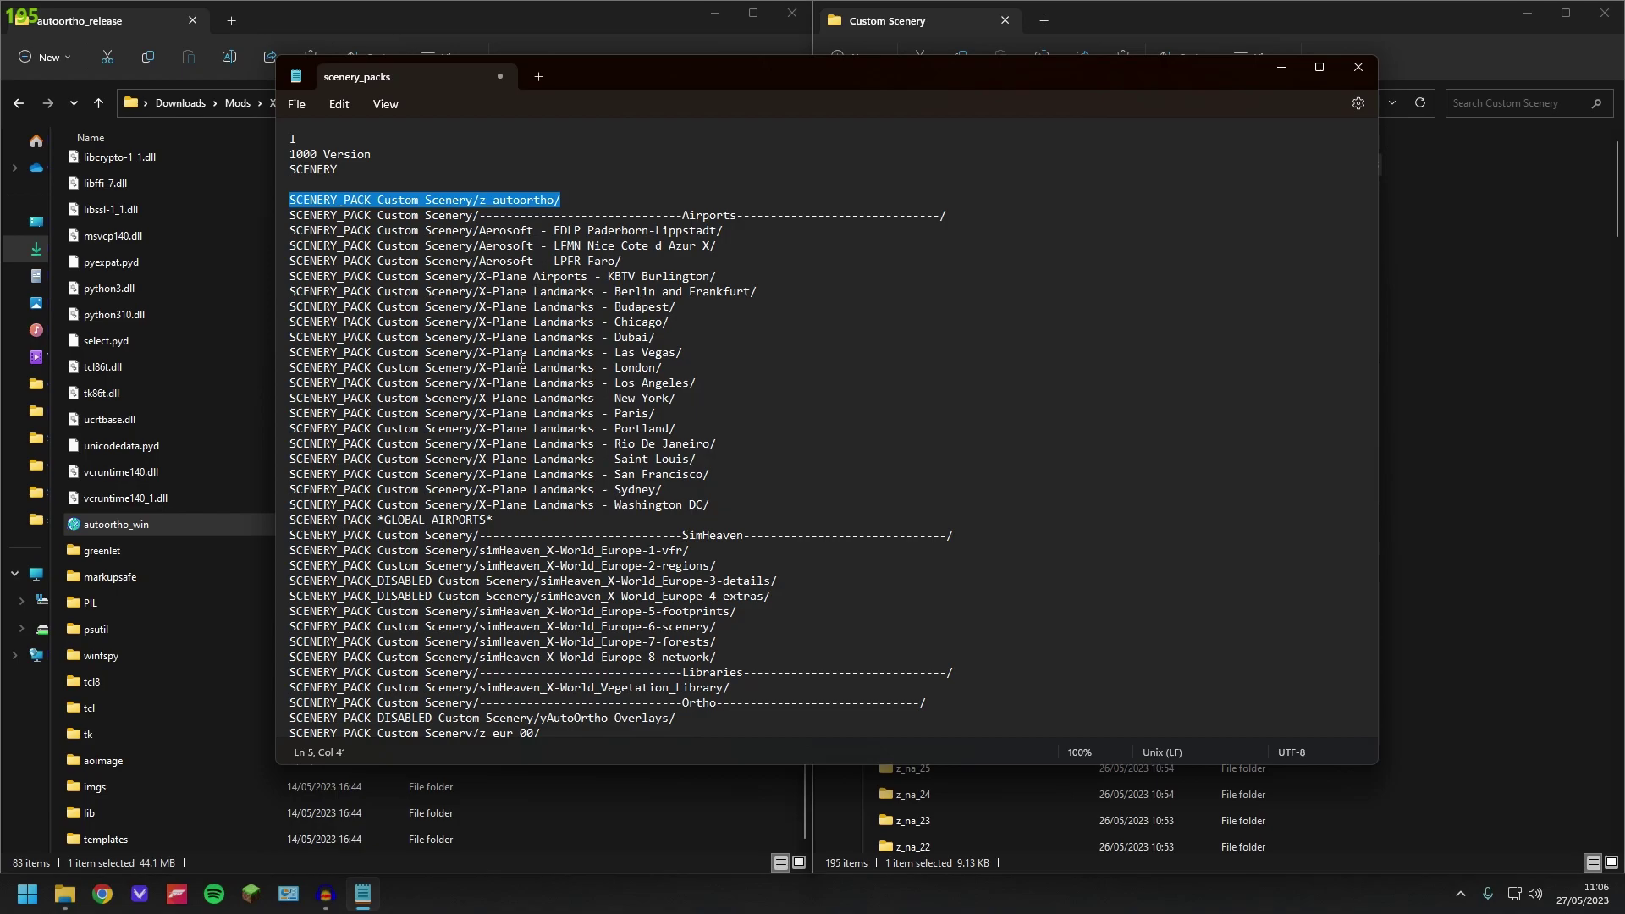
click(448, 201)
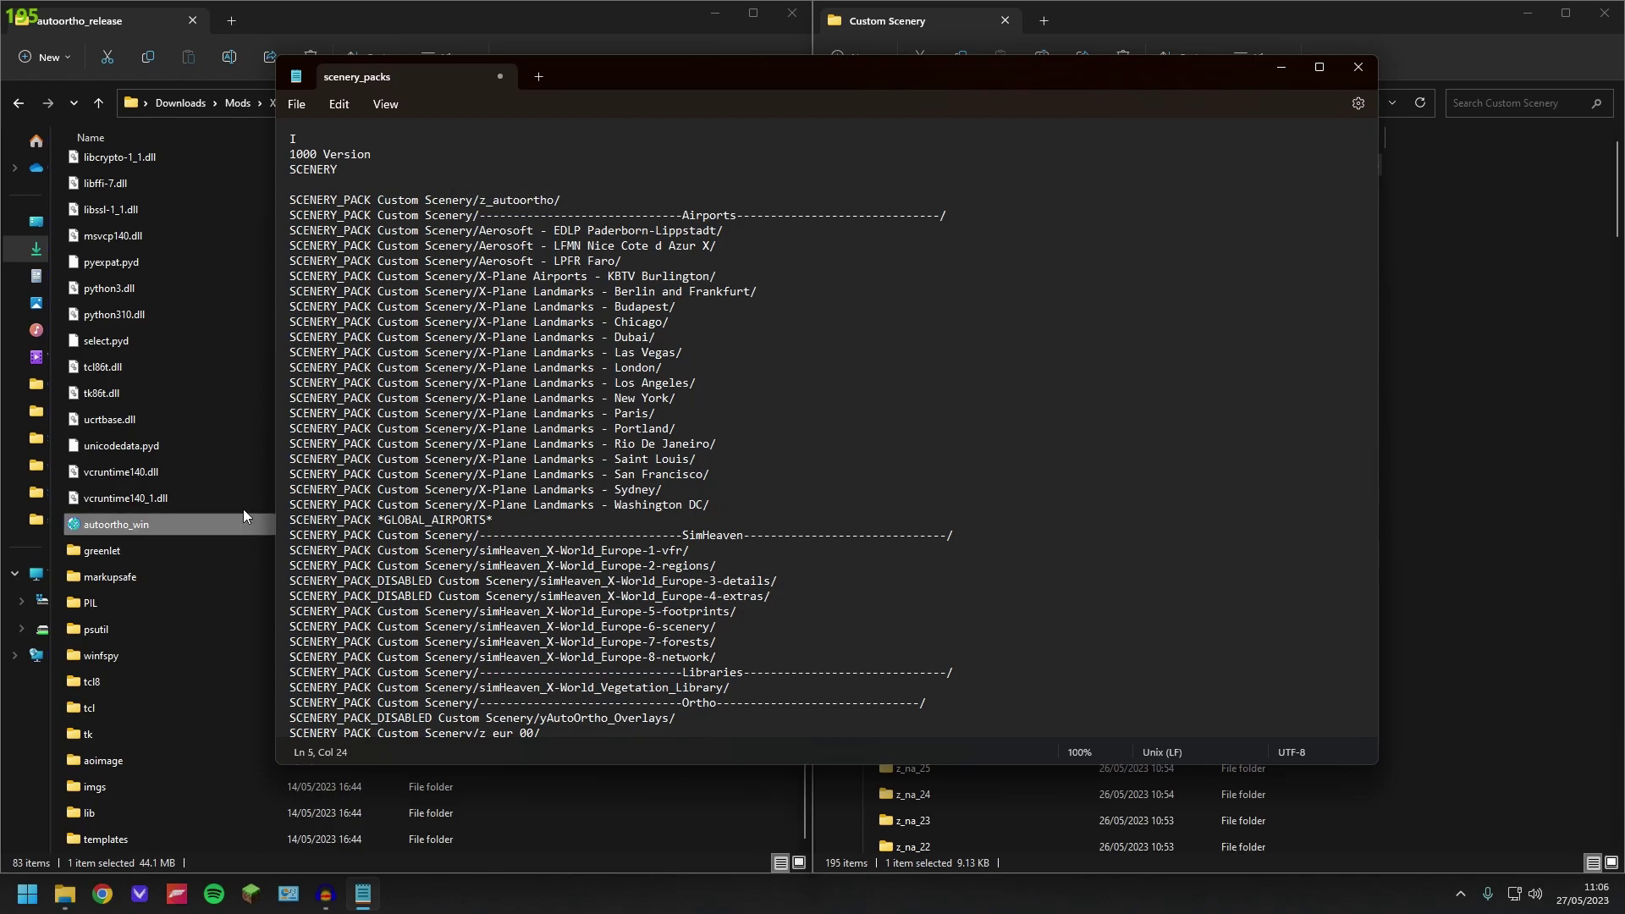
Step: Save the changes to scenery_packs and close the file
click(297, 105)
click(316, 222)
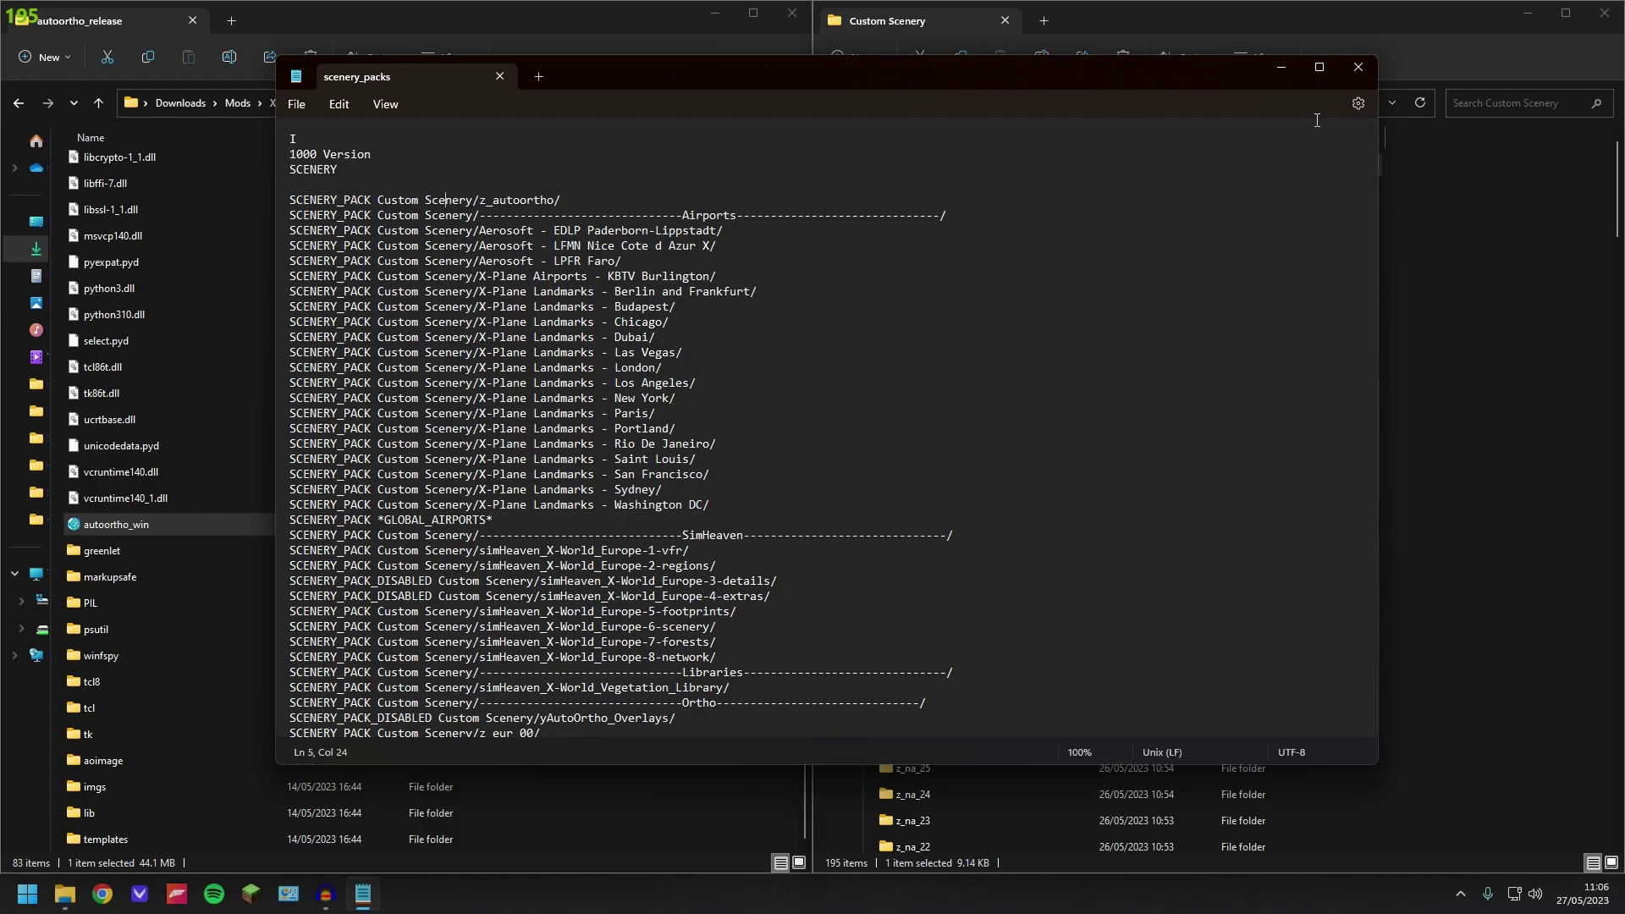
click(1347, 69)
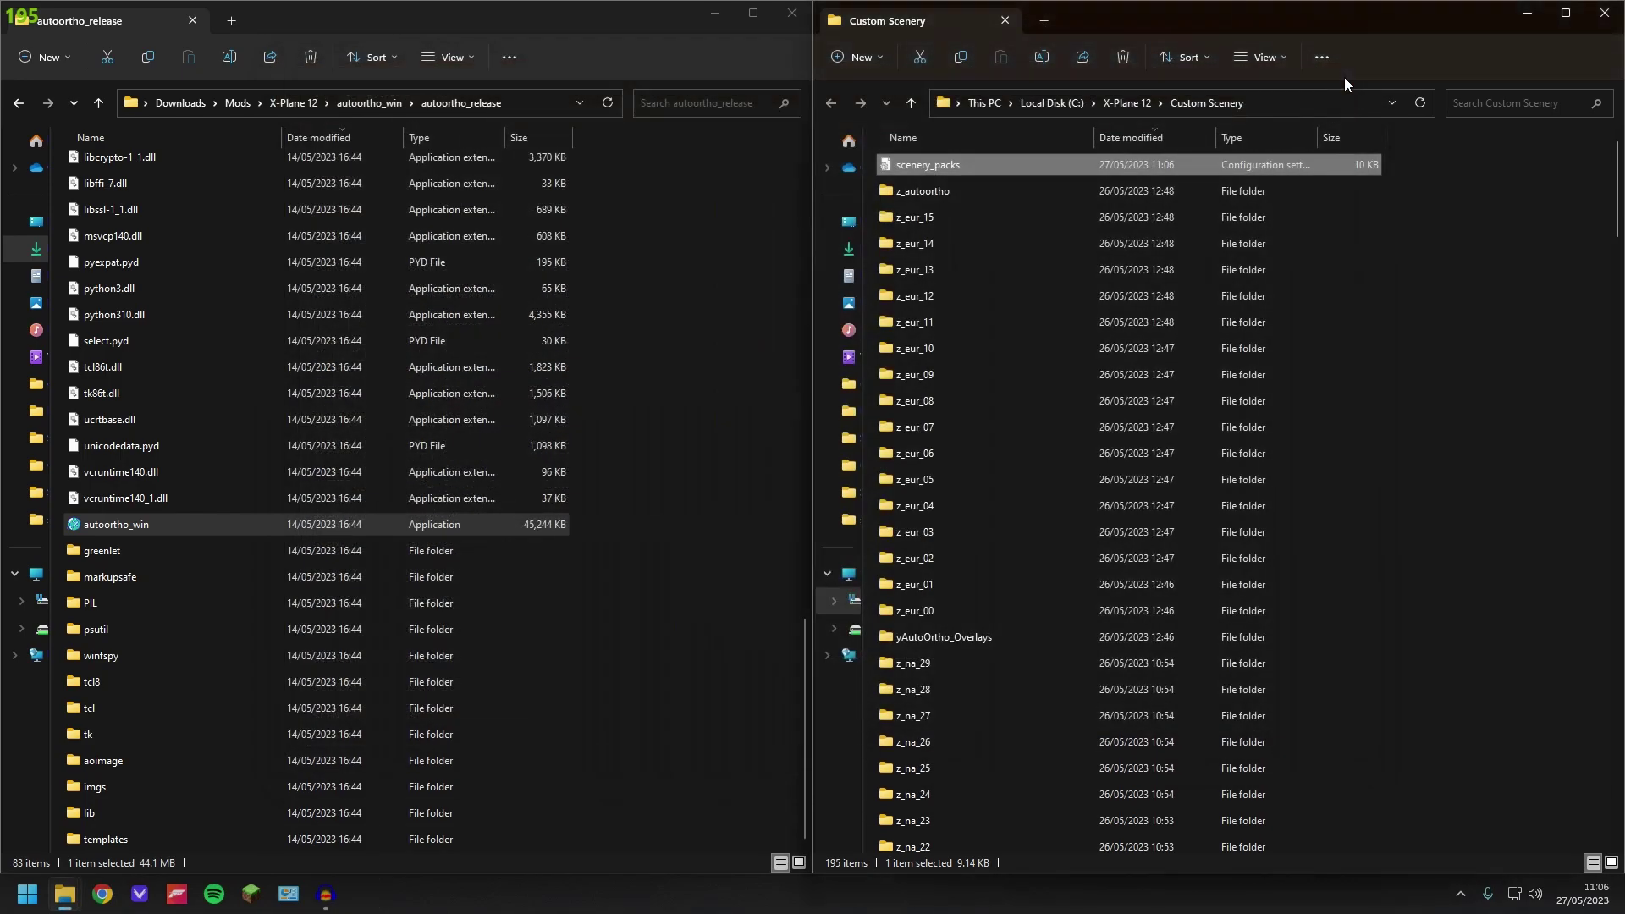
click(1401, 386)
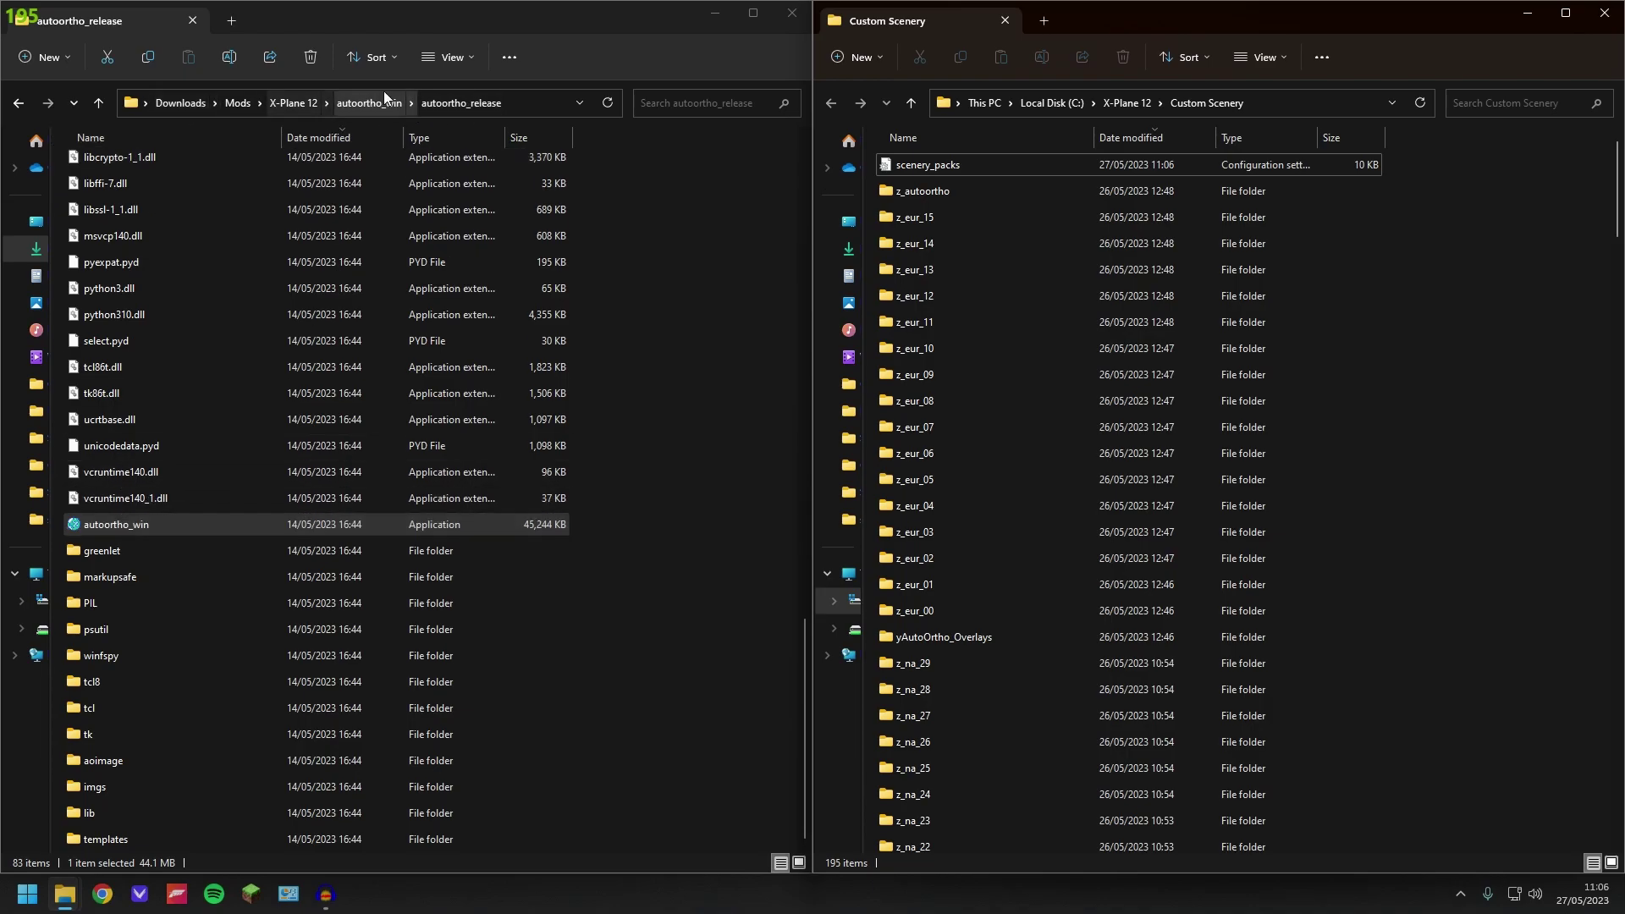
Step: Launch autoortho_win from the autoortho_release folder again and run AutoOrtho with the existing setup
double_click(282, 525)
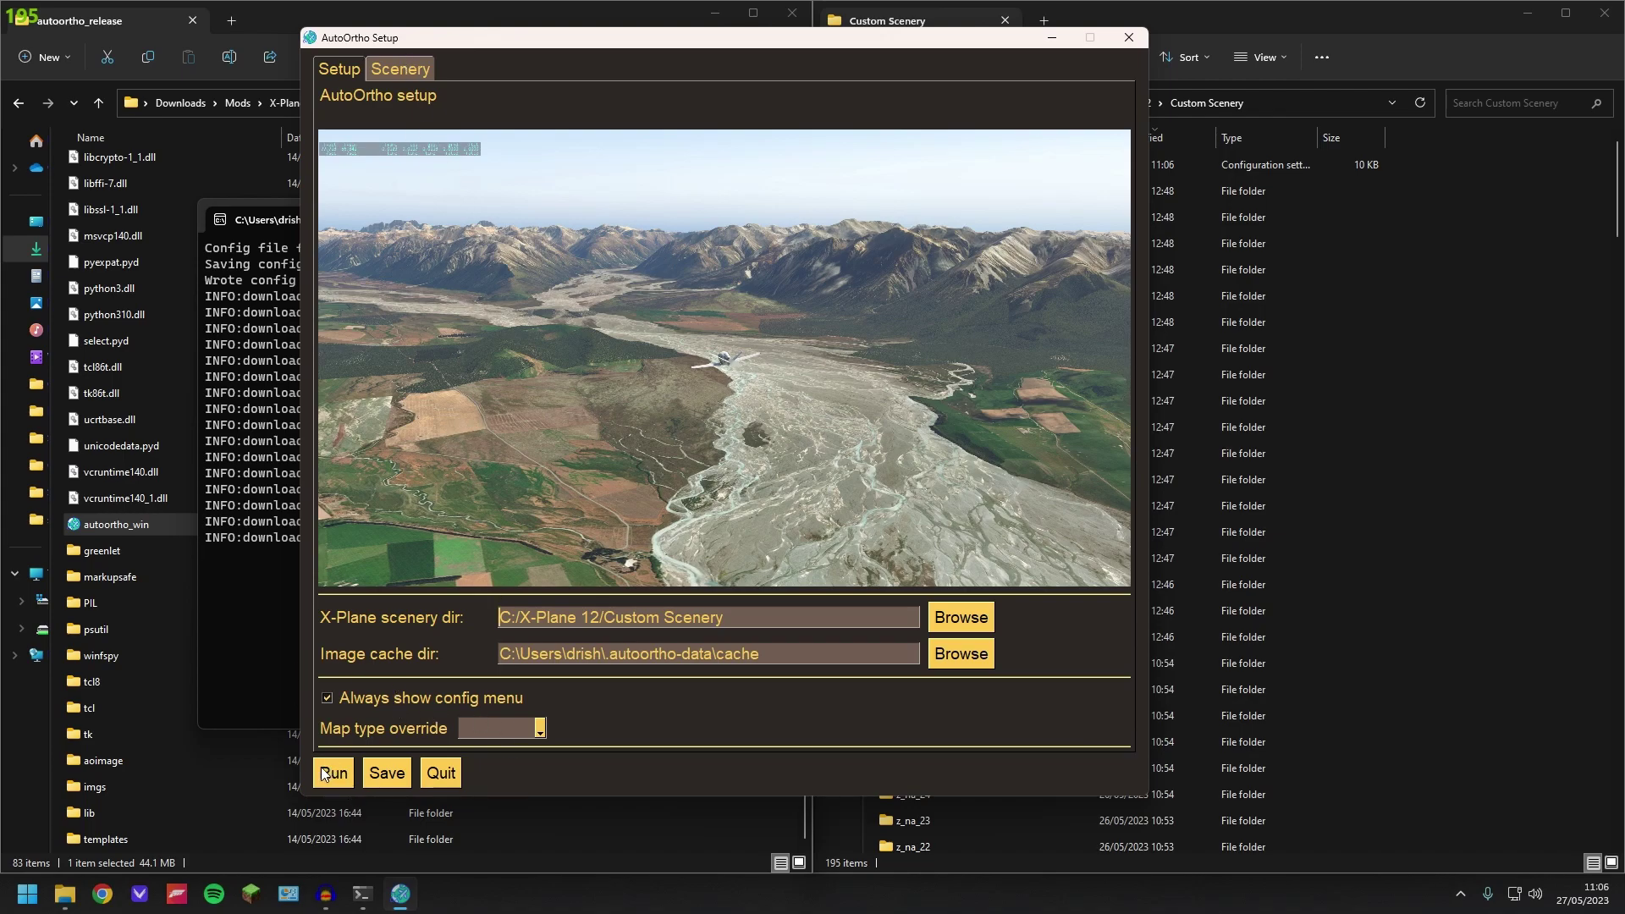
drag(548, 38, 949, 42)
click(728, 778)
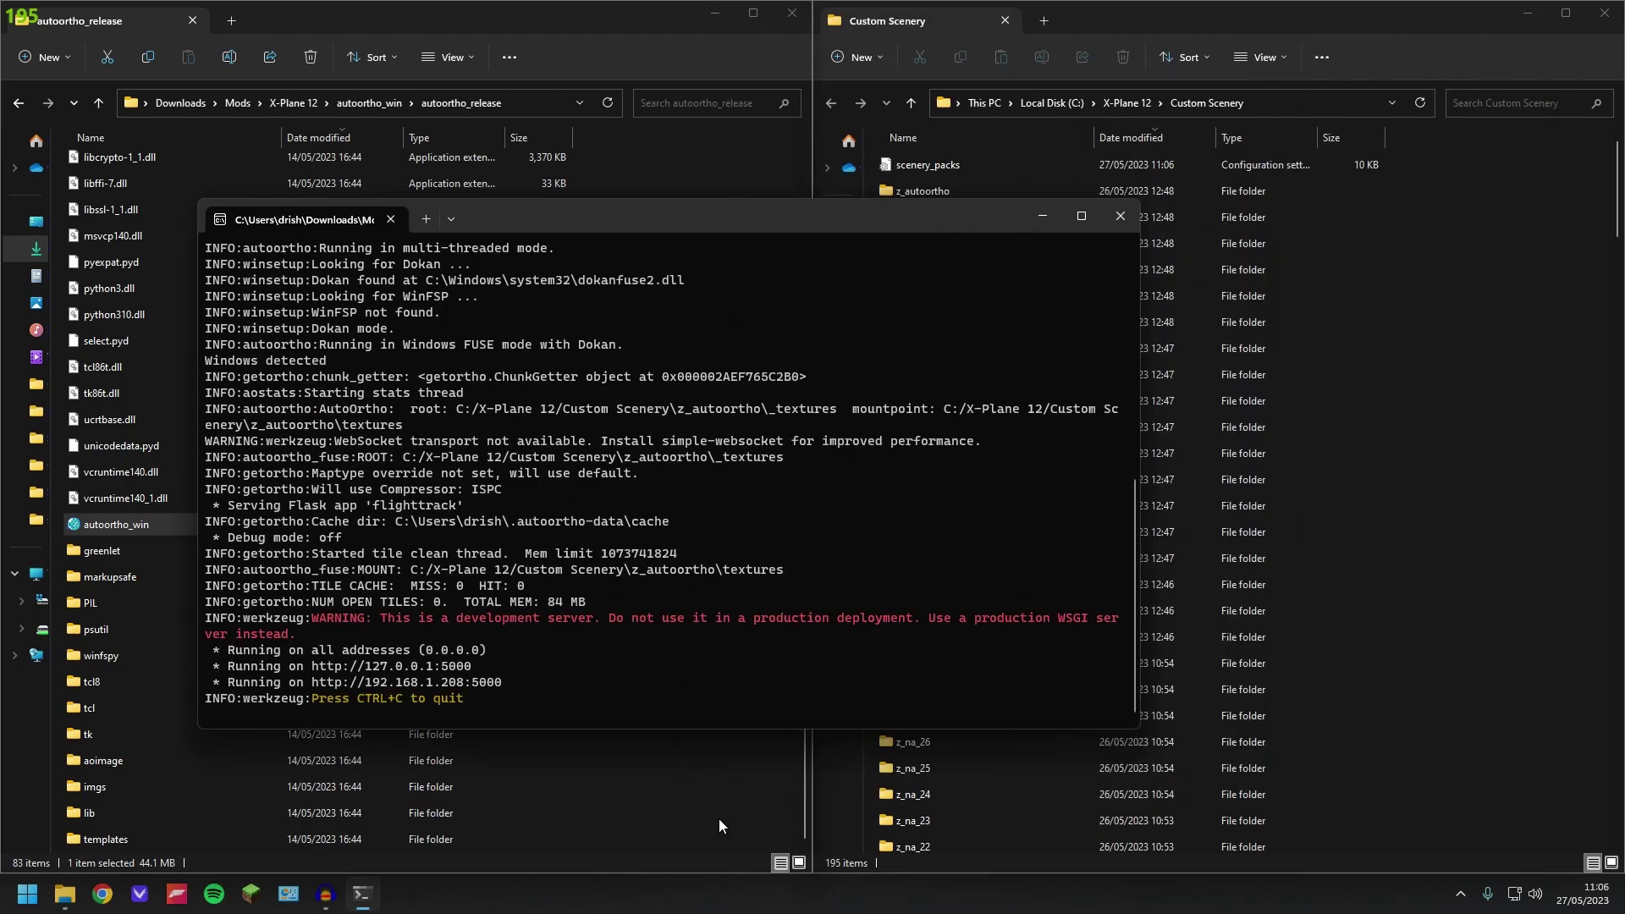